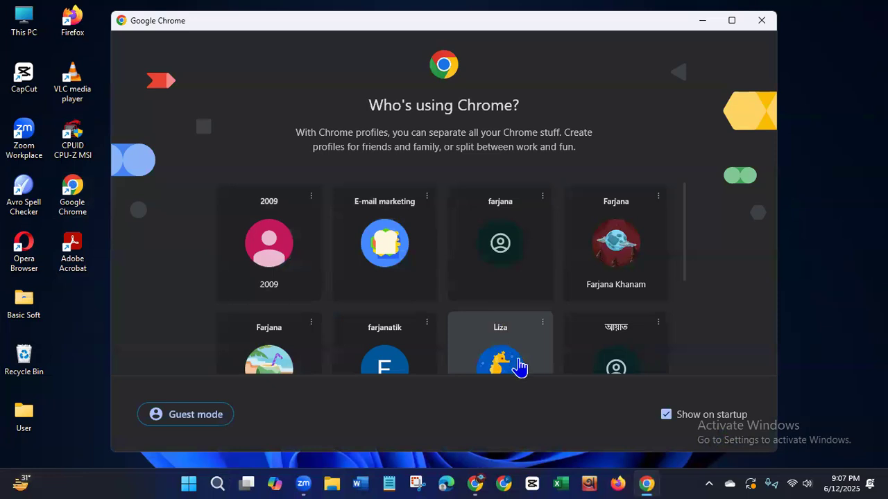
Open a Chrome window using the profile with the seahorse picture.
{"action": "double_click", "coordinate": [683, 258]}
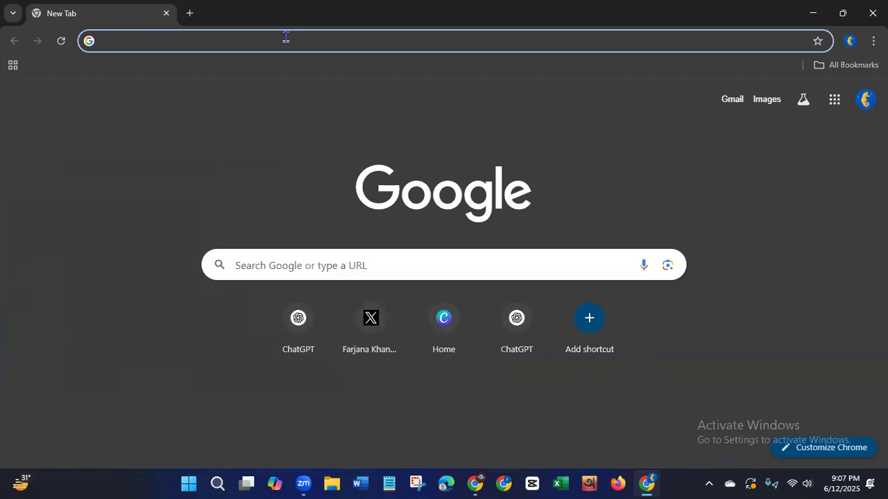
{"action": "type", "text": "u"}
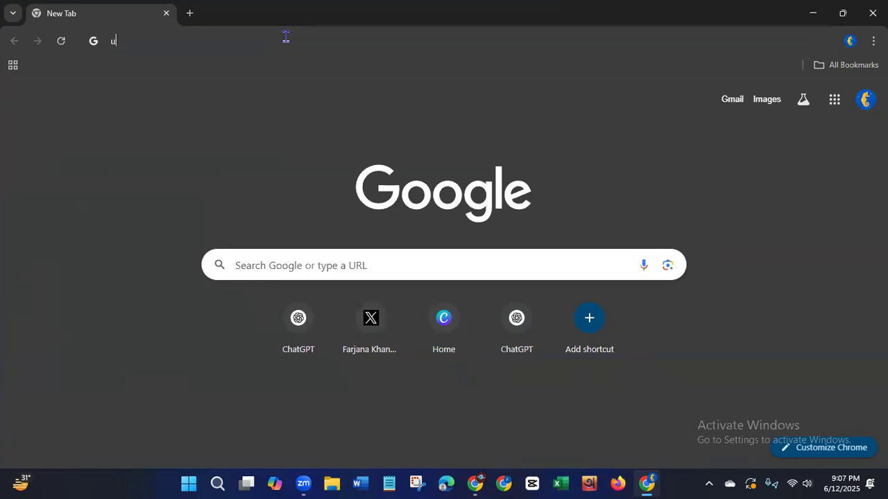
{"action": "key", "text": "BackSpace"}
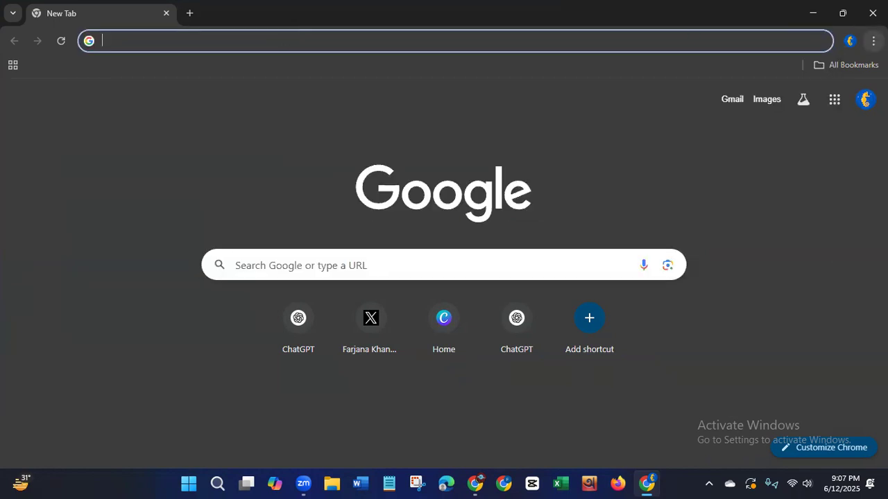
From the browser history page, delete all-time browsing history and cached images and files, leaving cookies excluded.
{"action": "left_click", "coordinate": [873, 41]}
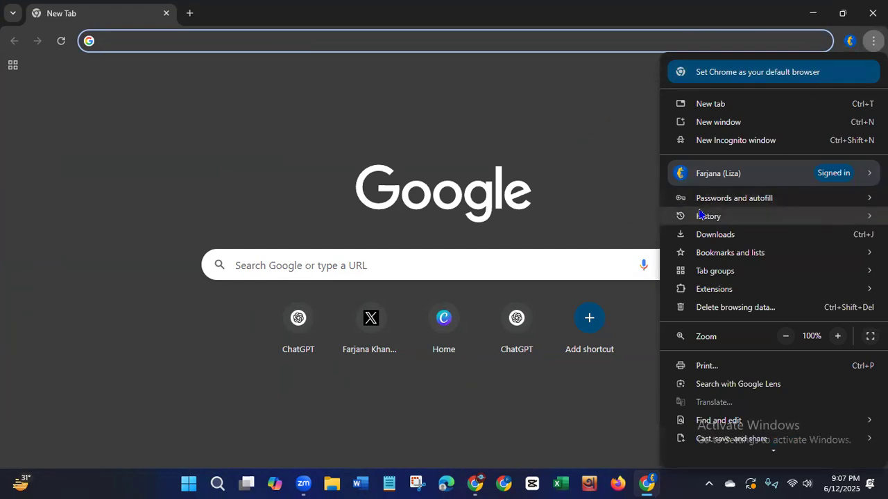
{"action": "mouse_move", "coordinate": [701, 221]}
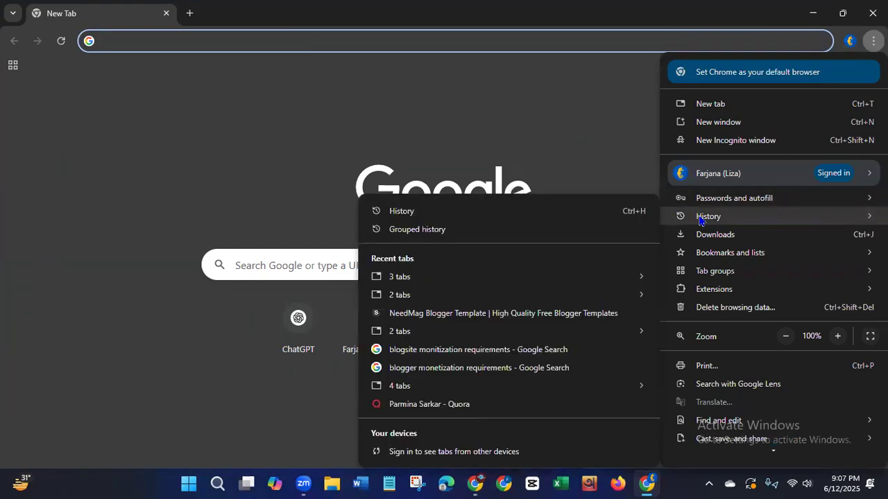
{"action": "left_click", "coordinate": [622, 218]}
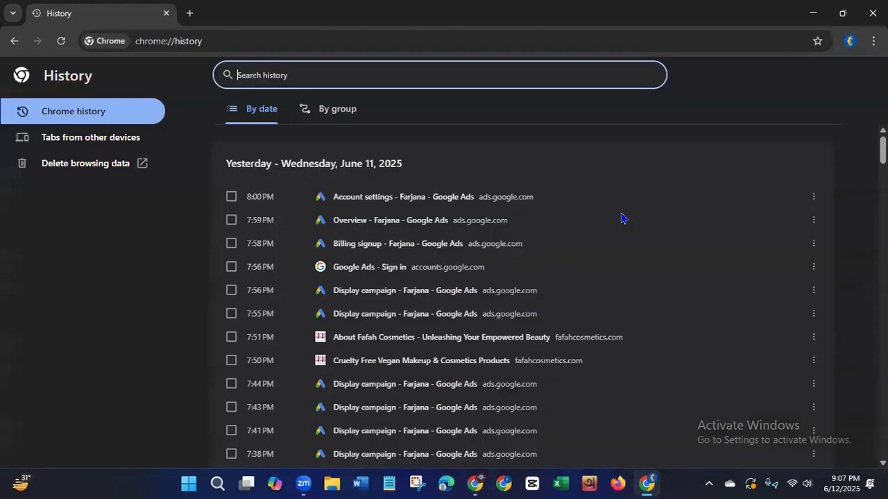
{"action": "left_click", "coordinate": [84, 166]}
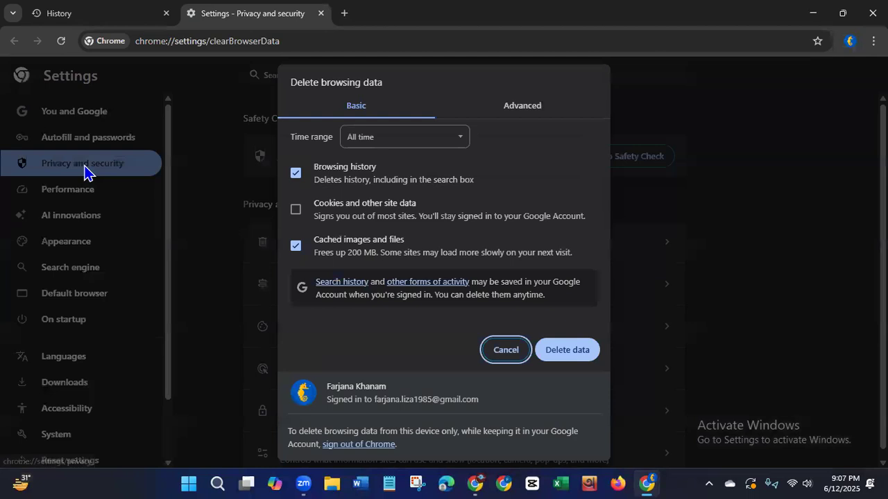
{"action": "left_click", "coordinate": [576, 352]}
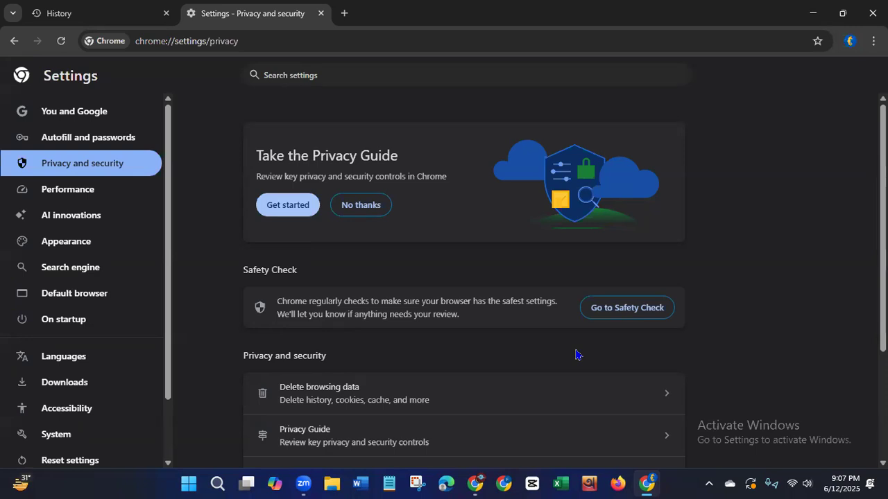
Open a new tab and close the Settings and History tabs.
{"action": "left_click", "coordinate": [344, 14]}
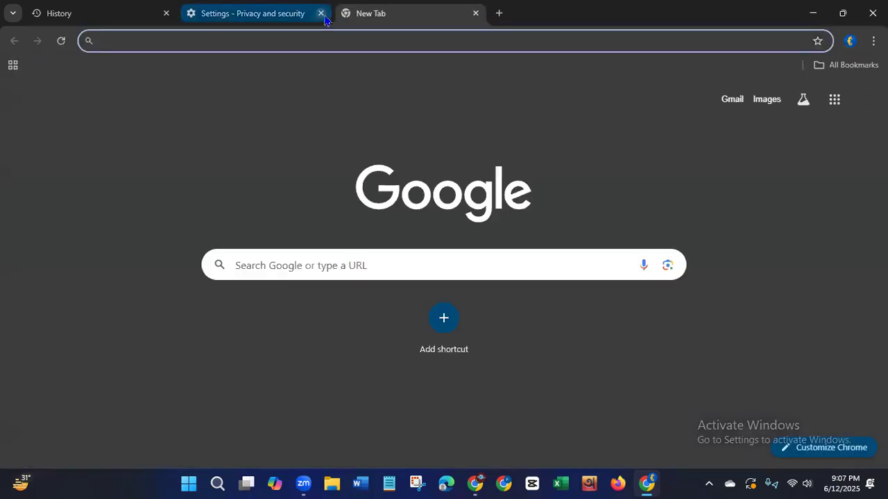
{"action": "left_click", "coordinate": [321, 14]}
{"action": "left_click", "coordinate": [166, 14]}
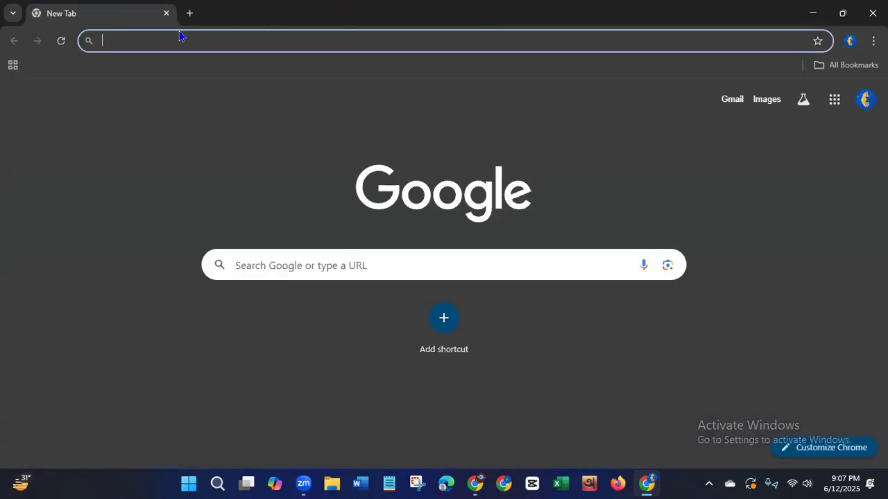
Search Google for "upwork".
{"action": "left_click", "coordinate": [181, 39]}
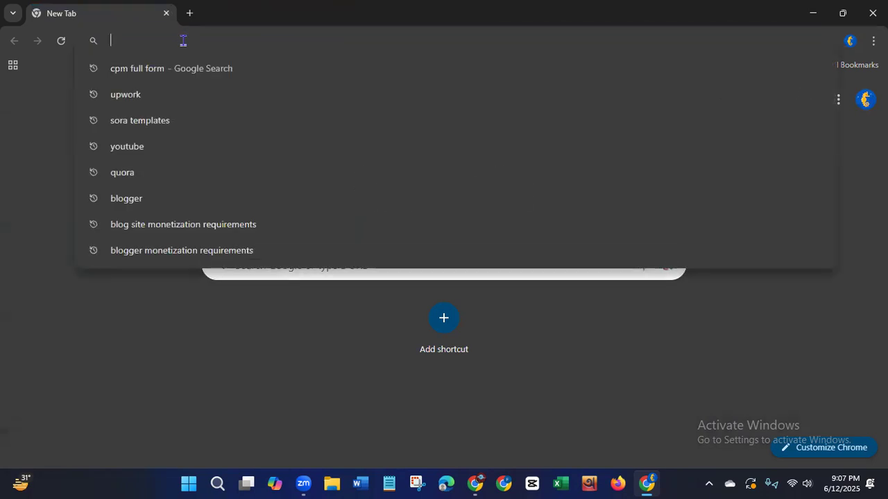
{"action": "type", "text": "u"}
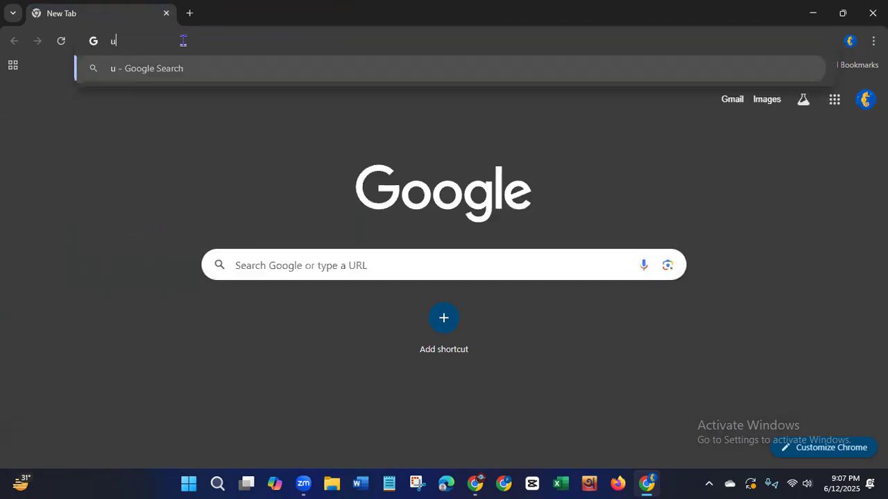
{"action": "type", "text": "pwork"}
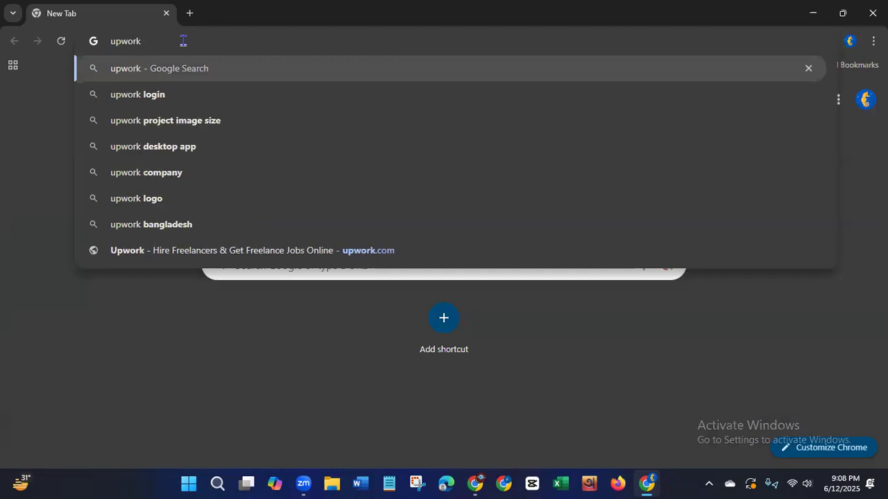
{"action": "left_click", "coordinate": [174, 68]}
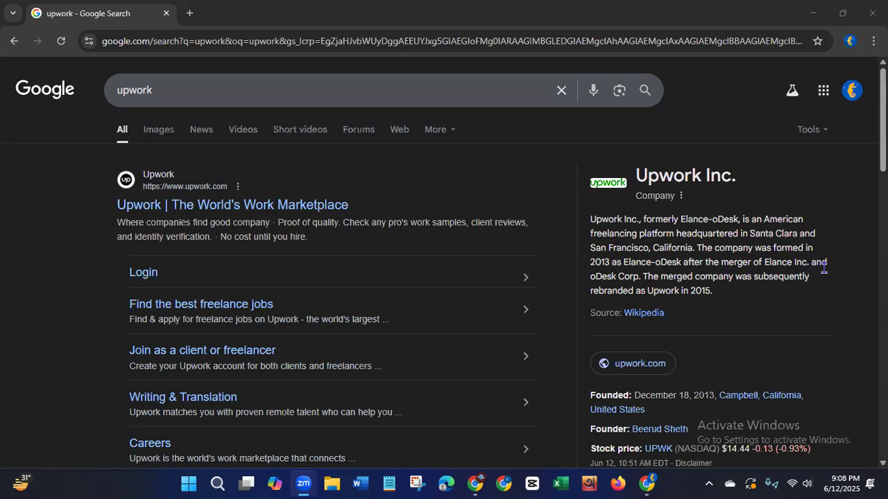
Highlight "Upwork in 2015." in the company summary and look through the whole page of search results.
{"action": "left_click", "coordinate": [674, 293]}
{"action": "left_click_drag", "start_coordinate": [674, 294], "coordinate": [724, 298]}
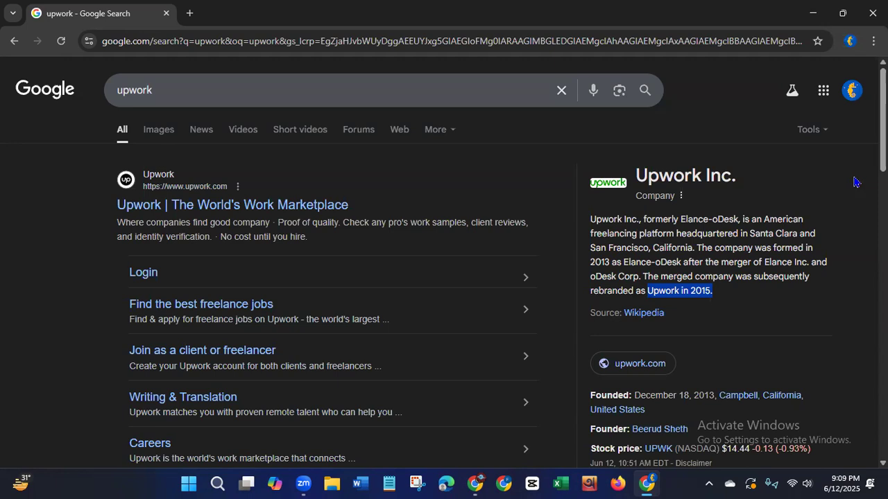
{"action": "scroll", "coordinate": [443, 277], "scroll_direction": "down", "scroll_amount": 5}
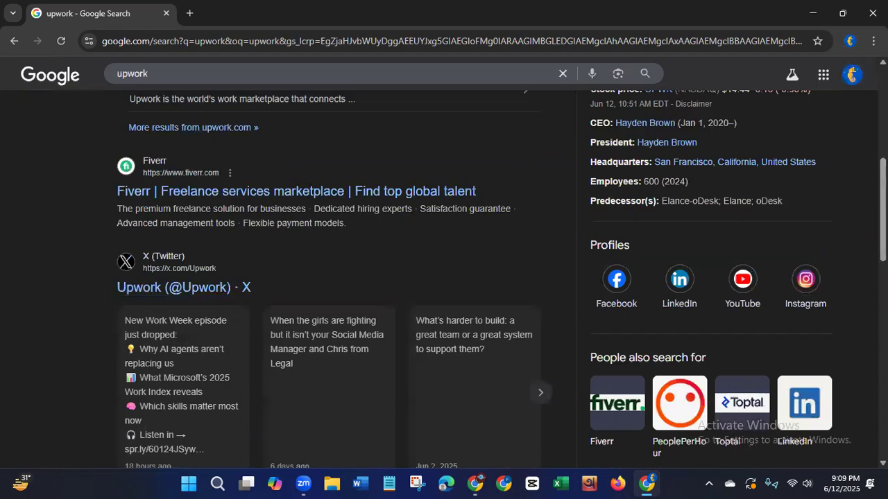
{"action": "scroll", "coordinate": [864, 269], "scroll_direction": "down", "scroll_amount": 10}
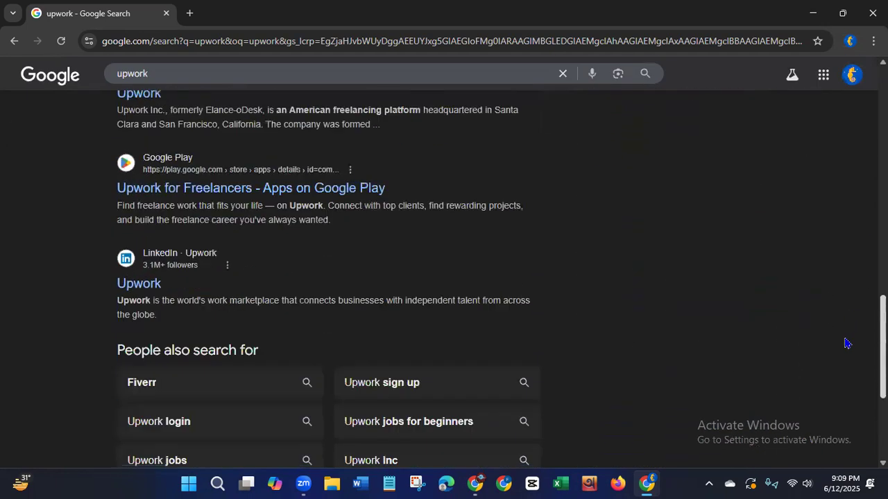
{"action": "scroll", "coordinate": [842, 360], "scroll_direction": "down", "scroll_amount": 2}
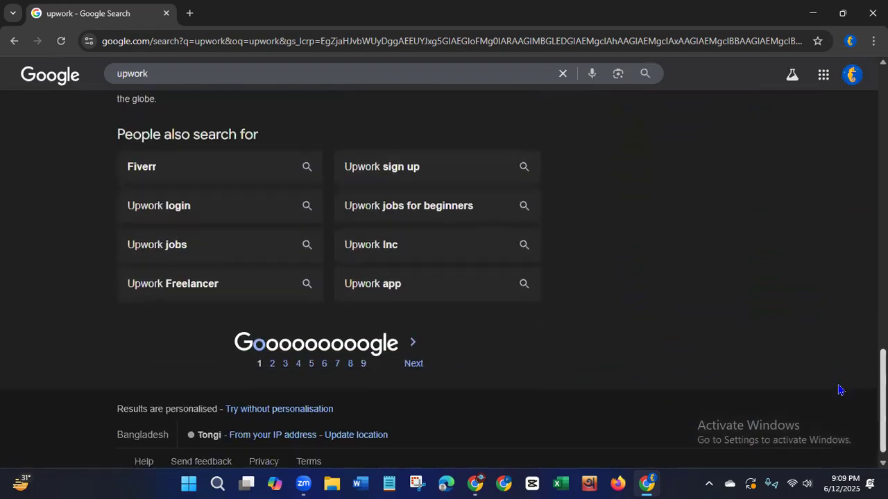
{"action": "scroll", "coordinate": [840, 347], "scroll_direction": "up", "scroll_amount": 3}
{"action": "scroll", "coordinate": [842, 317], "scroll_direction": "up", "scroll_amount": 8}
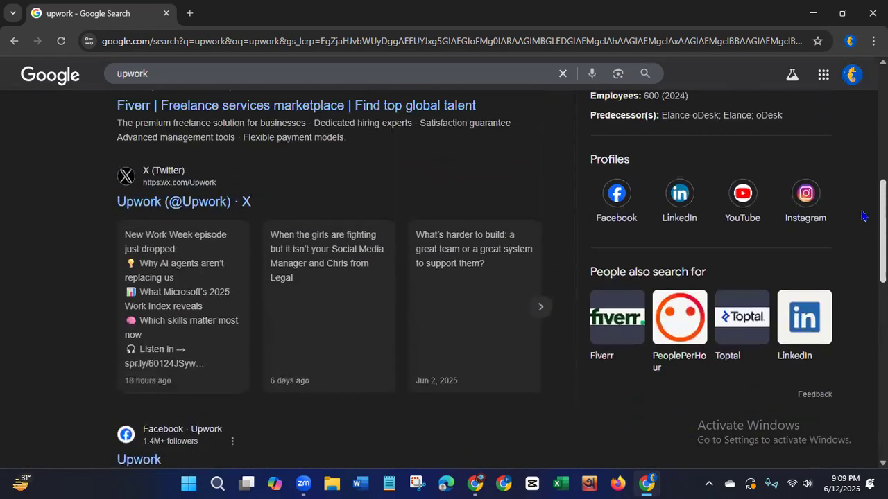
{"action": "scroll", "coordinate": [863, 188], "scroll_direction": "up", "scroll_amount": 2}
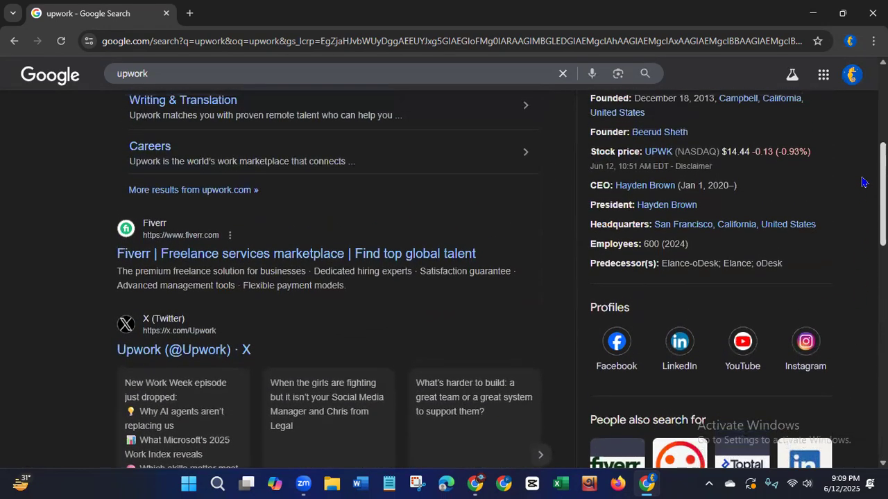
{"action": "scroll", "coordinate": [863, 152], "scroll_direction": "up", "scroll_amount": 2}
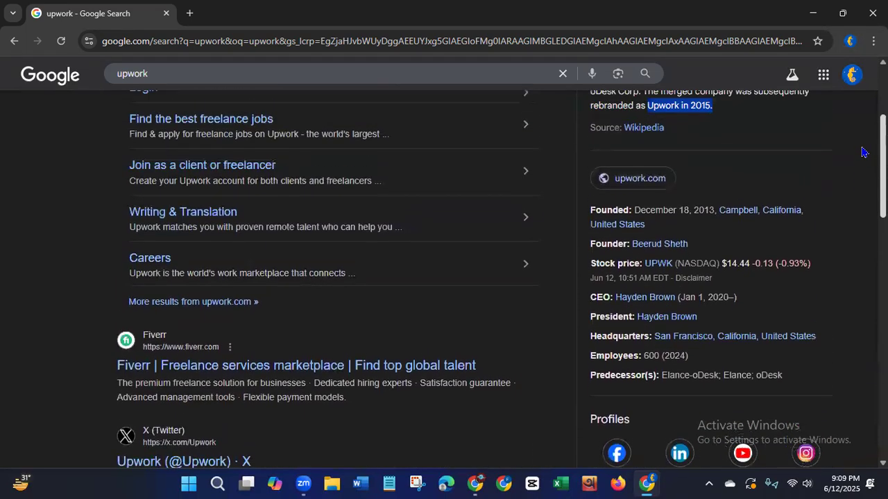
{"action": "scroll", "coordinate": [863, 140], "scroll_direction": "up", "scroll_amount": 3}
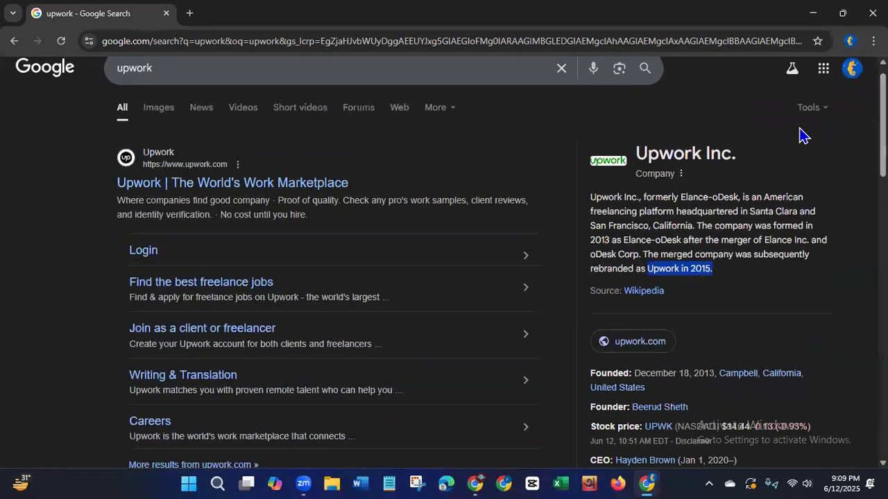
Go from Upwork's official search result to the site's sign-up page, dismissing the Google sign-in prompt.
{"action": "left_click", "coordinate": [300, 184]}
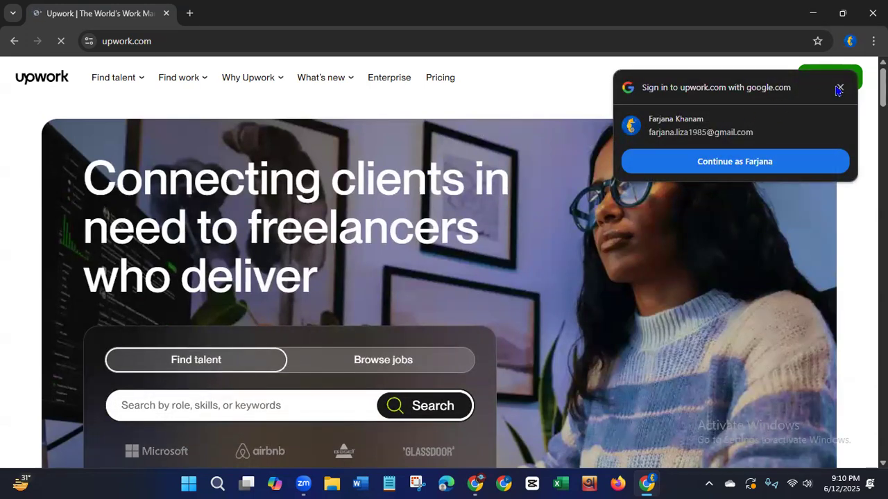
{"action": "left_click", "coordinate": [839, 88]}
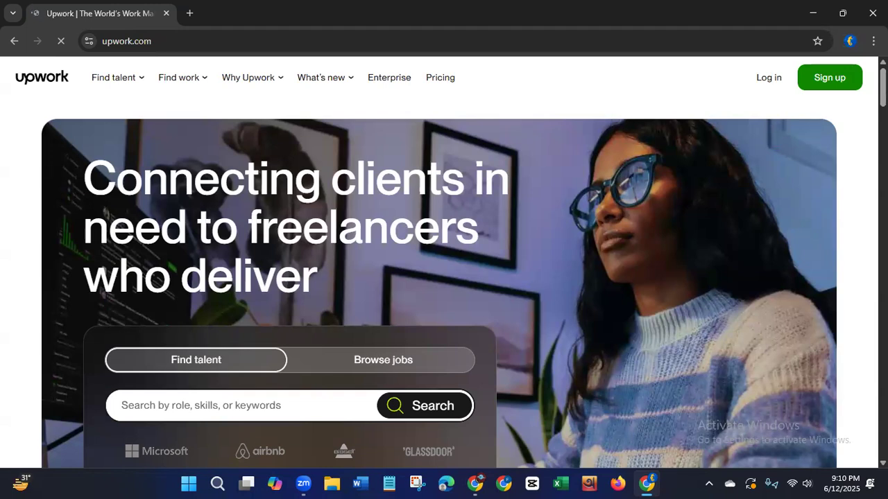
{"action": "left_click", "coordinate": [834, 85]}
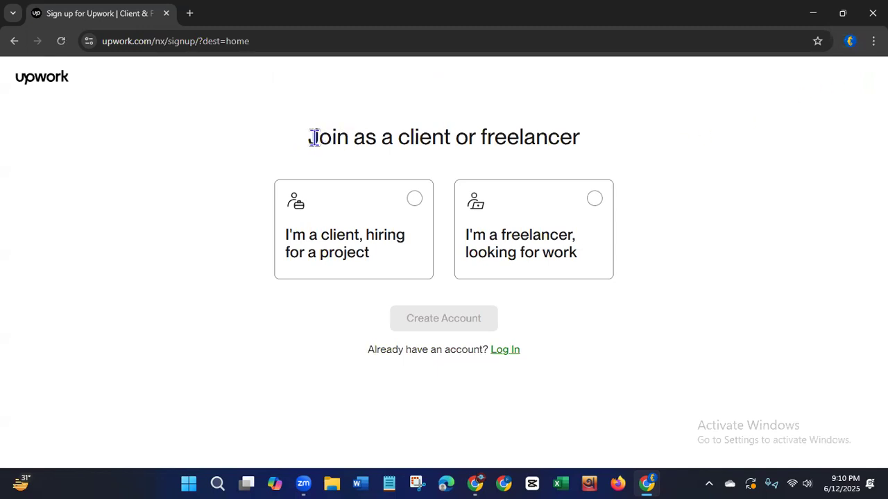
Choose to join as a freelancer looking for work and proceed to the freelancer application form.
{"action": "left_click_drag", "start_coordinate": [443, 138], "coordinate": [559, 150]}
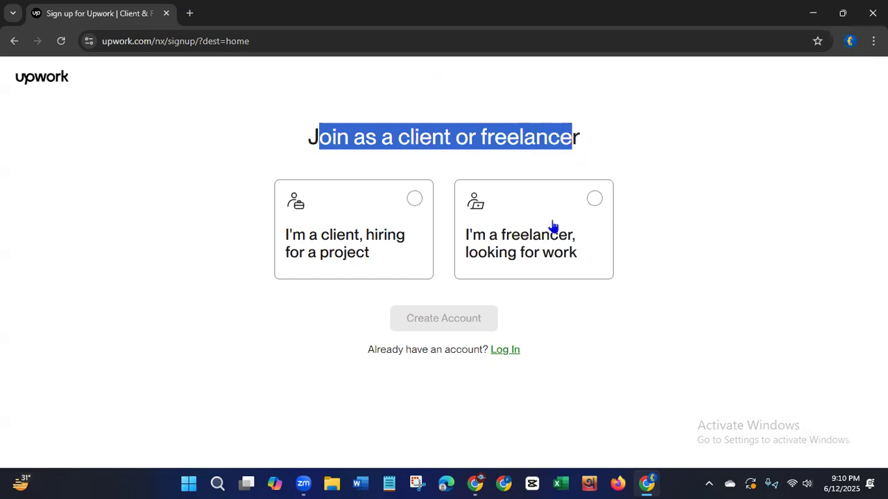
{"action": "left_click", "coordinate": [716, 404]}
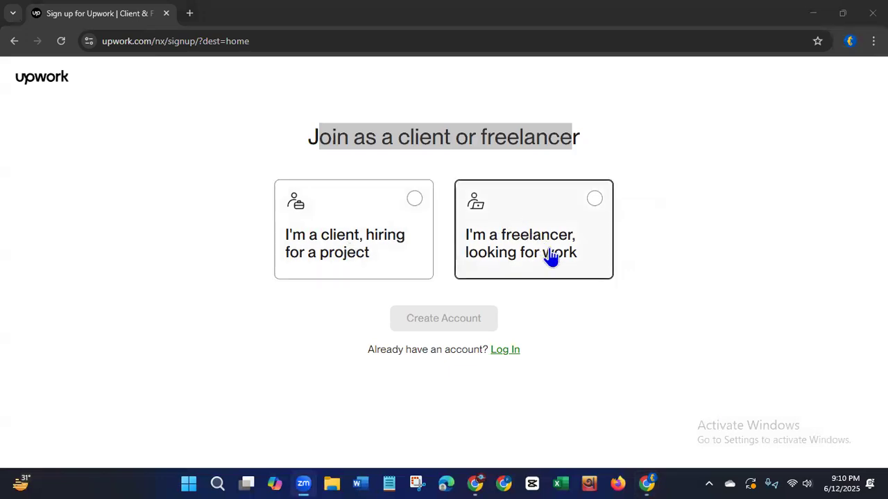
{"action": "left_click", "coordinate": [594, 201]}
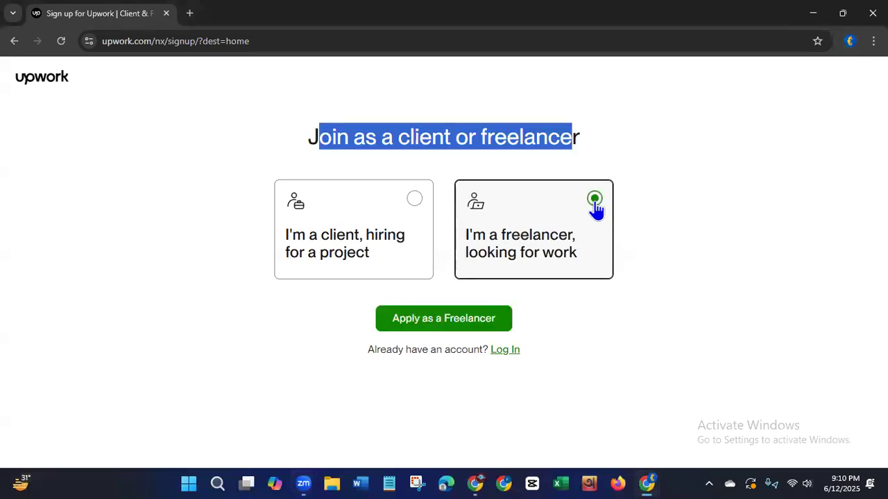
{"action": "left_click", "coordinate": [432, 320]}
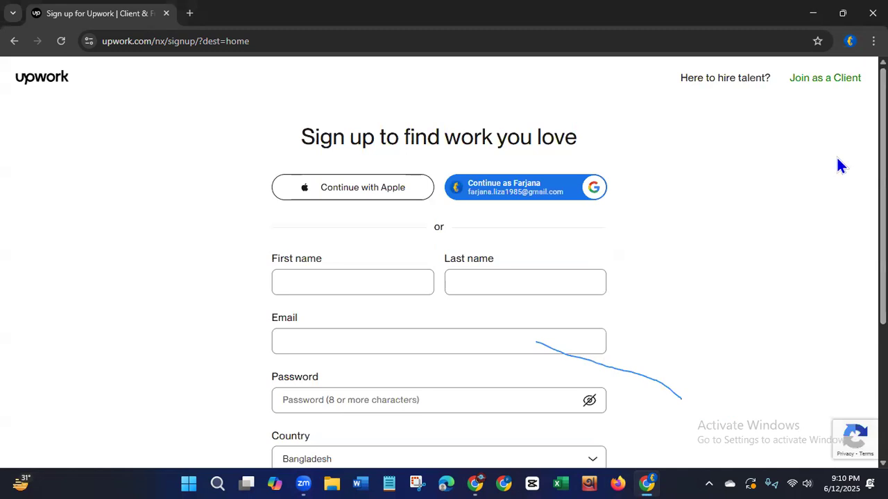
{"action": "left_click", "coordinate": [771, 114]}
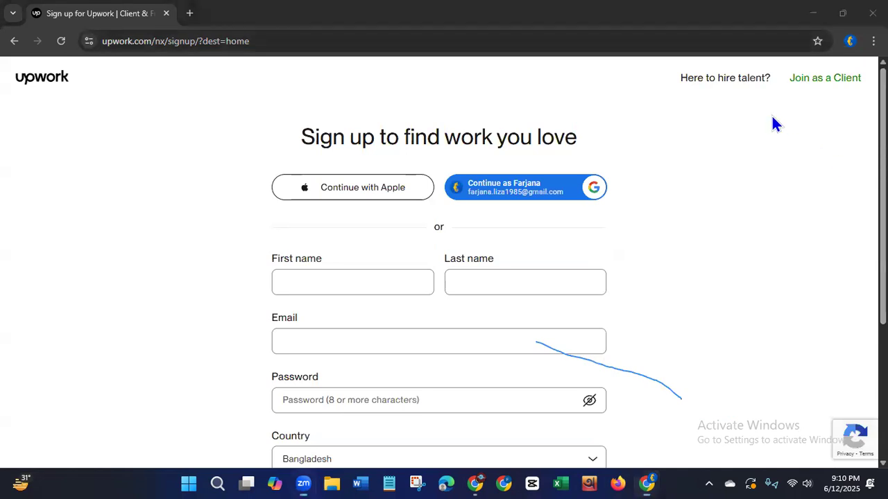
{"action": "left_click", "coordinate": [652, 380]}
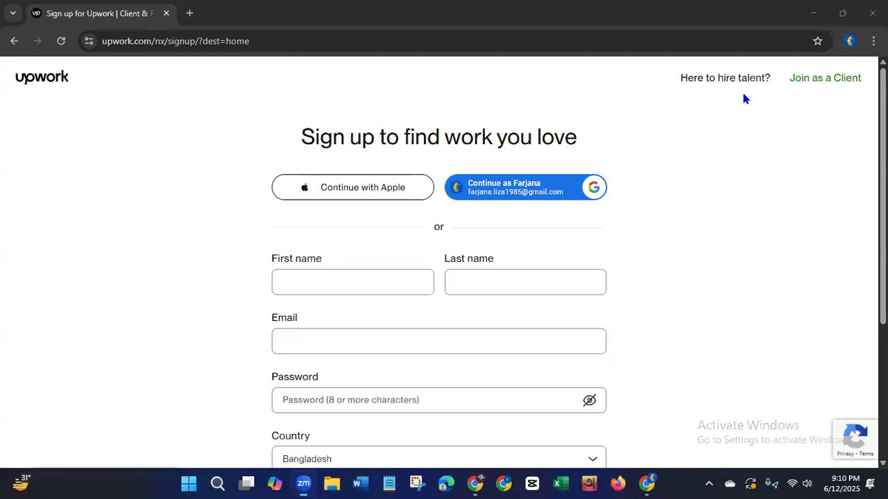
{"action": "left_click", "coordinate": [828, 244]}
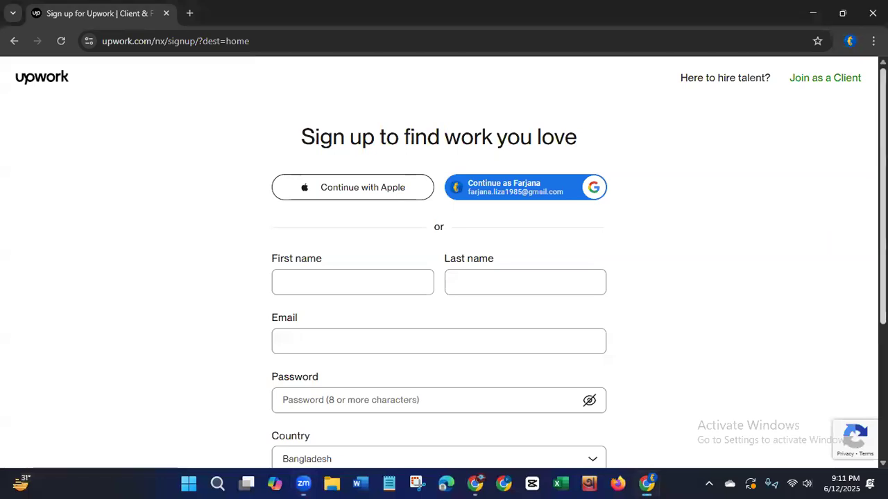
Review the freelancer sign-up form's name, email, password and country fields, its email opt-in and its terms agreement.
{"action": "scroll", "coordinate": [827, 245], "scroll_direction": "down", "scroll_amount": 2}
{"action": "scroll", "coordinate": [438, 277], "scroll_direction": "down", "scroll_amount": 1}
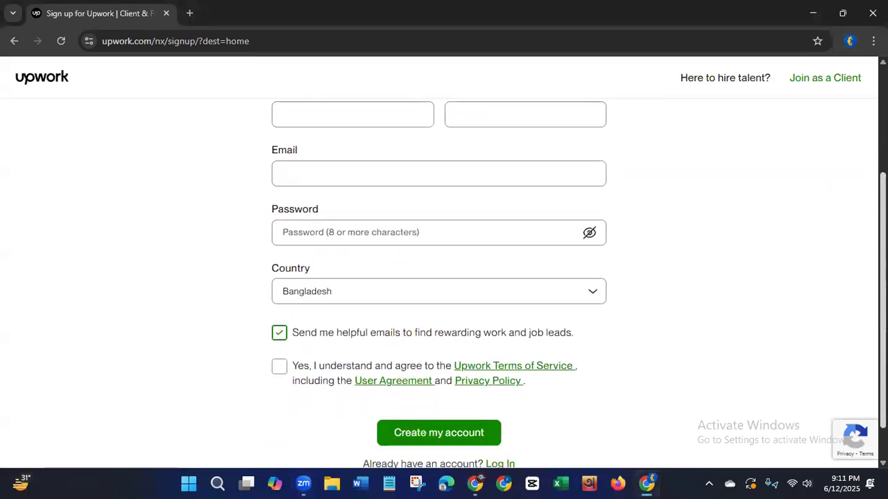
{"action": "scroll", "coordinate": [438, 277], "scroll_direction": "down", "scroll_amount": 1}
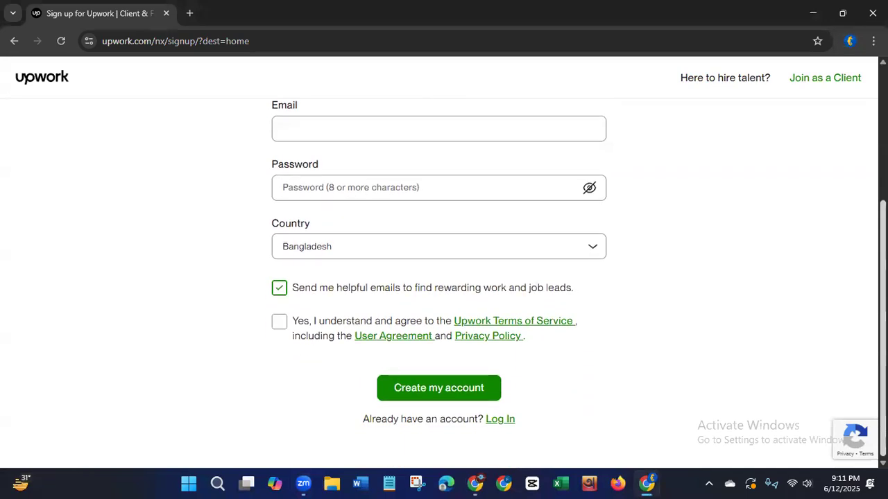
{"action": "scroll", "coordinate": [852, 285], "scroll_direction": "up", "scroll_amount": 1}
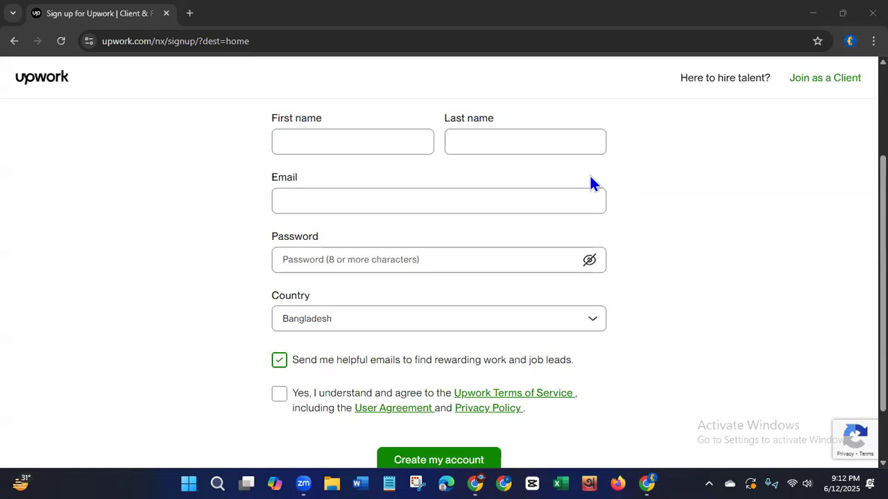
Fill in the sign-up form's email field with the copied email address.
{"action": "left_click", "coordinate": [391, 206]}
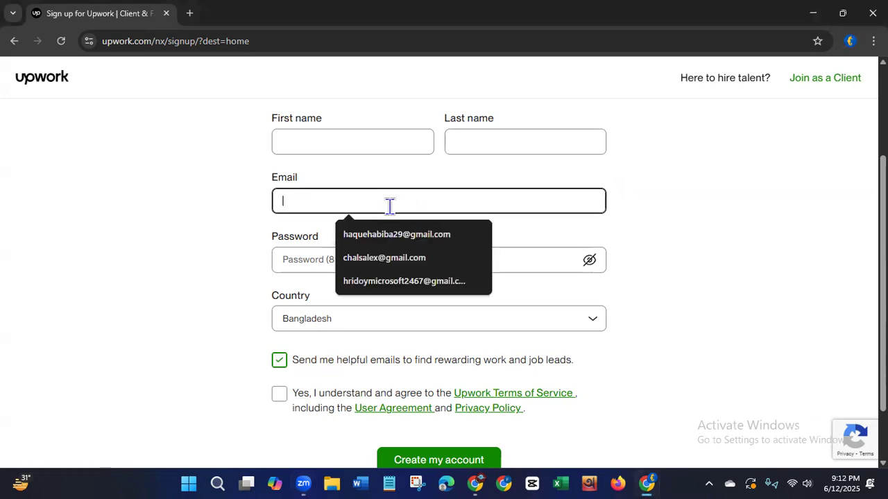
{"action": "key", "text": "ctrl+v"}
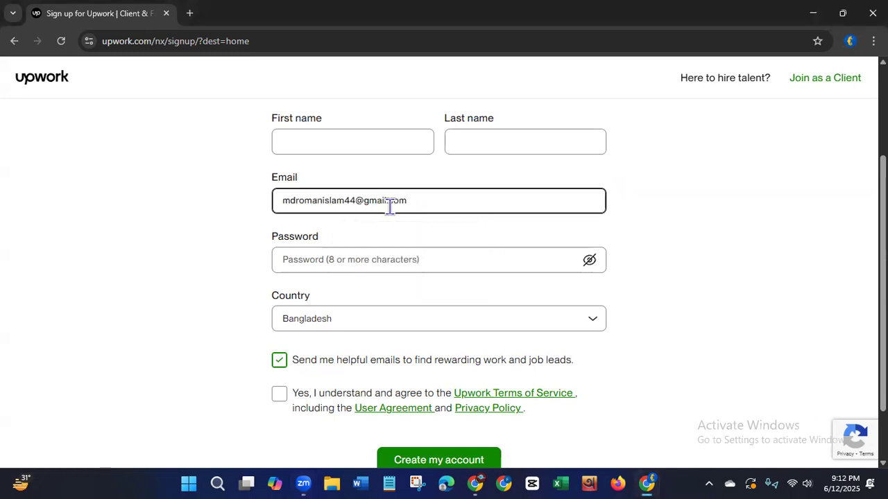
{"action": "left_click", "coordinate": [364, 63]}
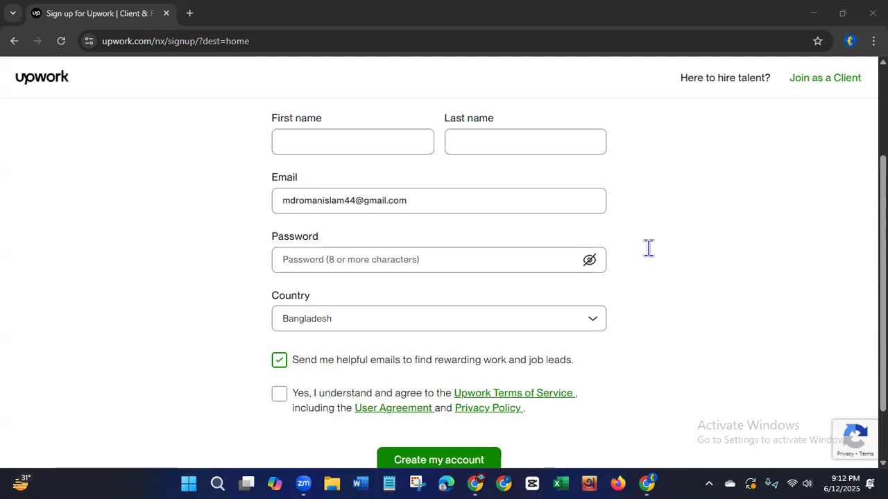
Raise the computer's speaker volume to 79 and close the quick settings.
{"action": "left_click", "coordinate": [804, 482]}
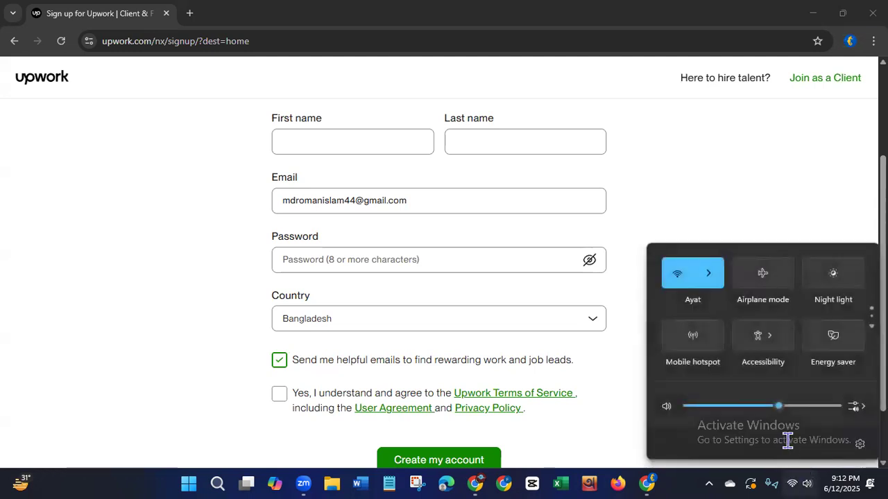
{"action": "left_click_drag", "start_coordinate": [779, 407], "coordinate": [805, 412]}
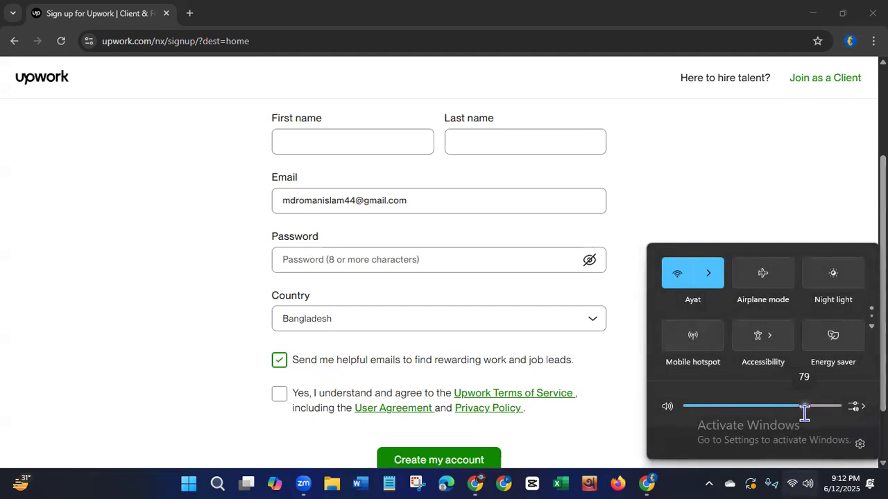
{"action": "left_click", "coordinate": [688, 197]}
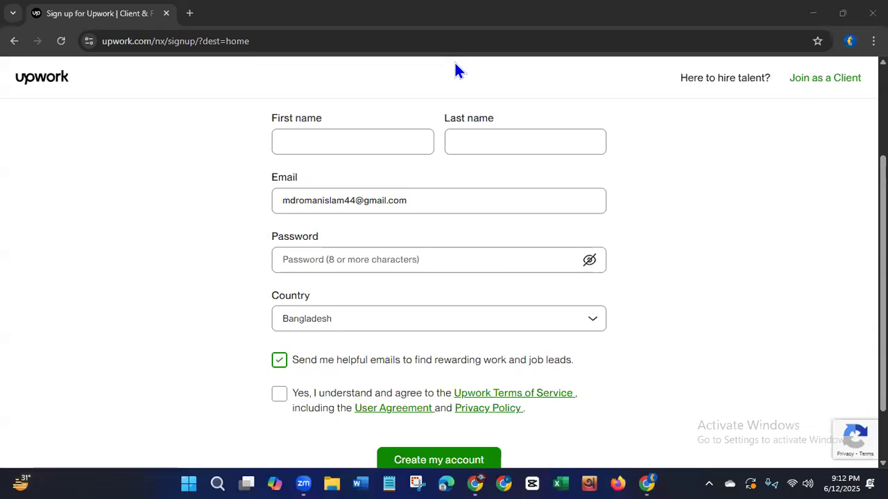
Enter the freelancer's first name and last name in the sign-up form.
{"action": "left_click", "coordinate": [581, 138]}
{"action": "left_click", "coordinate": [274, 144]}
{"action": "left_click", "coordinate": [353, 141]}
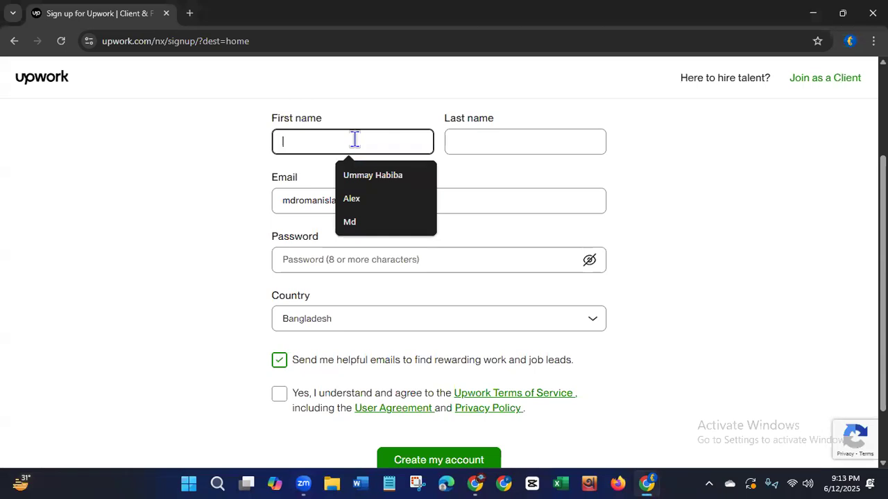
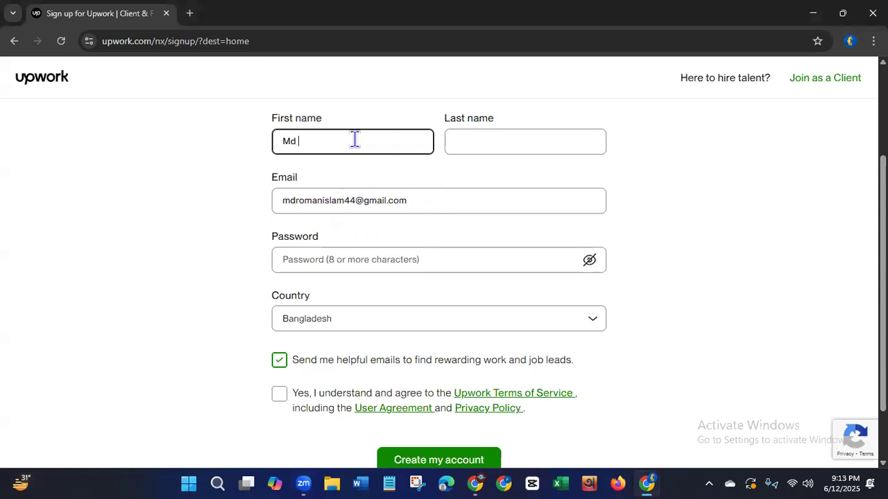
{"action": "left_click", "coordinate": [469, 143]}
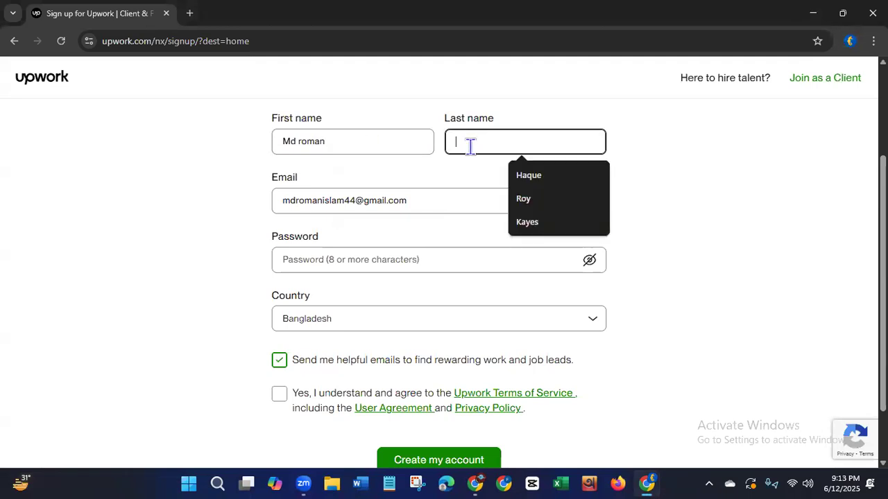
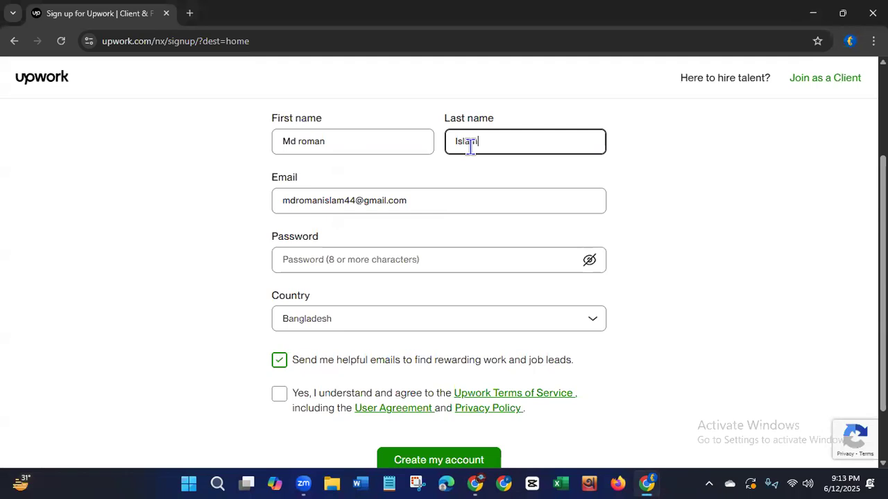
Capitalize the initial letter of the second word in the first name field.
{"action": "left_click", "coordinate": [307, 142]}
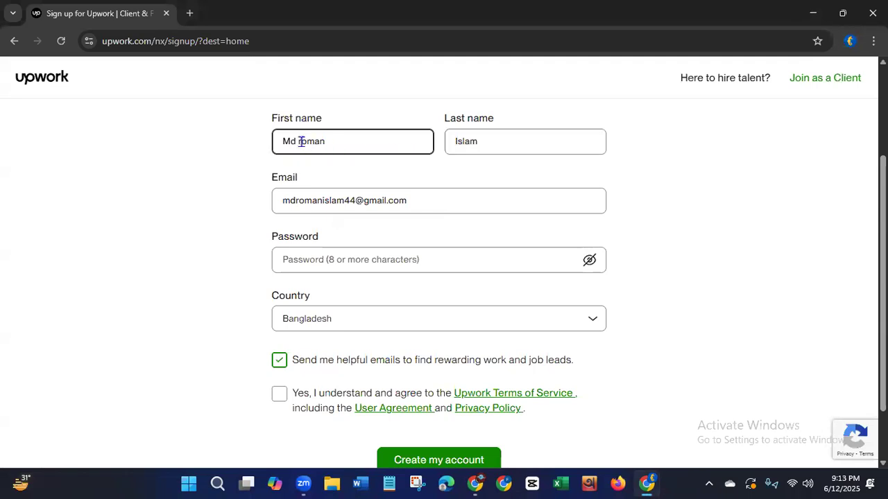
{"action": "key", "text": "BackSpace"}
{"action": "key", "text": "Delete"}
{"action": "type", "text": "R"}
{"action": "type", "text": "R"}
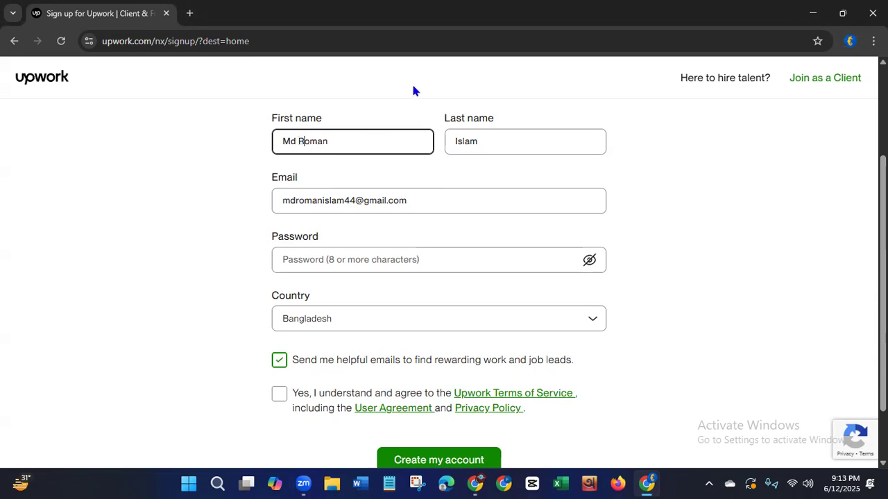
{"action": "left_click", "coordinate": [463, 91]}
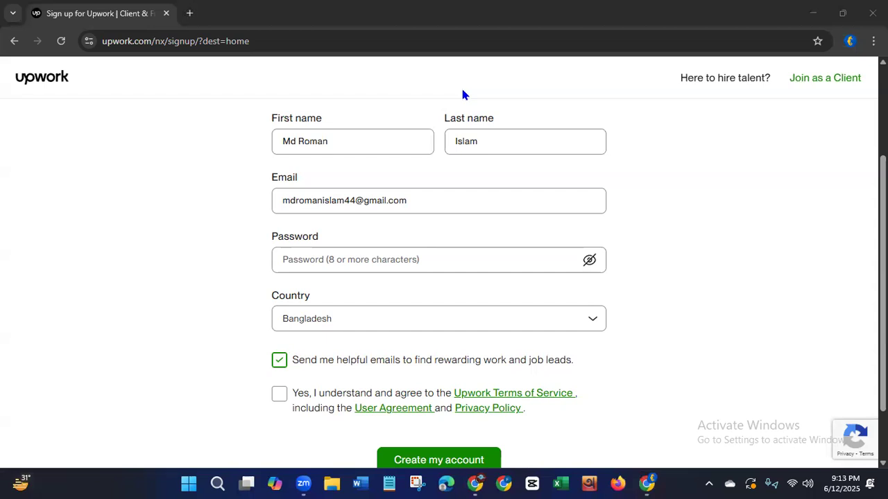
Enter the account password in the sign-up form's password field.
{"action": "left_click", "coordinate": [299, 147]}
{"action": "left_click", "coordinate": [476, 198]}
{"action": "left_click", "coordinate": [387, 222]}
{"action": "left_click", "coordinate": [392, 255]}
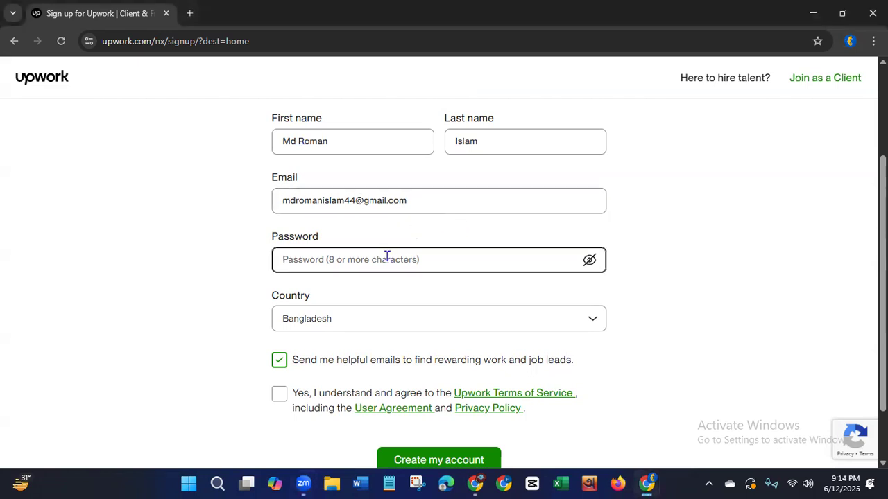
{"action": "type", "text": "************"}
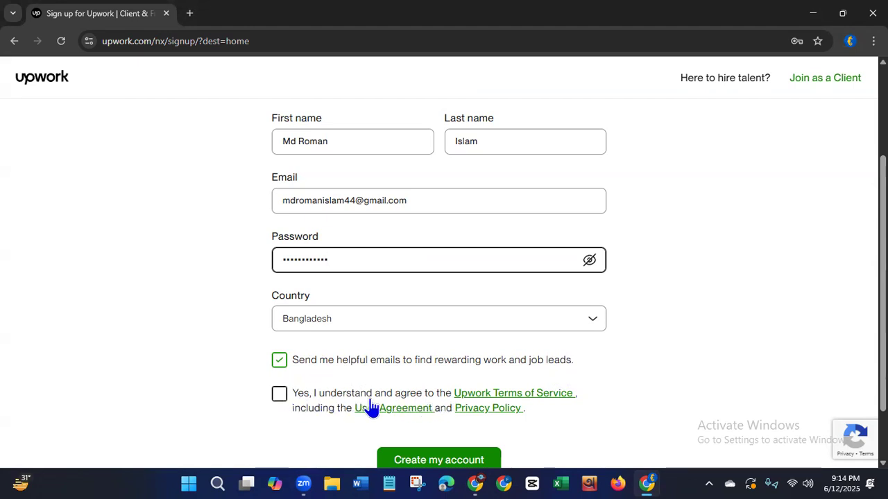
Agree to the Upwork Terms of Service and create the account.
{"action": "left_click", "coordinate": [279, 396]}
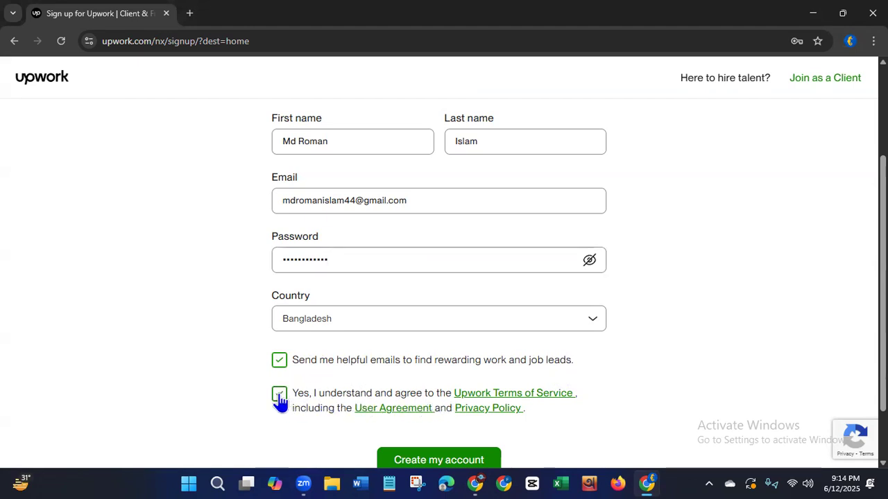
{"action": "left_click", "coordinate": [426, 463]}
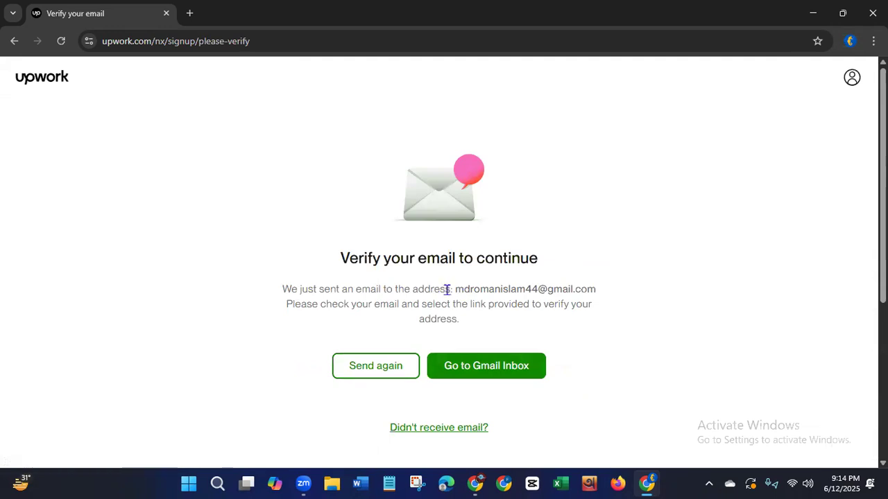
Highlight the recipient address in the email verification notice and reload the page to continue to profile creation.
{"action": "left_click_drag", "start_coordinate": [454, 289], "coordinate": [603, 290]}
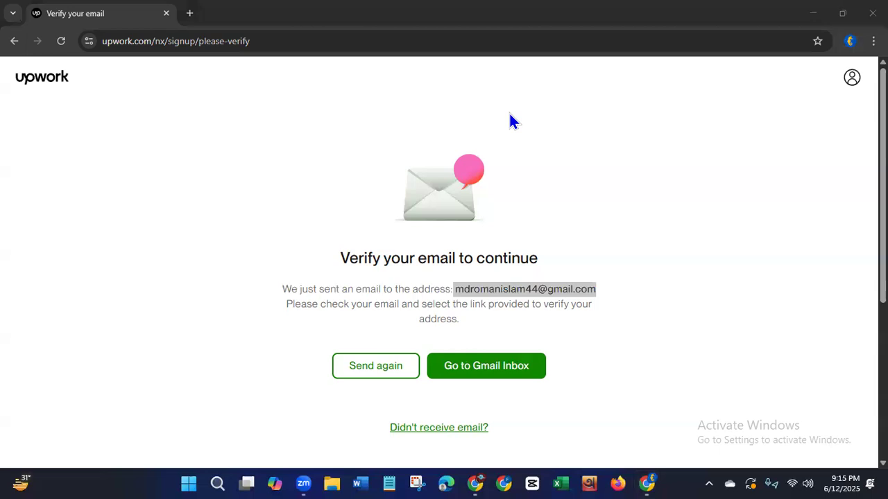
{"action": "left_click", "coordinate": [583, 266]}
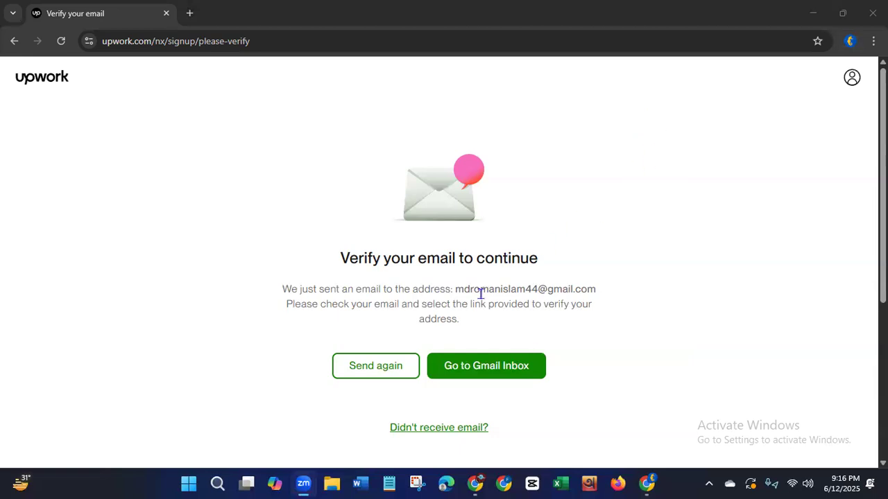
{"action": "double_click", "coordinate": [456, 291]}
{"action": "left_click_drag", "start_coordinate": [555, 299], "coordinate": [601, 300]}
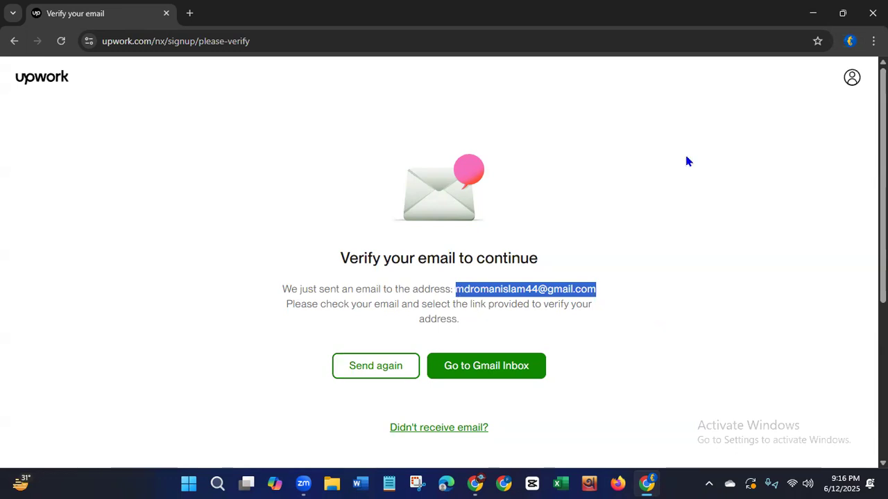
{"action": "left_click", "coordinate": [60, 41]}
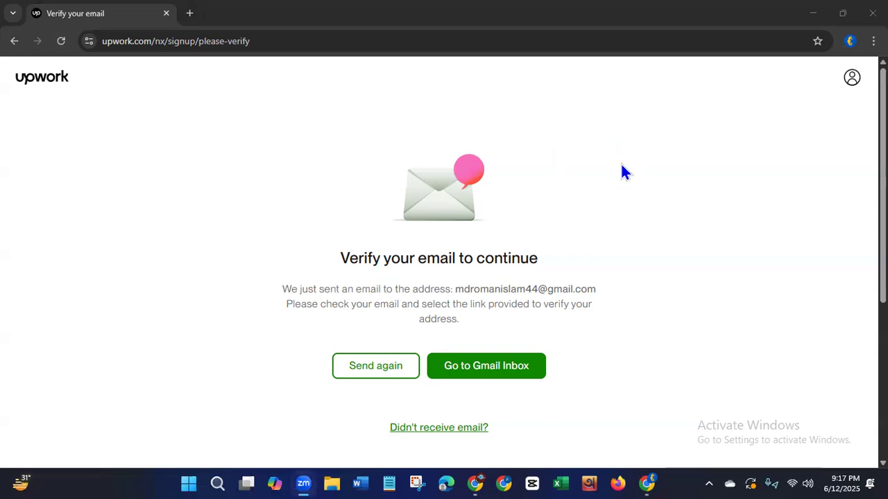
{"action": "left_click", "coordinate": [61, 41]}
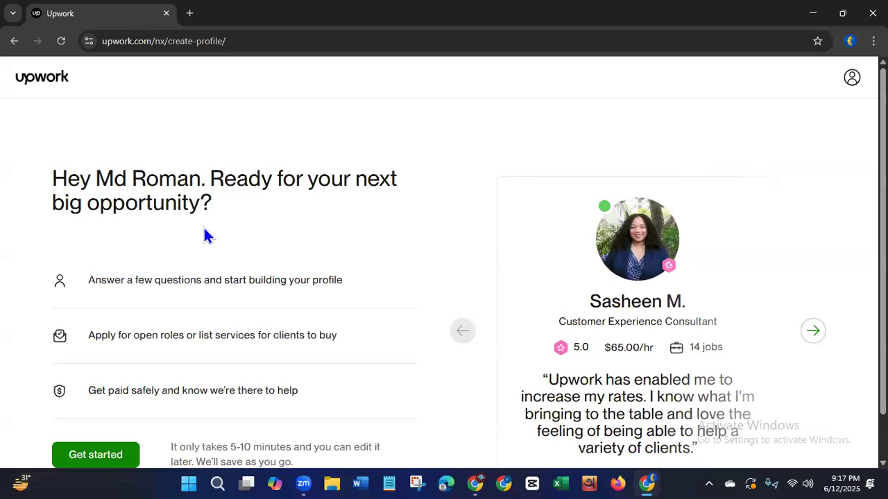
Check the account menu, highlight the welcome headline and get started with building the freelancer profile.
{"action": "left_click", "coordinate": [850, 83]}
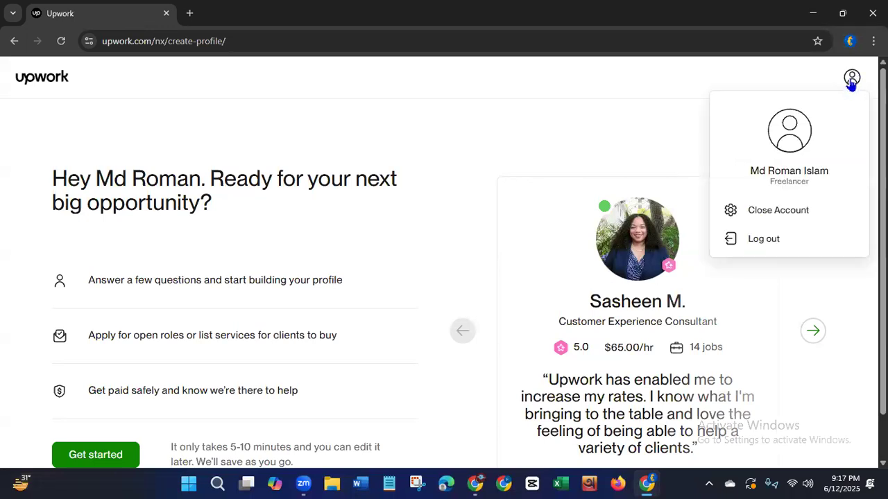
{"action": "left_click", "coordinate": [764, 241]}
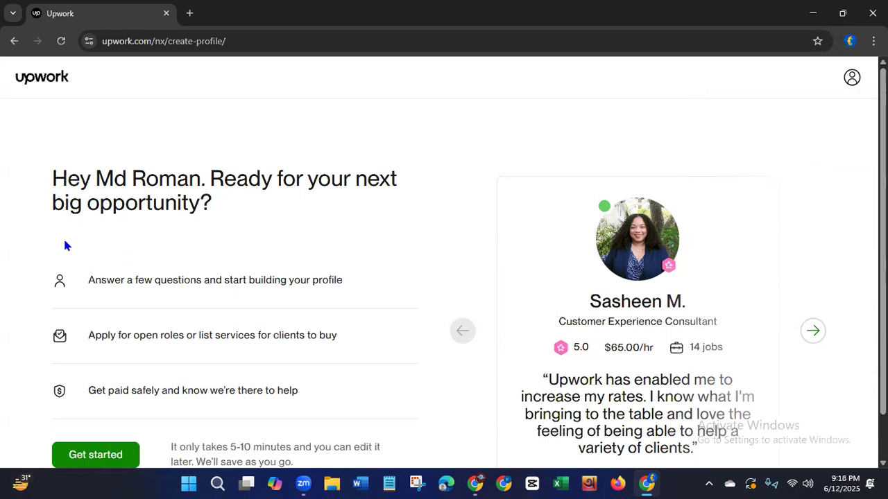
{"action": "left_click_drag", "start_coordinate": [53, 177], "coordinate": [250, 208]}
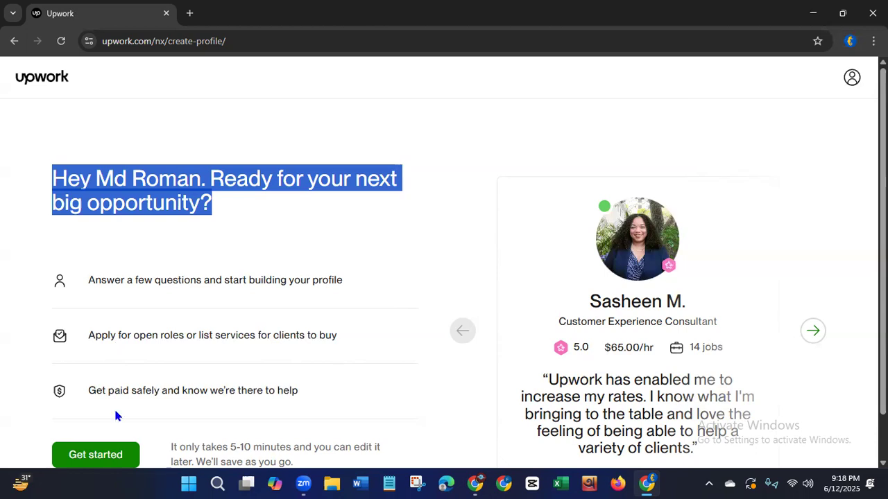
{"action": "left_click", "coordinate": [89, 456]}
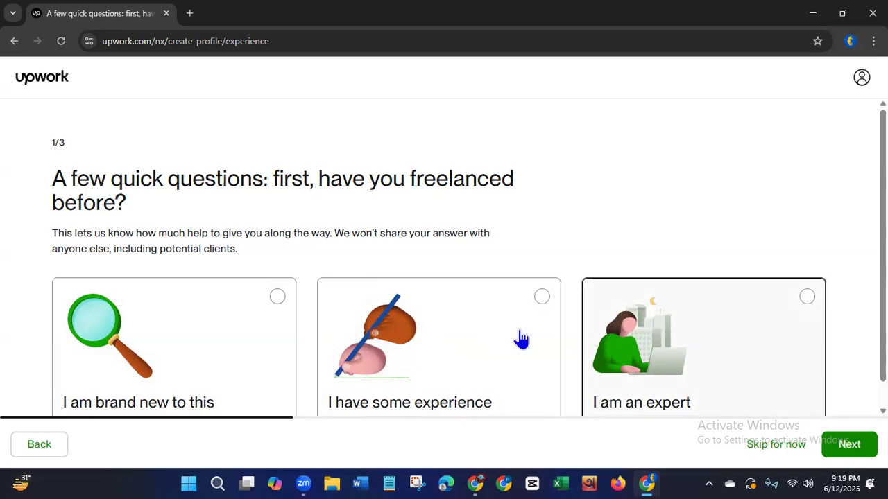
Answer the experience question with "I am an expert" and the goal question with "To get experience, for a full-time job".
{"action": "left_click", "coordinate": [806, 299]}
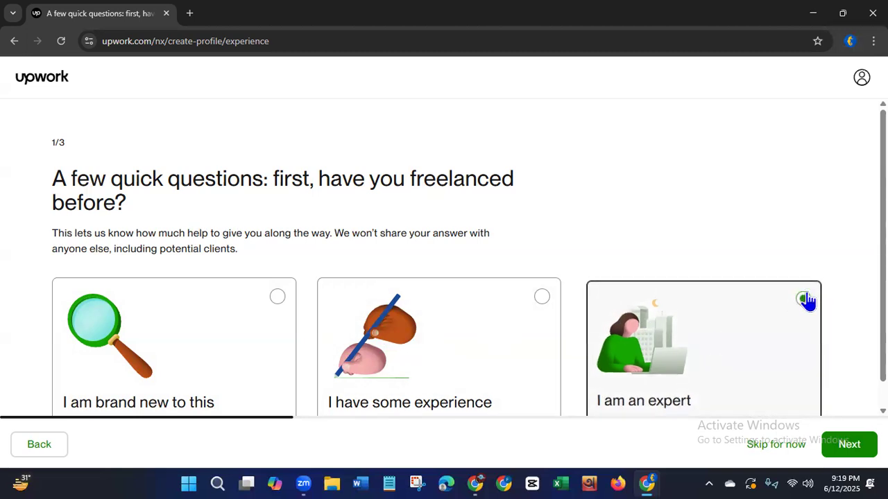
{"action": "left_click", "coordinate": [844, 450]}
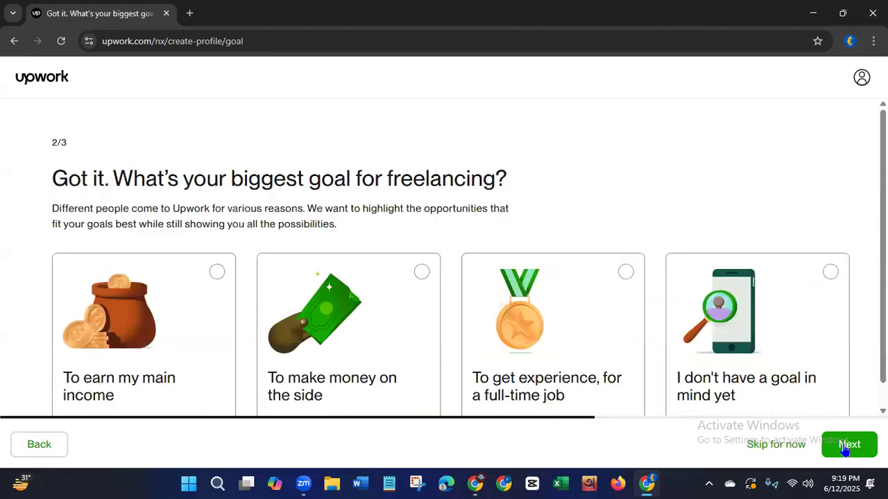
{"action": "left_click_drag", "start_coordinate": [117, 179], "coordinate": [535, 179]}
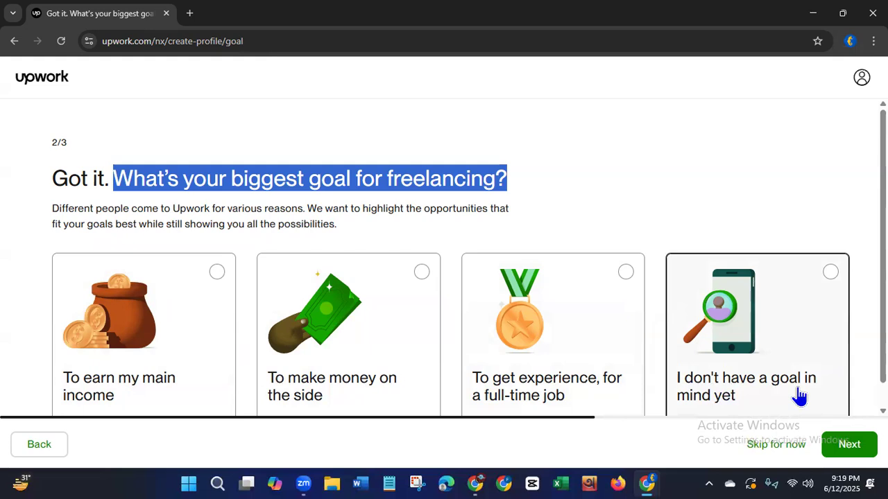
{"action": "left_click", "coordinate": [626, 274]}
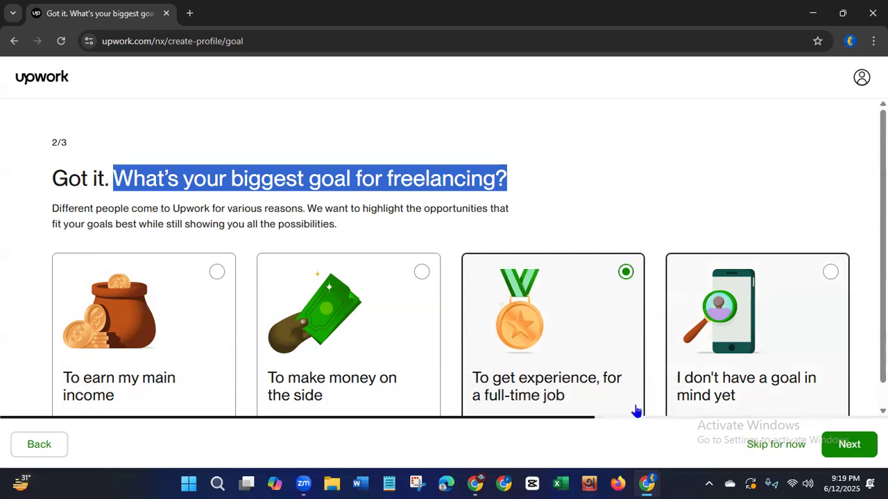
{"action": "left_click", "coordinate": [861, 447]}
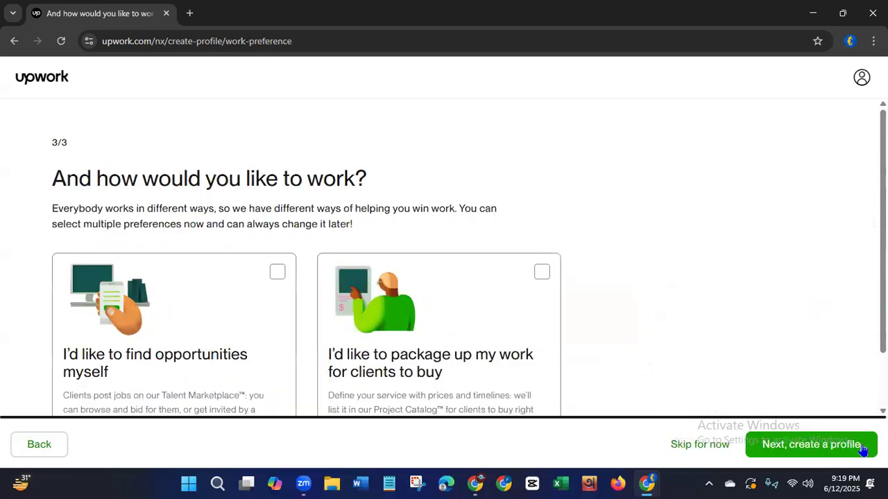
Choose "I'd like to package up my work for clients to buy" as the work preference and opt to fill out the profile manually.
{"action": "left_click_drag", "start_coordinate": [67, 179], "coordinate": [206, 178]}
{"action": "left_click_drag", "start_coordinate": [317, 206], "coordinate": [545, 224]}
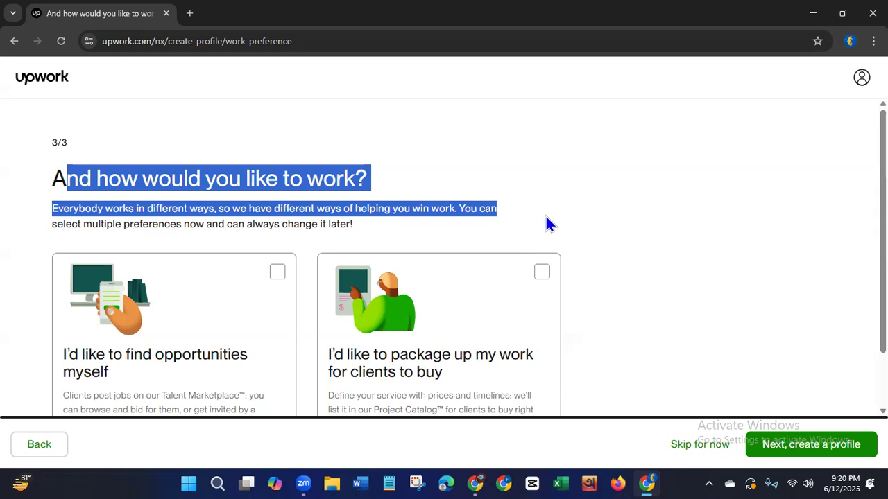
{"action": "left_click", "coordinate": [539, 278]}
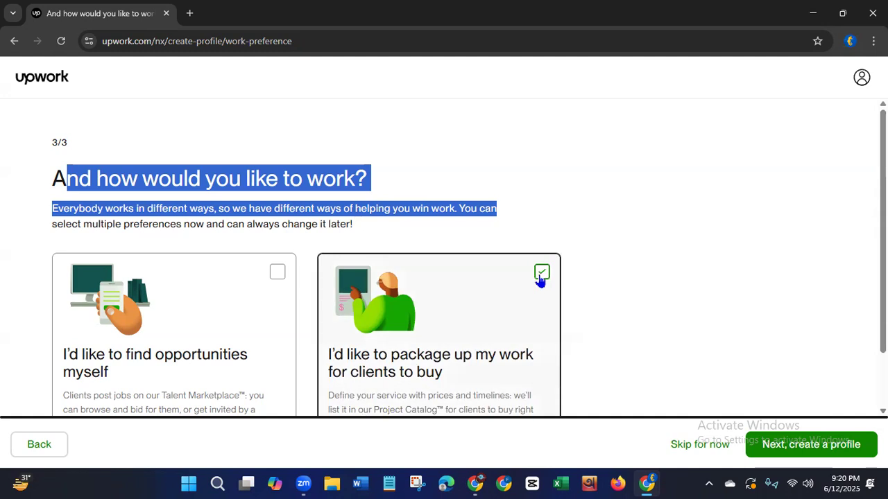
{"action": "left_click", "coordinate": [811, 444]}
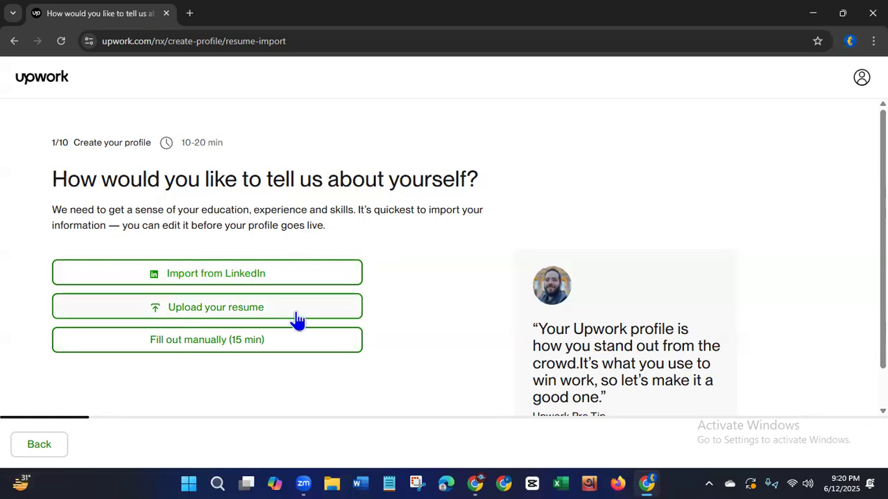
{"action": "left_click", "coordinate": [264, 347]}
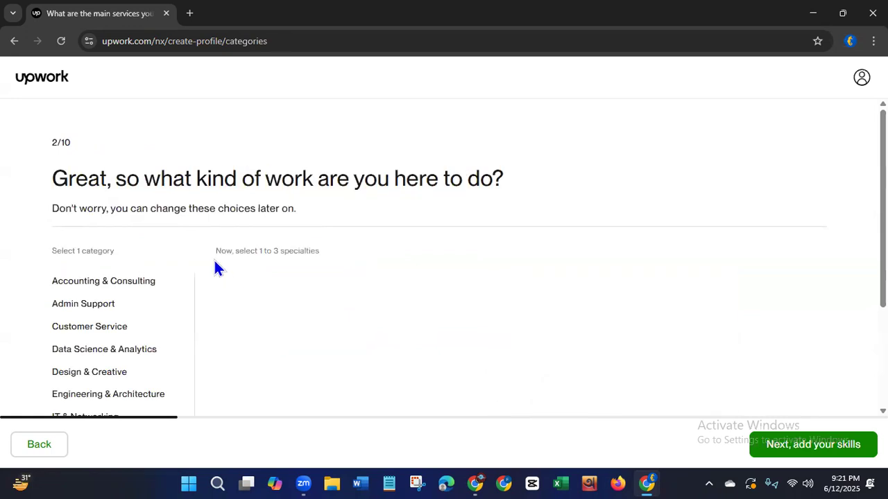
Highlight the work question and select Virtual Assistance and Data Entry & Transcription Services as specialties under Admin Support.
{"action": "left_click_drag", "start_coordinate": [127, 179], "coordinate": [541, 210]}
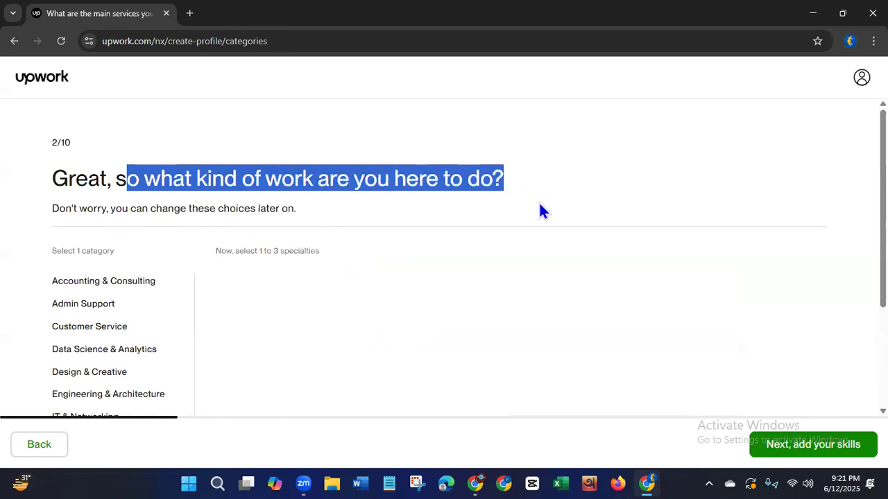
{"action": "left_click", "coordinate": [92, 282]}
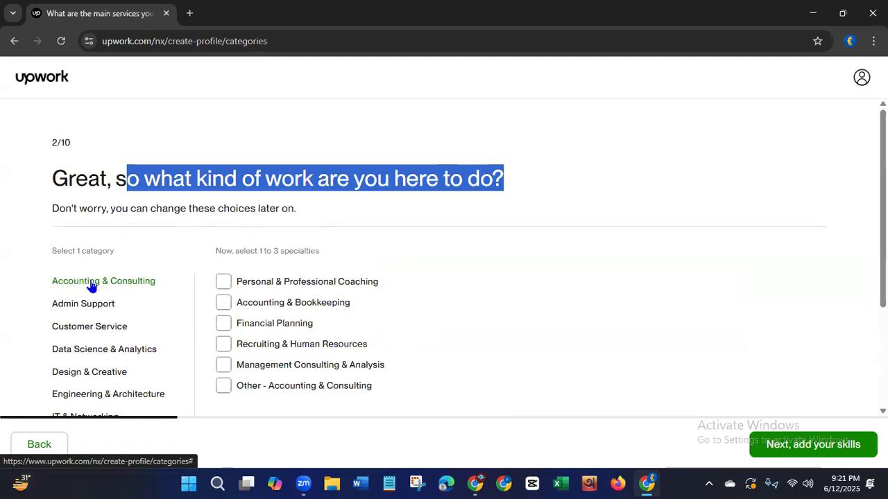
{"action": "left_click", "coordinate": [81, 309]}
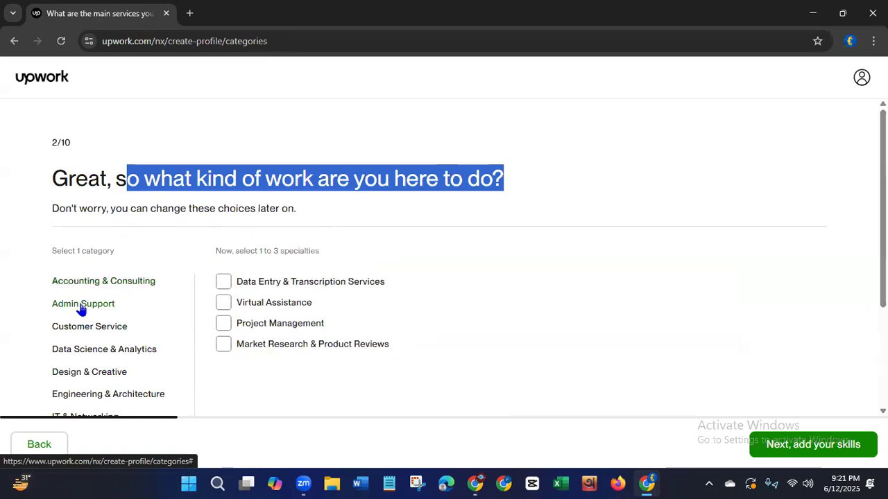
{"action": "left_click", "coordinate": [222, 310]}
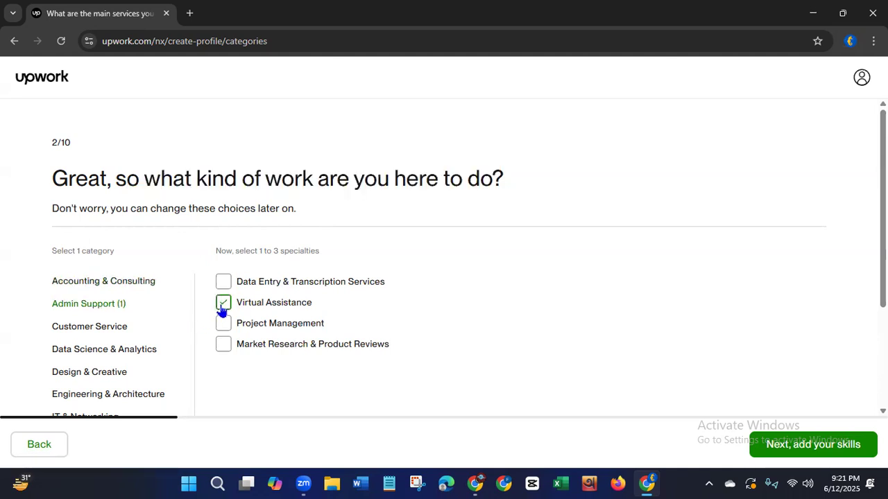
{"action": "left_click", "coordinate": [223, 284]}
Examine the specialties offered under Customer Service, Data Science & Analytics, Design & Creative, and Engineering & Architecture.
{"action": "left_click", "coordinate": [105, 331]}
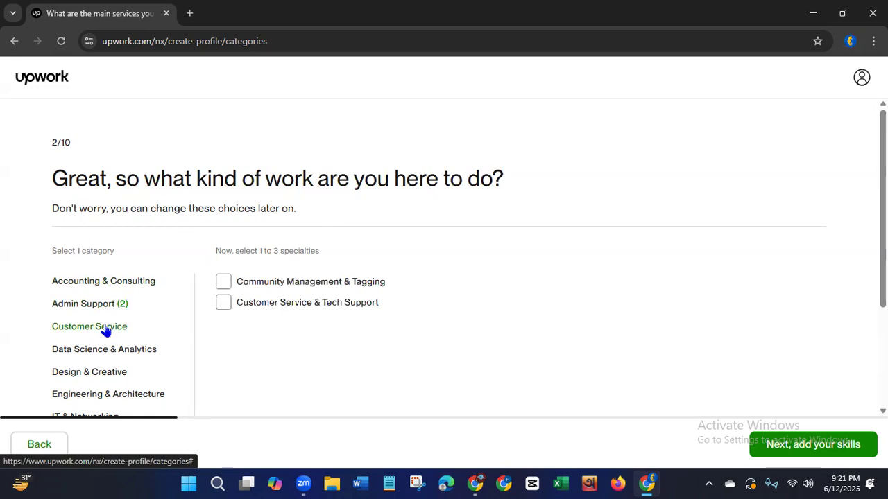
{"action": "left_click", "coordinate": [100, 352]}
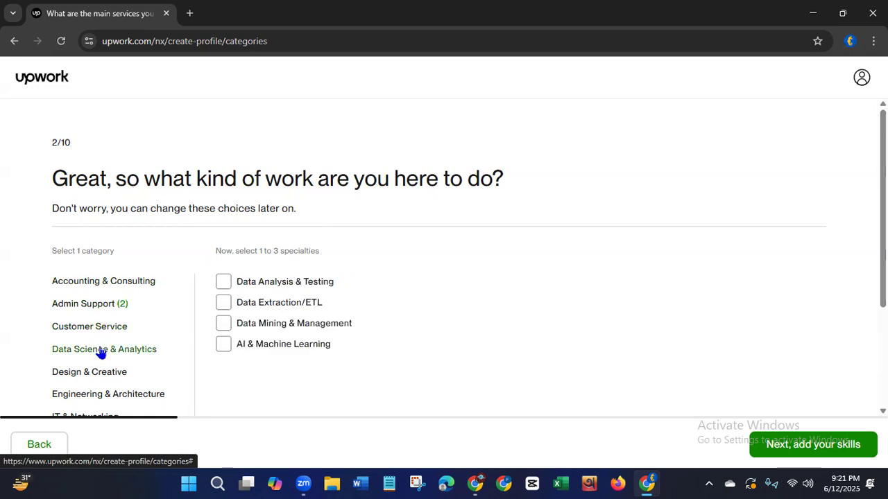
{"action": "left_click", "coordinate": [96, 375]}
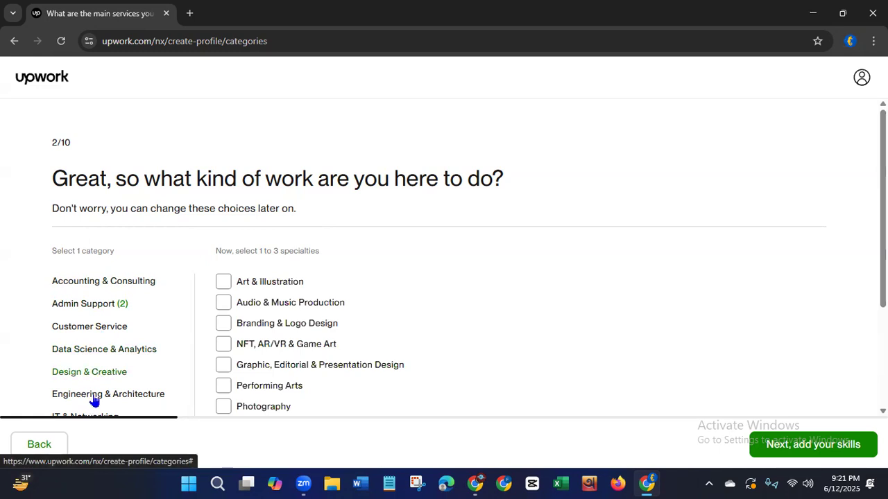
{"action": "left_click", "coordinate": [90, 397]}
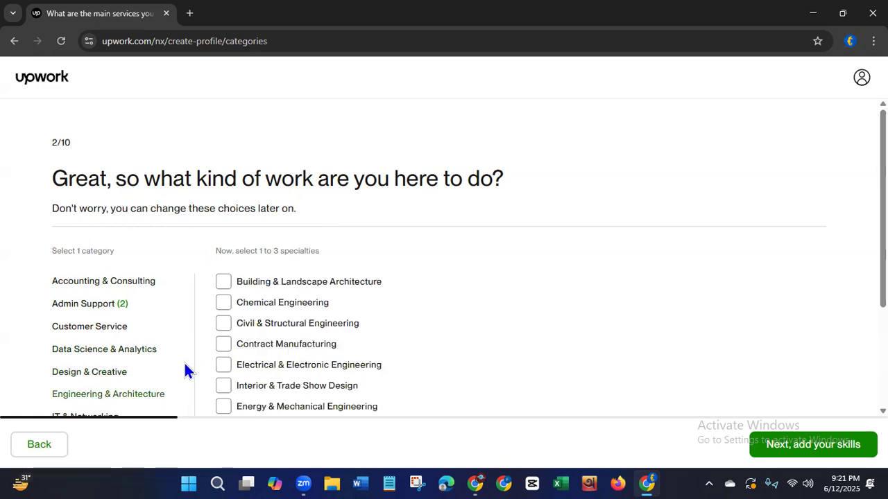
{"action": "left_click_drag", "start_coordinate": [191, 366], "coordinate": [190, 396]}
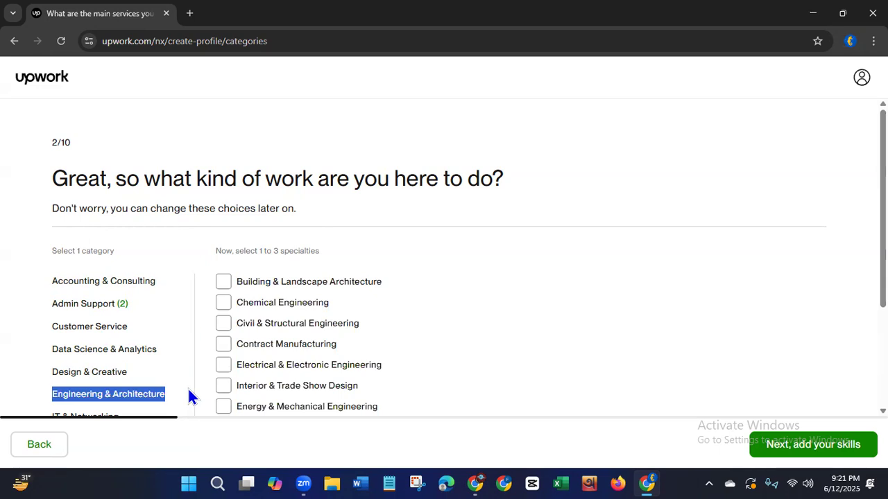
{"action": "scroll", "coordinate": [201, 335], "scroll_direction": "down", "scroll_amount": 3}
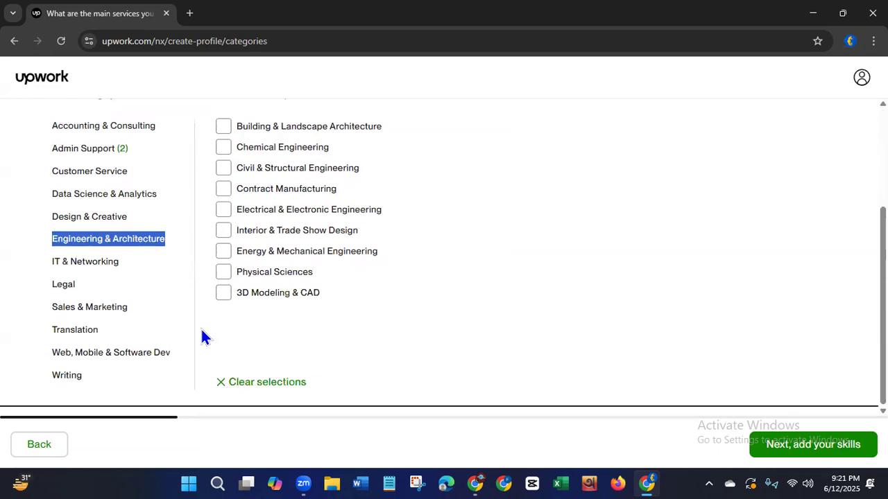
Try to add Digital Marketing under Sales & Marketing and clear Data Entry & Transcription Services and Virtual Assistance under Admin Support.
{"action": "left_click", "coordinate": [84, 310]}
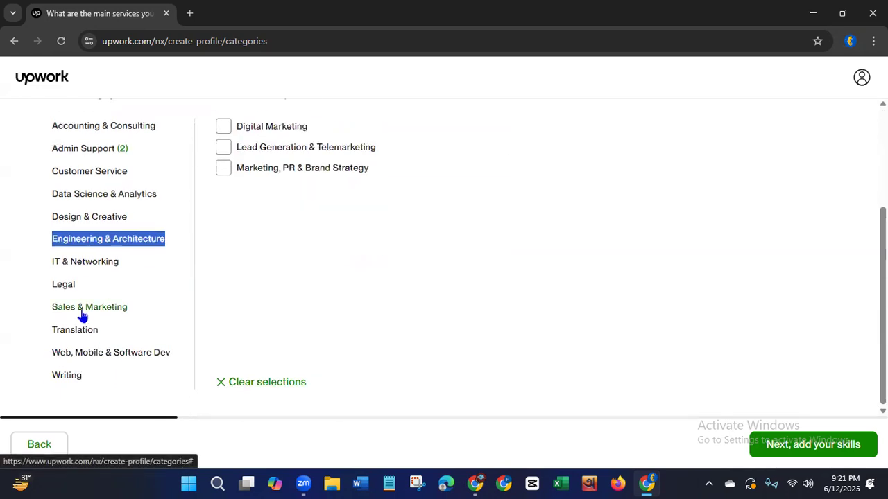
{"action": "left_click", "coordinate": [220, 129]}
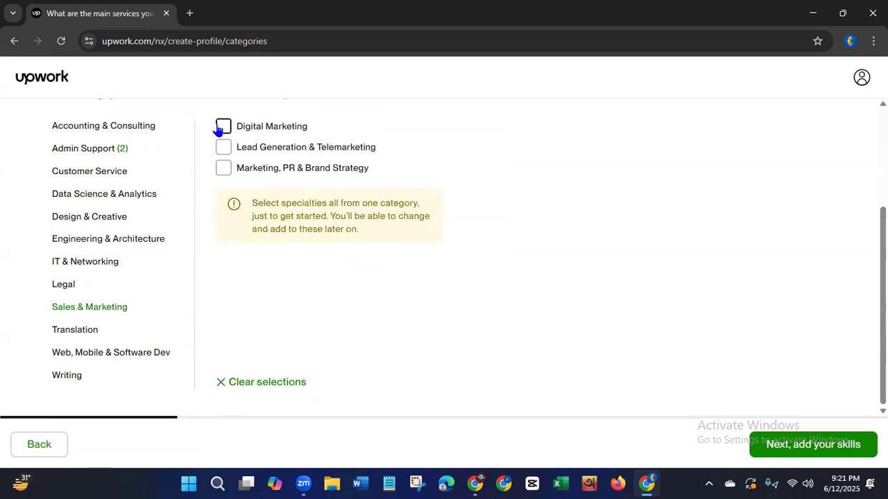
{"action": "left_click", "coordinate": [95, 150]}
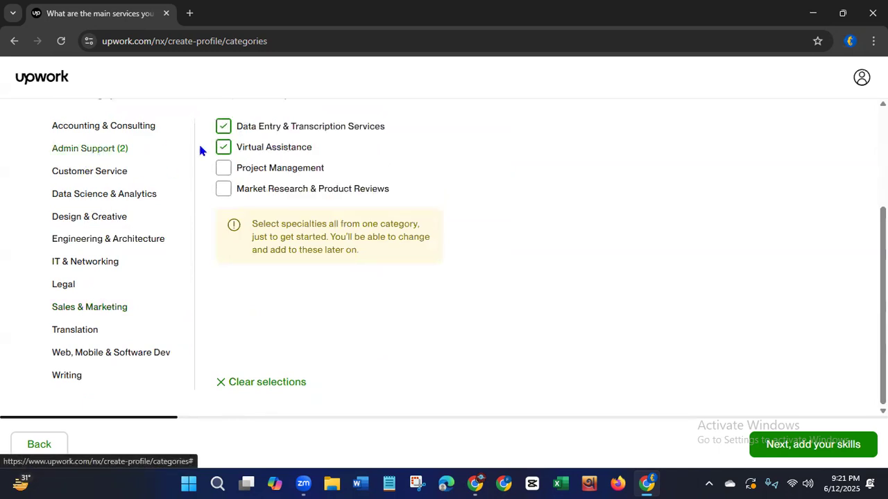
{"action": "left_click", "coordinate": [223, 128]}
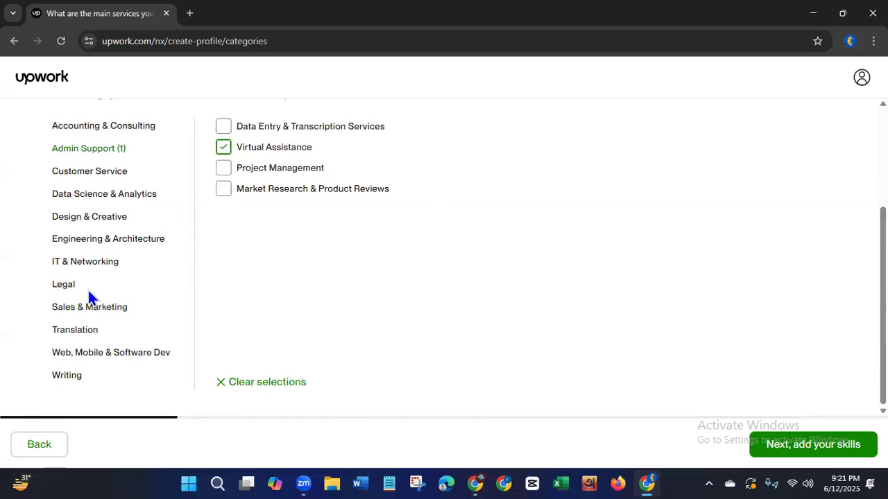
{"action": "left_click", "coordinate": [76, 309]}
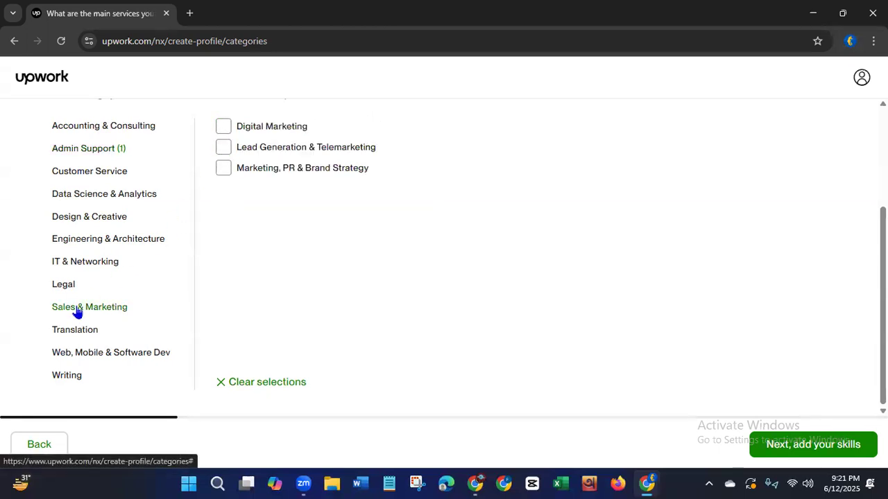
{"action": "left_click", "coordinate": [222, 127]}
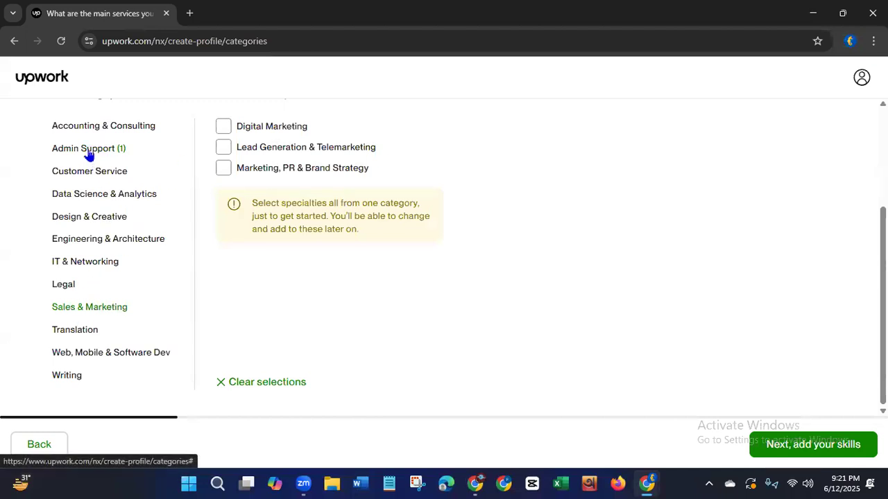
{"action": "left_click", "coordinate": [89, 150]}
{"action": "left_click", "coordinate": [223, 148]}
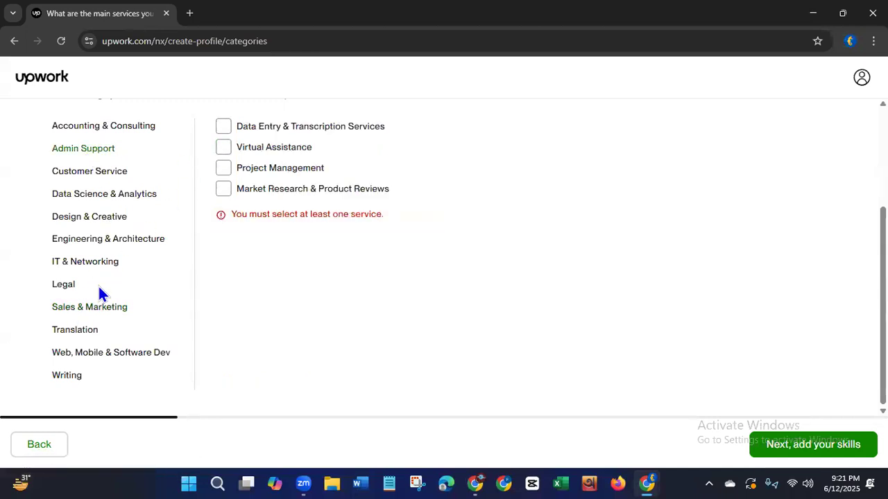
Select the Digital Marketing specialty under Sales & Marketing and continue to the skills page.
{"action": "left_click", "coordinate": [88, 309]}
{"action": "left_click", "coordinate": [223, 126]}
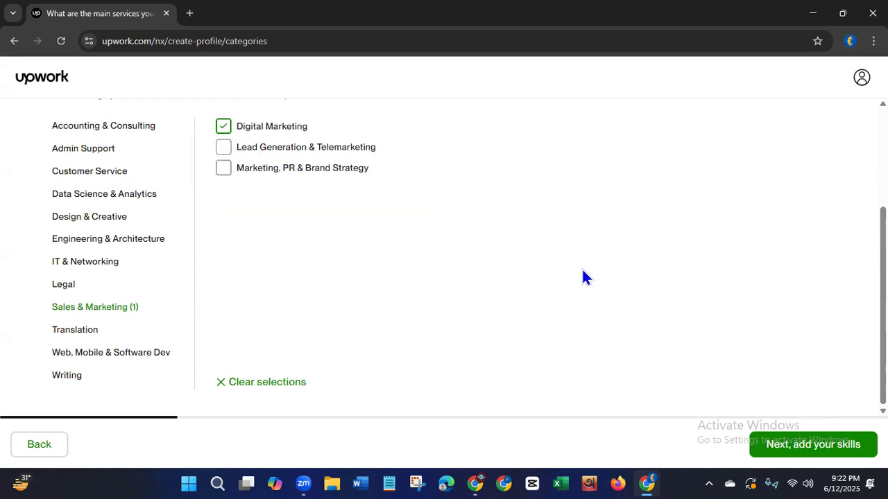
{"action": "left_click", "coordinate": [807, 451]}
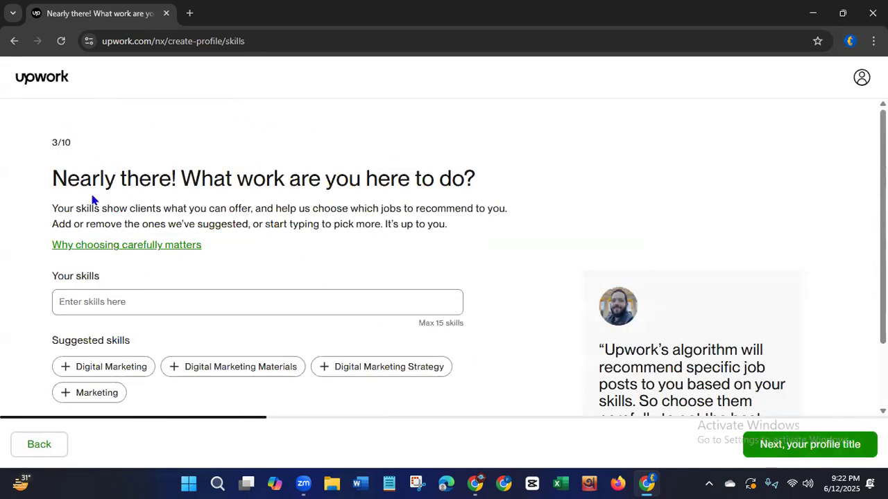
Highlight the skills question and the maximum-skills note, and add the suggested skill Digital Marketing.
{"action": "left_click_drag", "start_coordinate": [67, 179], "coordinate": [513, 206]}
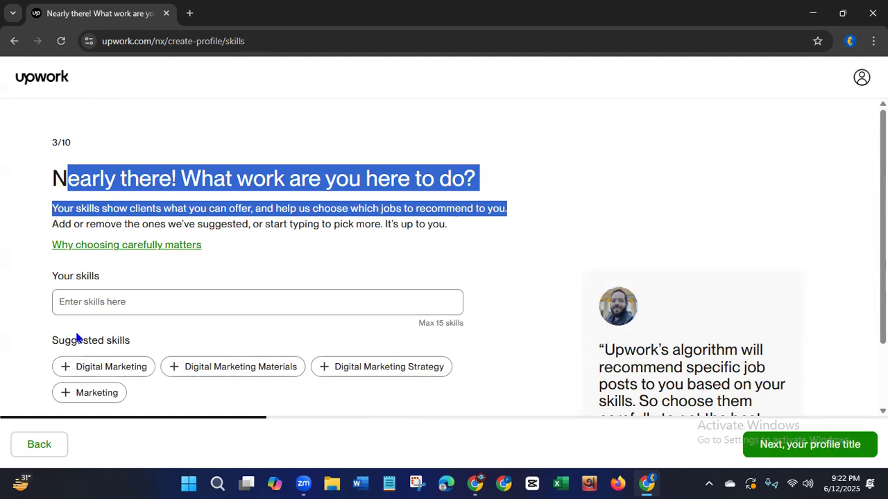
{"action": "left_click_drag", "start_coordinate": [419, 323], "coordinate": [480, 327]}
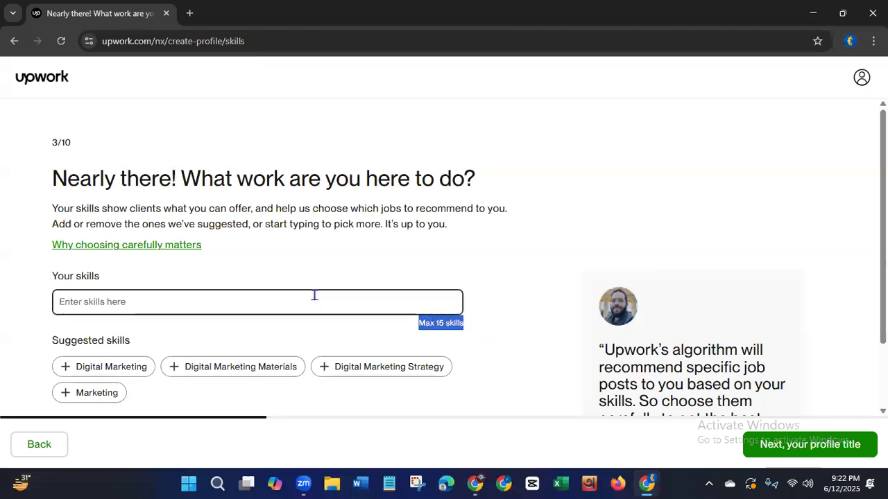
{"action": "left_click", "coordinate": [119, 370]}
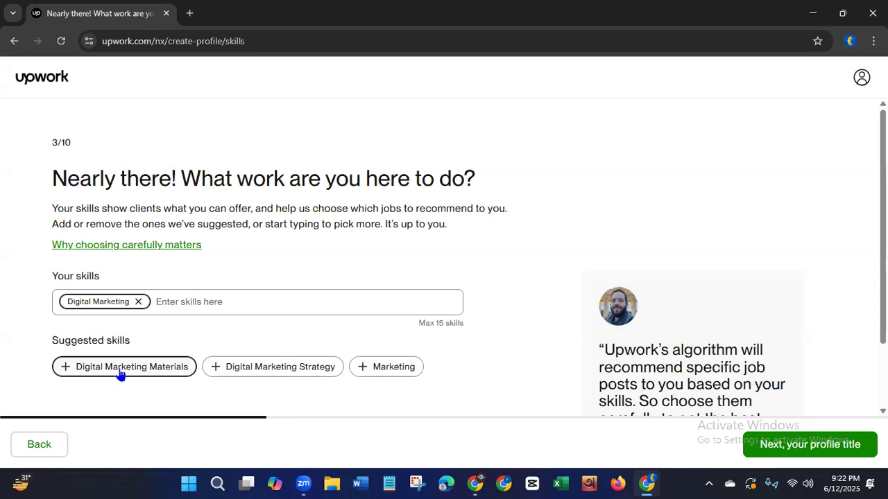
Search the skills for "social media m" and add Social Media Management to the profile.
{"action": "left_click", "coordinate": [170, 299]}
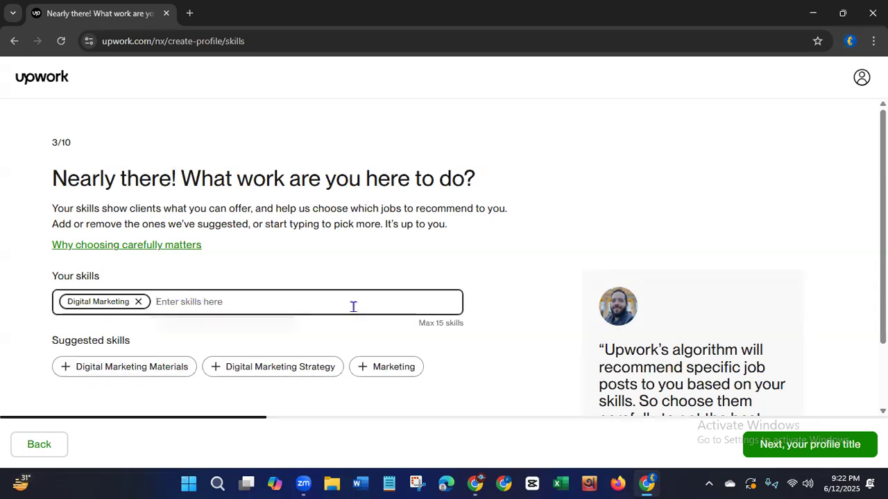
{"action": "type", "text": "s"}
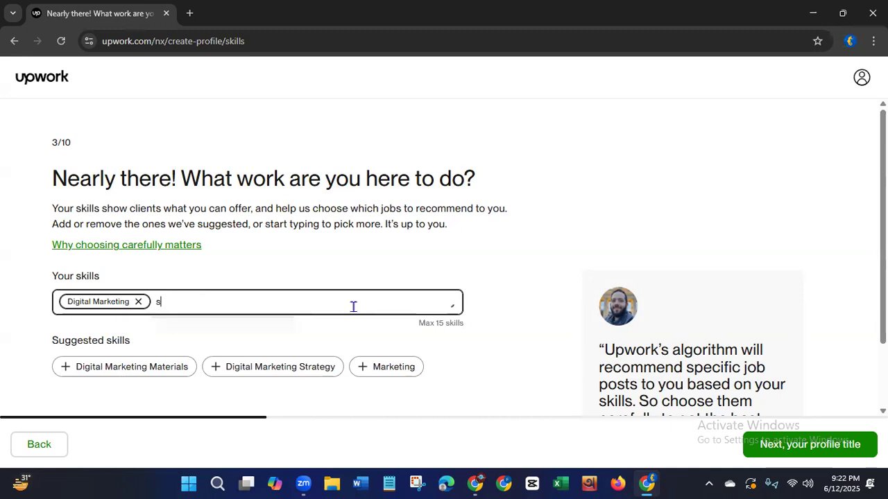
{"action": "type", "text": "ocial "}
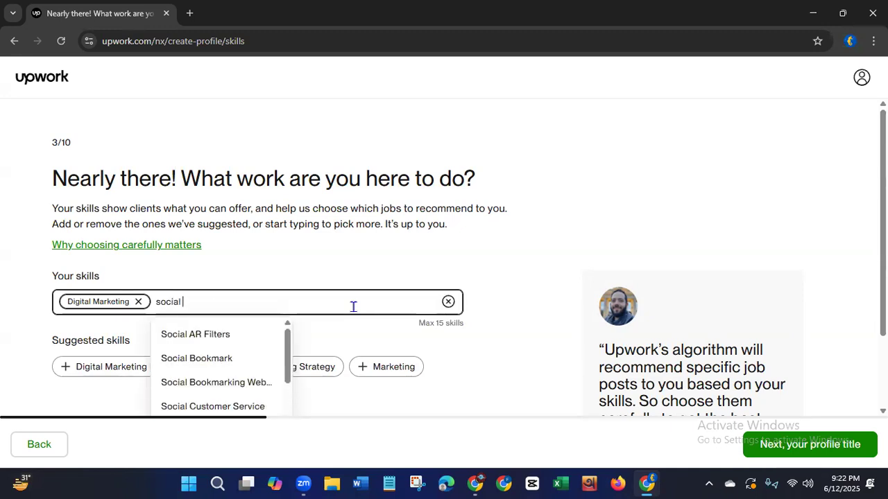
{"action": "type", "text": "media"}
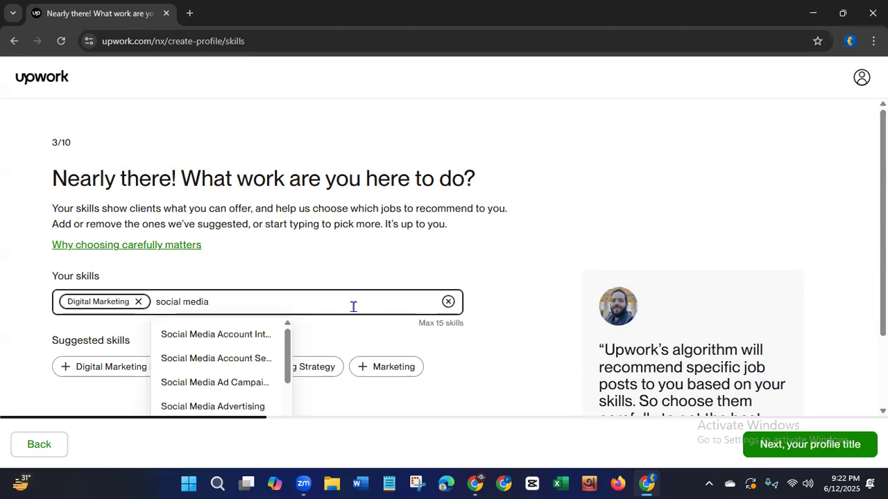
{"action": "type", "text": " m"}
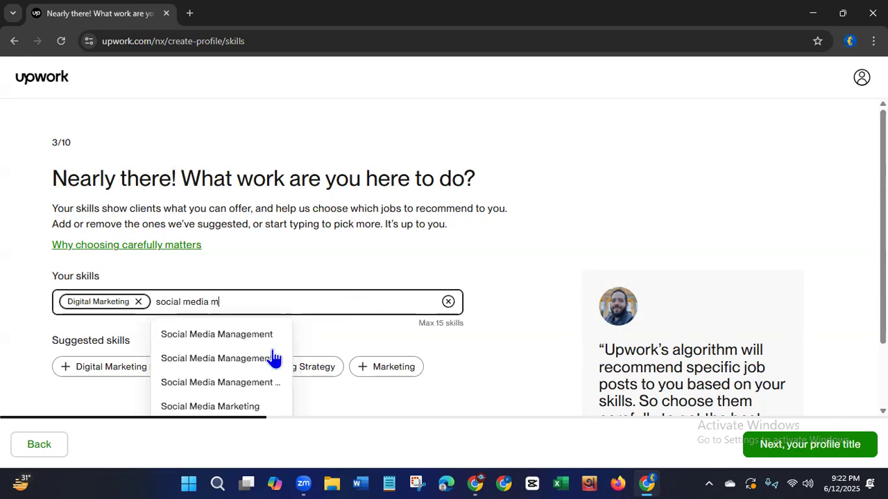
{"action": "left_click", "coordinate": [239, 334]}
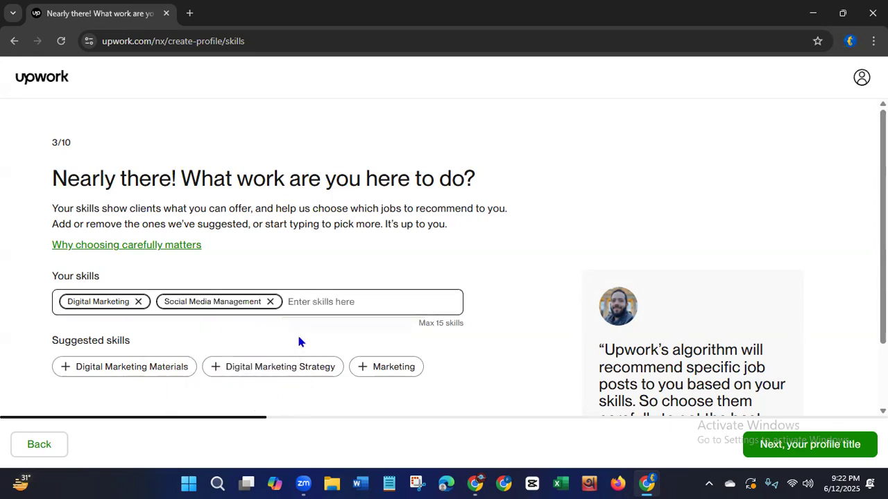
Search the skills for "social media mar" and add Social Media Marketing to the profile.
{"action": "type", "text": "soc"}
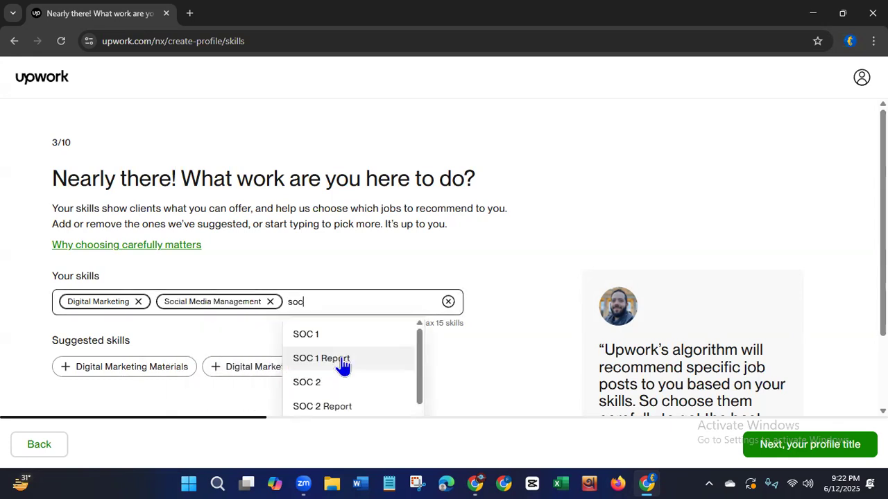
{"action": "type", "text": "ial media a"}
{"action": "key", "text": "BackSpace"}
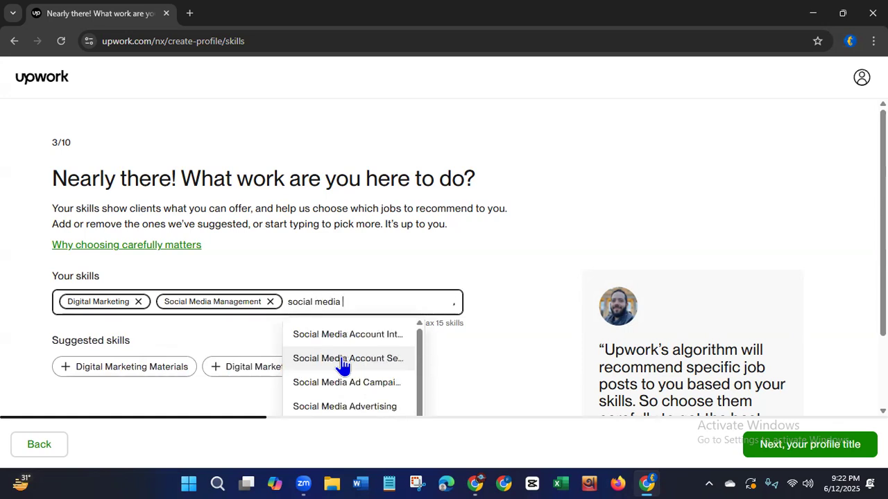
{"action": "type", "text": "mar"}
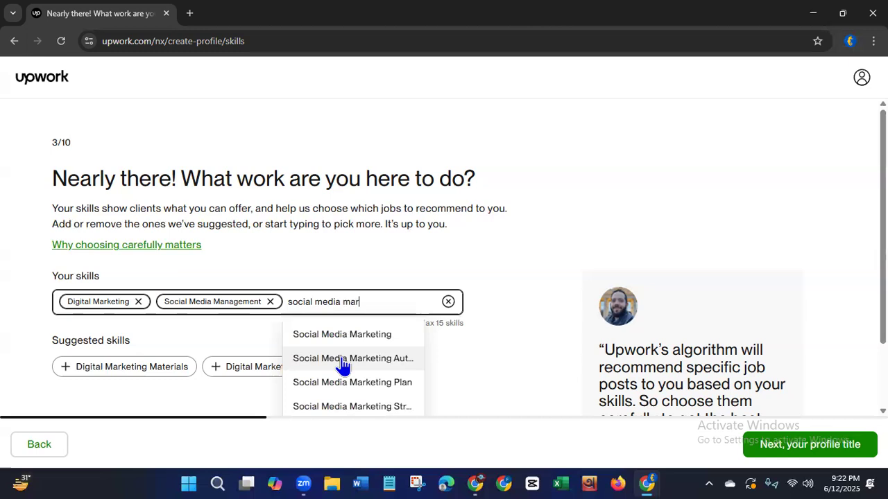
{"action": "left_click", "coordinate": [365, 336]}
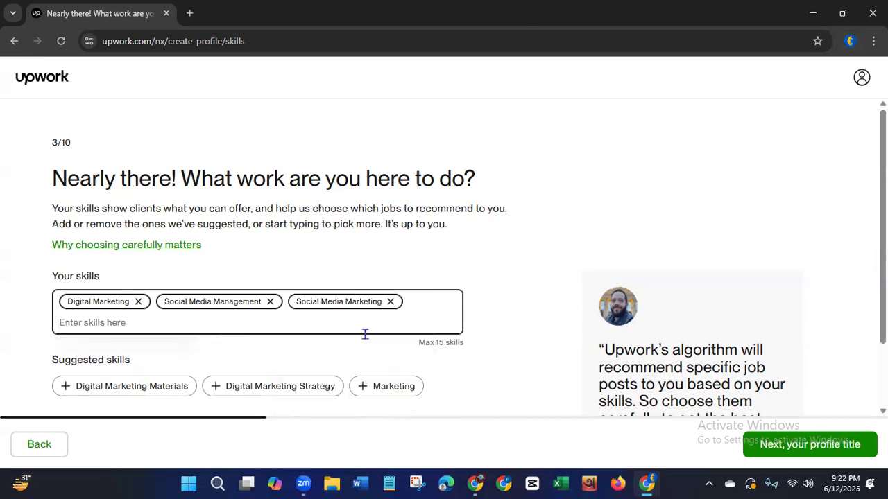
Search the skills for "social media ad" and add Social Media Advertising to the profile.
{"action": "type", "text": "soci"}
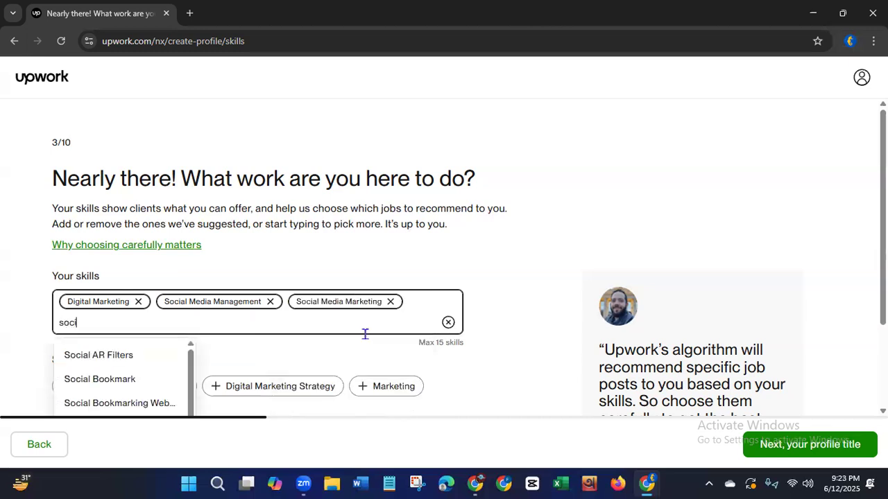
{"action": "type", "text": "al media "}
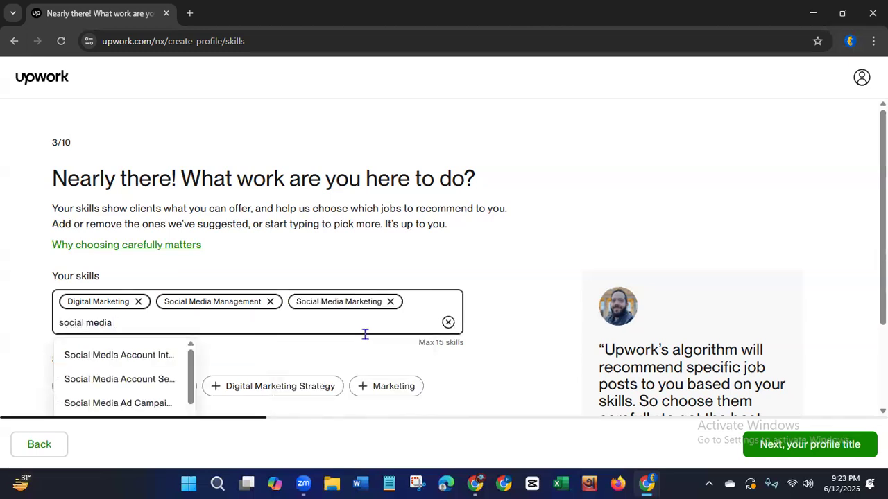
{"action": "type", "text": "ad"}
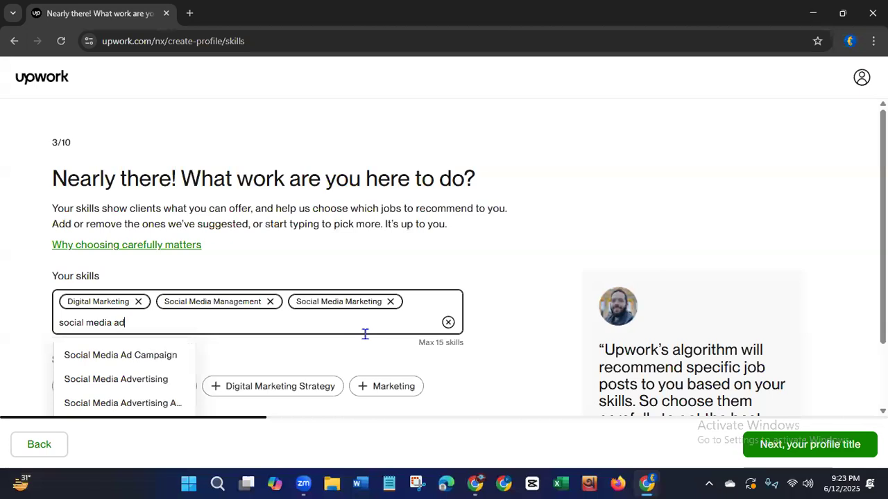
{"action": "left_click", "coordinate": [111, 380]}
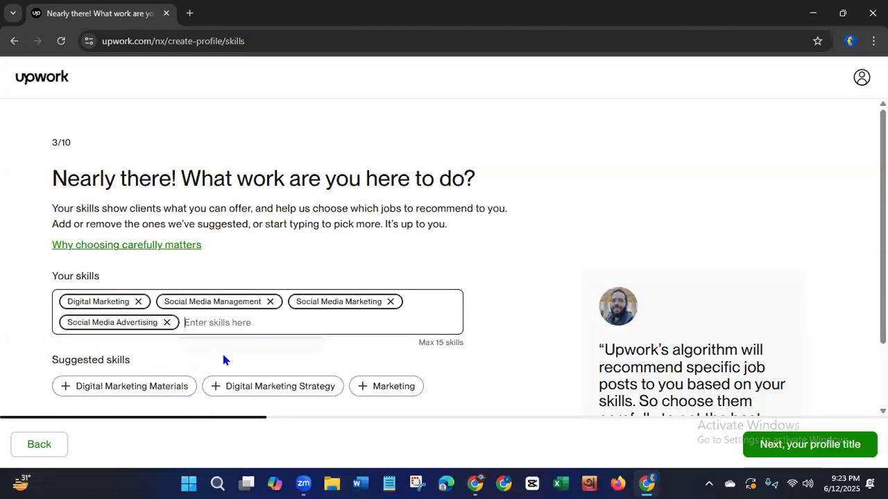
Search the skills for "linked" and add LinkedIn to the profile.
{"action": "type", "text": "soci"}
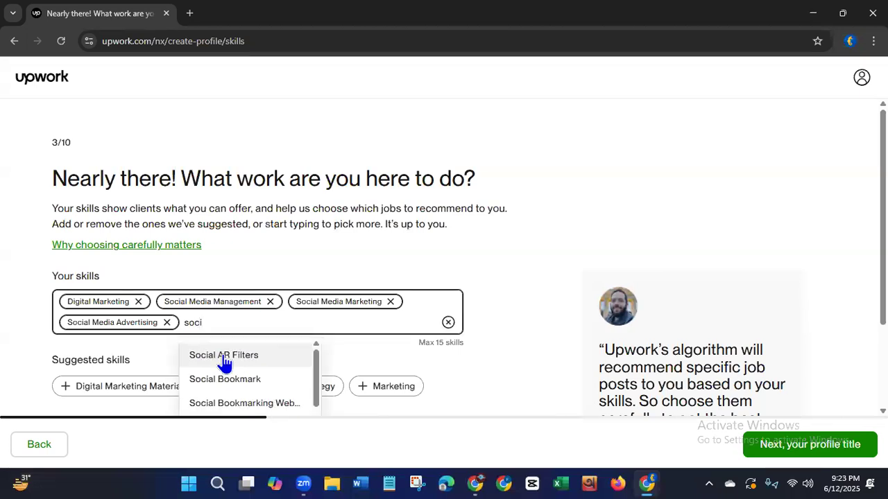
{"action": "key", "text": "BackSpace"}
{"action": "key", "text": "BackSpace"}
{"action": "key", "text": "BackSpace"}
{"action": "key", "text": "BackSpace"}
{"action": "type", "text": "li"}
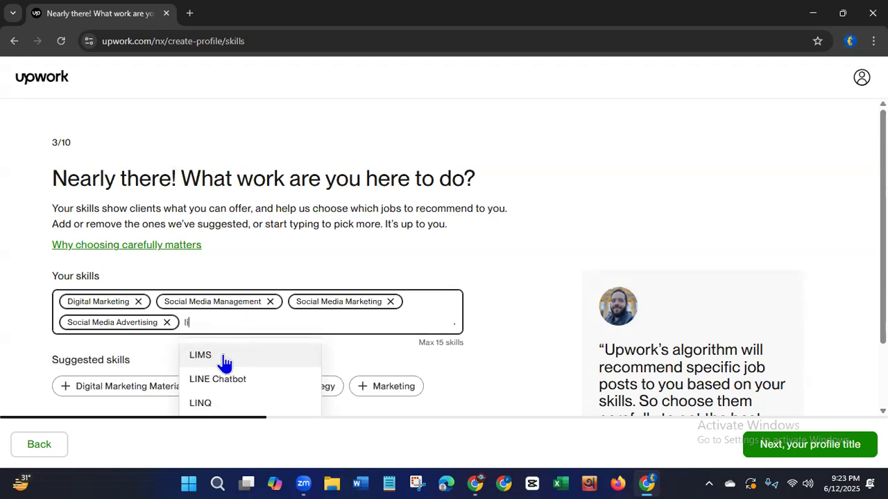
{"action": "type", "text": "nked"}
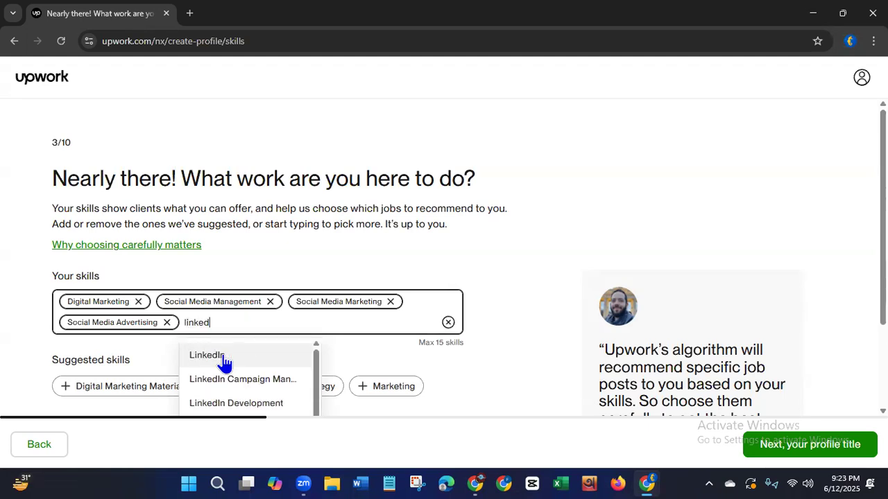
{"action": "left_click", "coordinate": [222, 357]}
Search the skills for "linkedIn" and add LinkedIn Profile Creation from the suggestions.
{"action": "type", "text": "l"}
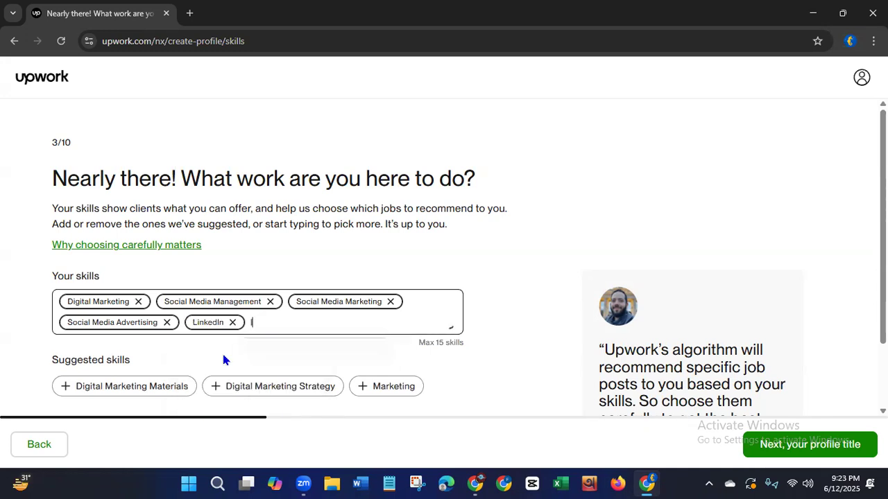
{"action": "type", "text": "inkedIn"}
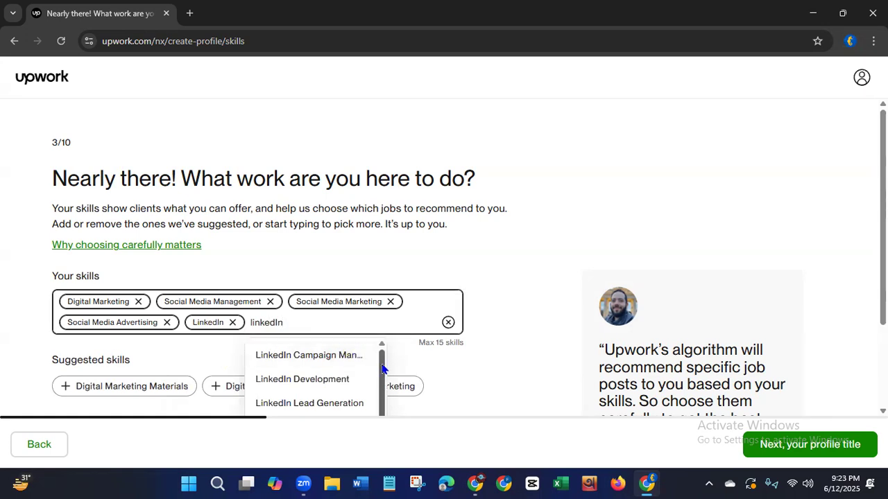
{"action": "left_click_drag", "start_coordinate": [382, 368], "coordinate": [384, 427]}
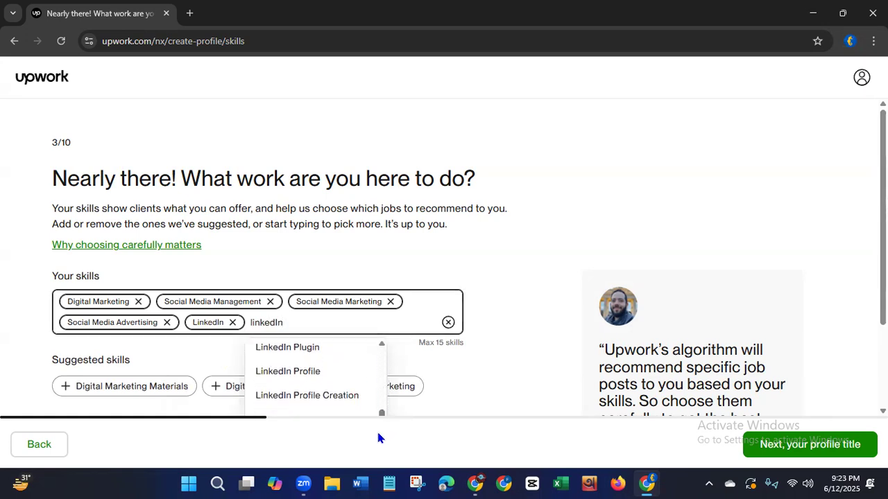
{"action": "left_click", "coordinate": [313, 399]}
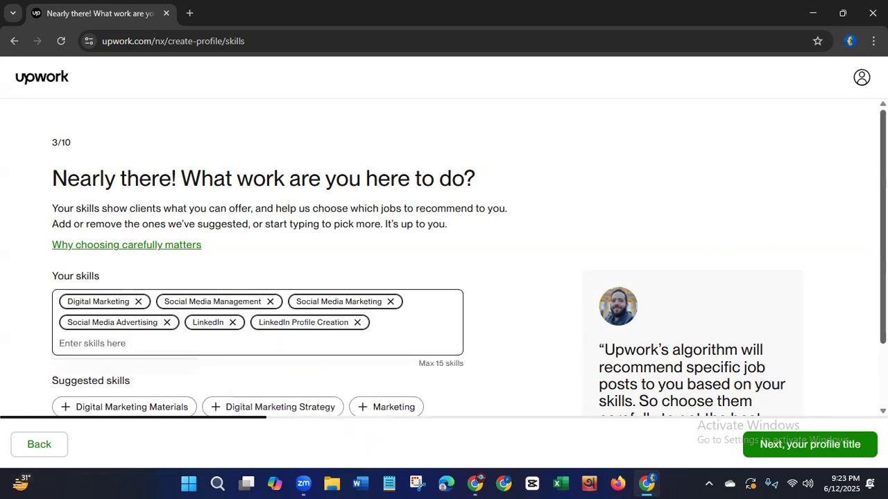
Search the skills for "linkedi" and add LinkedIn Lead Generation to the profile.
{"action": "scroll", "coordinate": [699, 257], "scroll_direction": "down", "scroll_amount": 2}
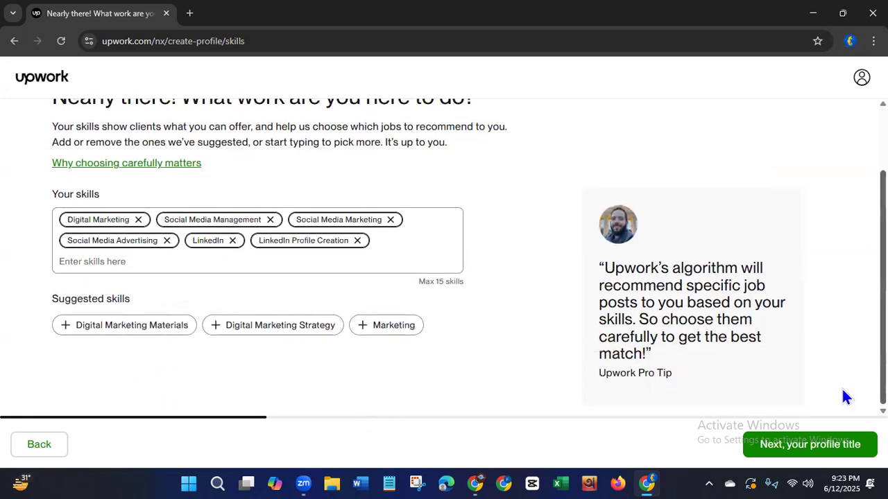
{"action": "left_click", "coordinate": [92, 263]}
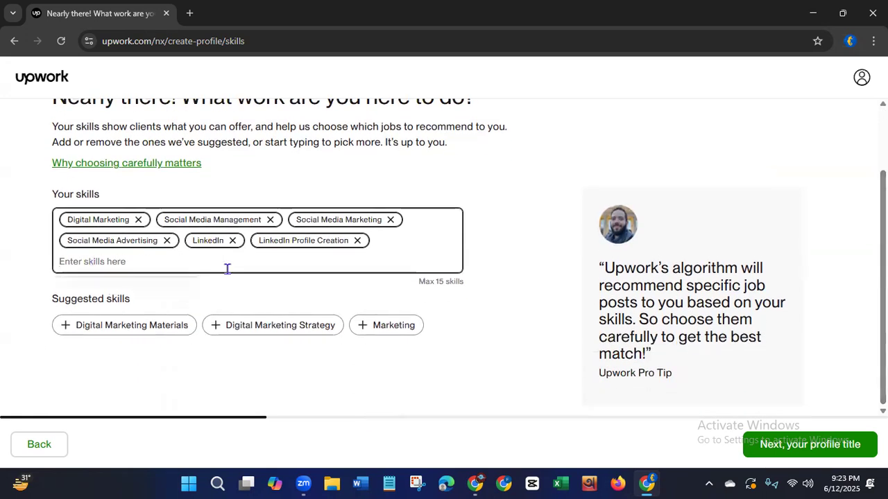
{"action": "type", "text": "linke"}
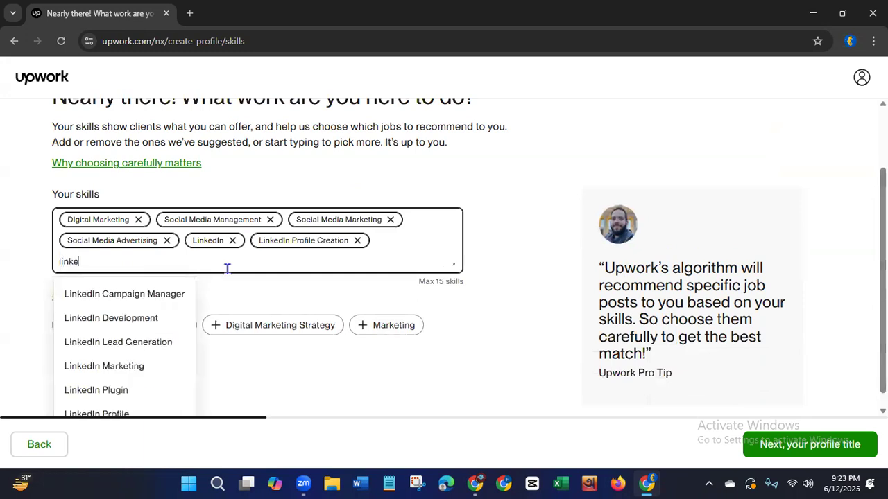
{"action": "type", "text": "di"}
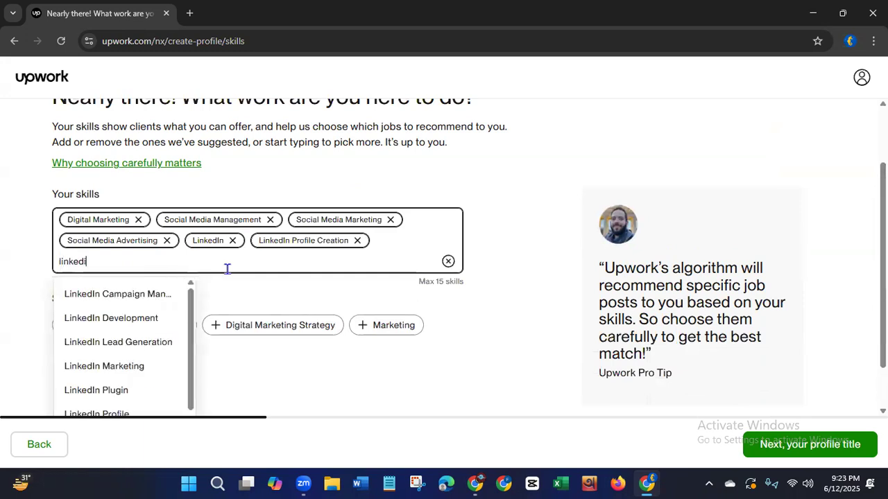
{"action": "left_click", "coordinate": [101, 347]}
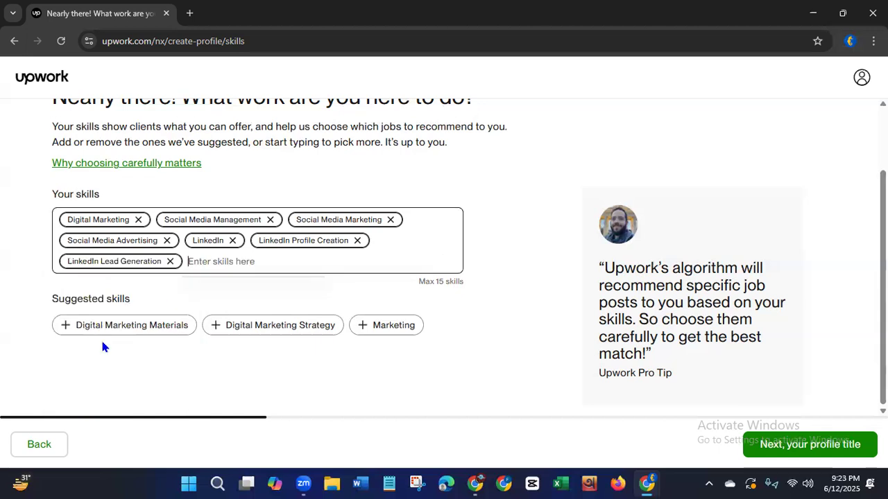
Search the skills for "facebook" and add Facebook Business Page and Facebook Ad Campaign to the profile.
{"action": "type", "text": "fac"}
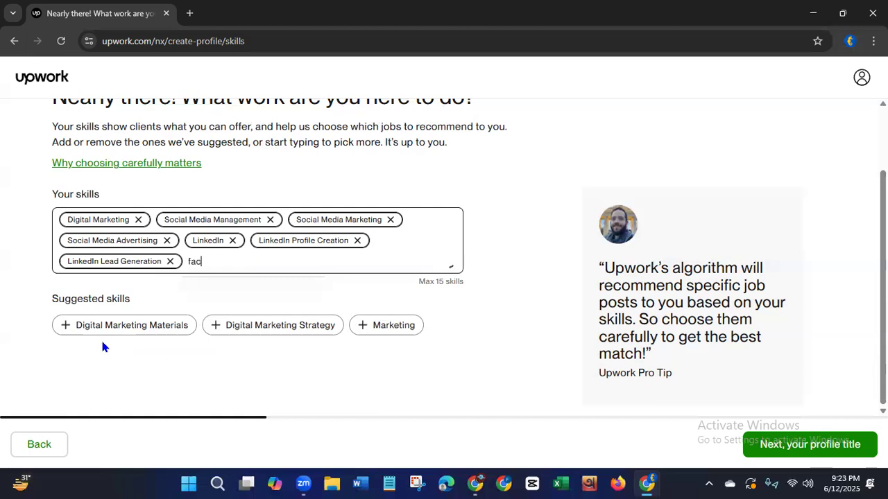
{"action": "type", "text": "ebook"}
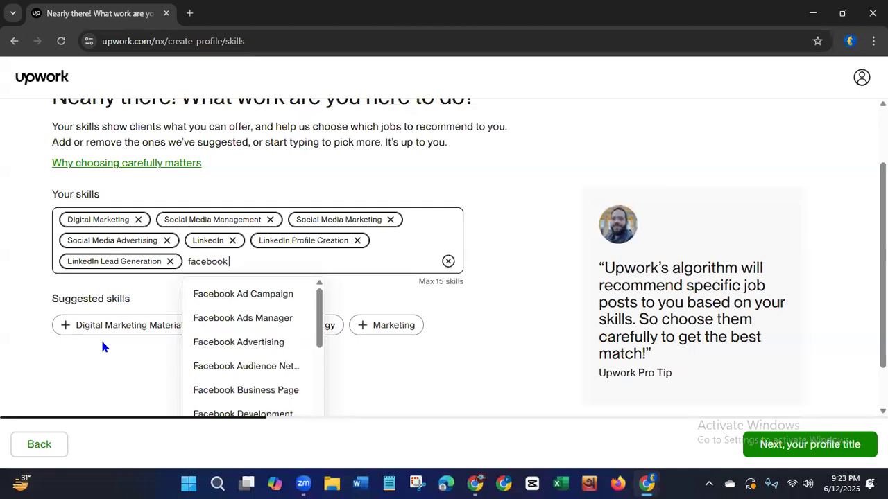
{"action": "left_click", "coordinate": [208, 393]}
{"action": "type", "text": "f"}
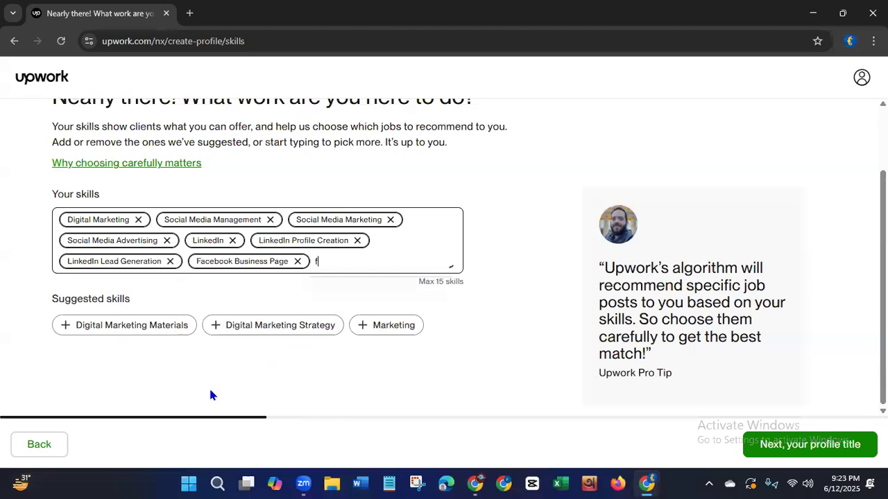
{"action": "type", "text": "acebook"}
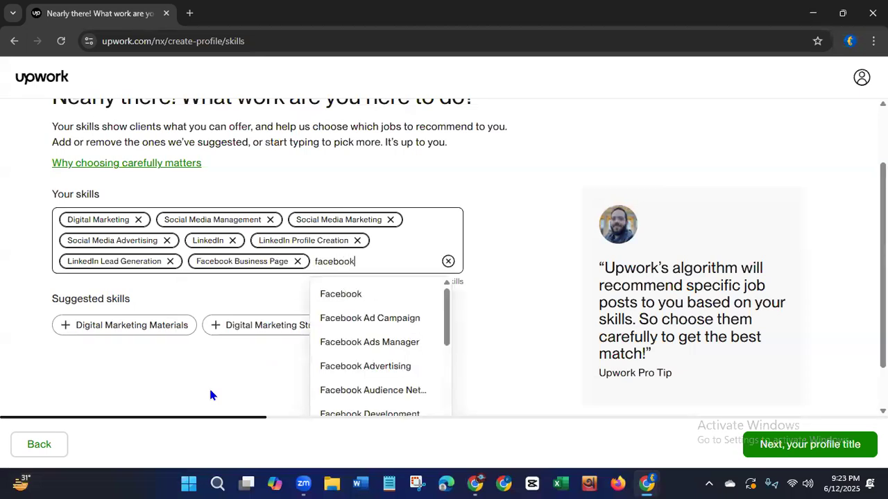
{"action": "left_click", "coordinate": [366, 318]}
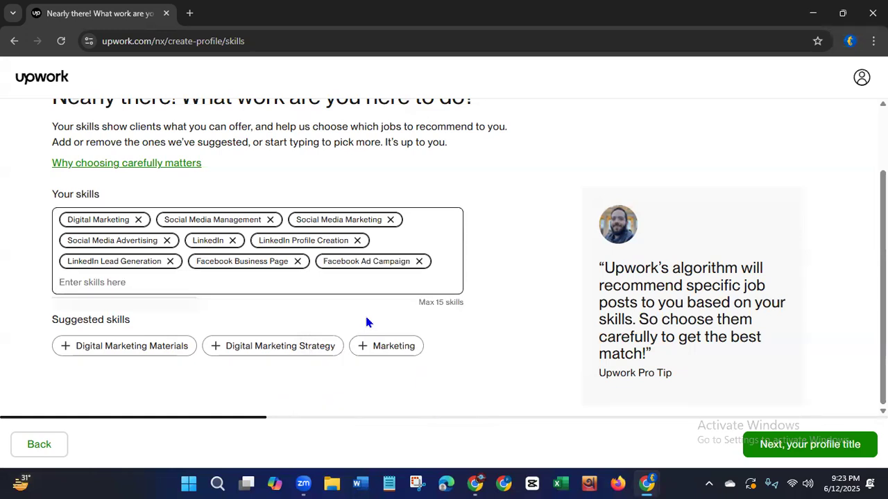
Search for and add the skills Pinterest and YouTube to the profile.
{"action": "type", "text": "pint"}
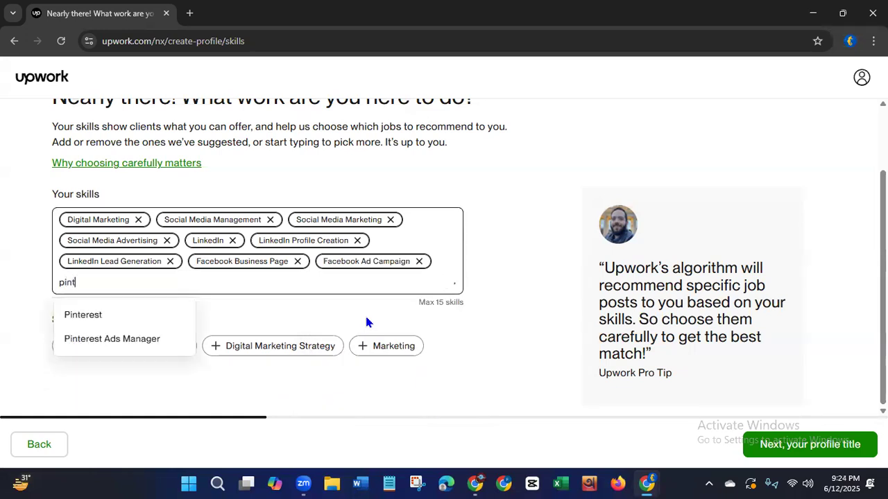
{"action": "type", "text": "erest"}
{"action": "left_click", "coordinate": [92, 321]}
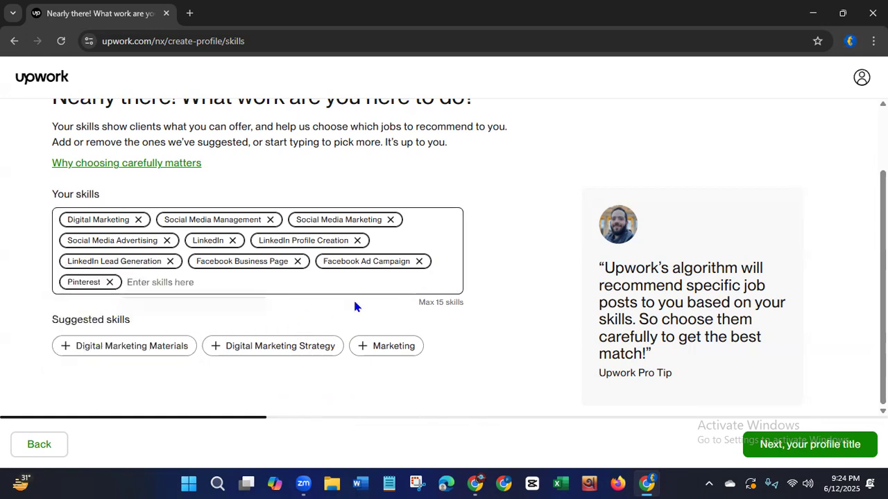
{"action": "type", "text": "YouTube"}
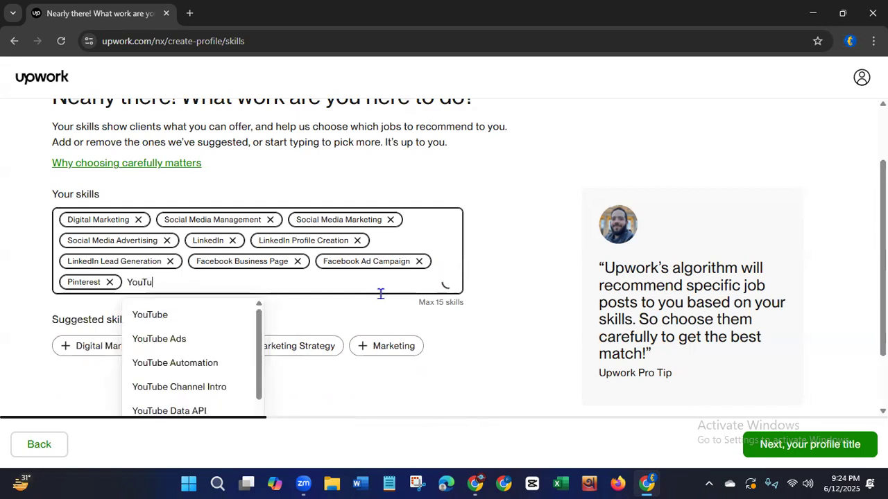
{"action": "left_click", "coordinate": [173, 313]}
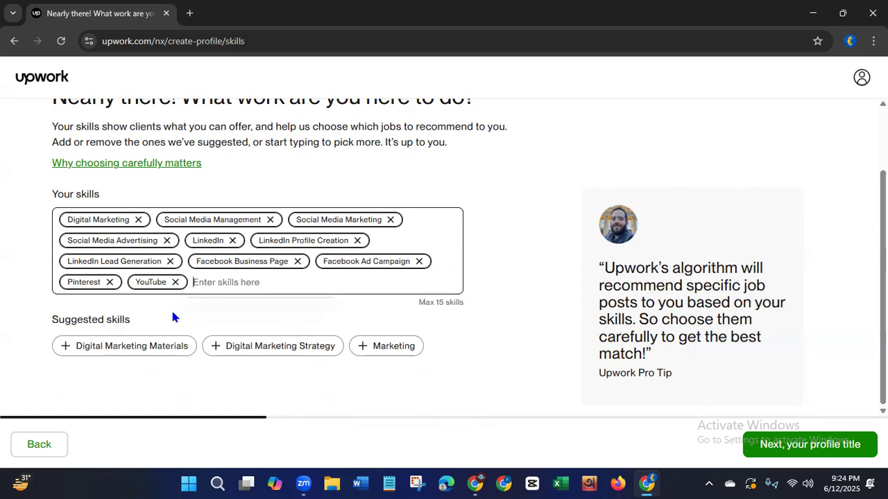
Search for and add the skills Twitter/X and Quora to the profile.
{"action": "type", "text": "Twitt"}
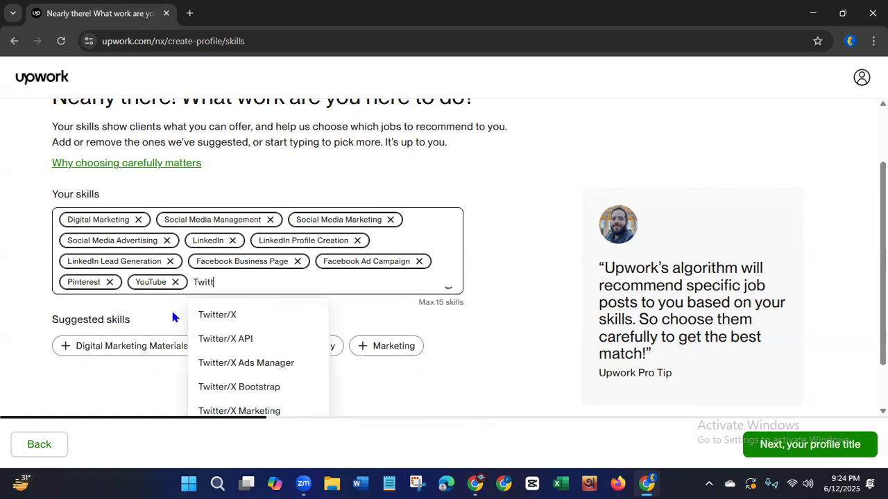
{"action": "left_click", "coordinate": [225, 316]}
{"action": "type", "text": "Quora"}
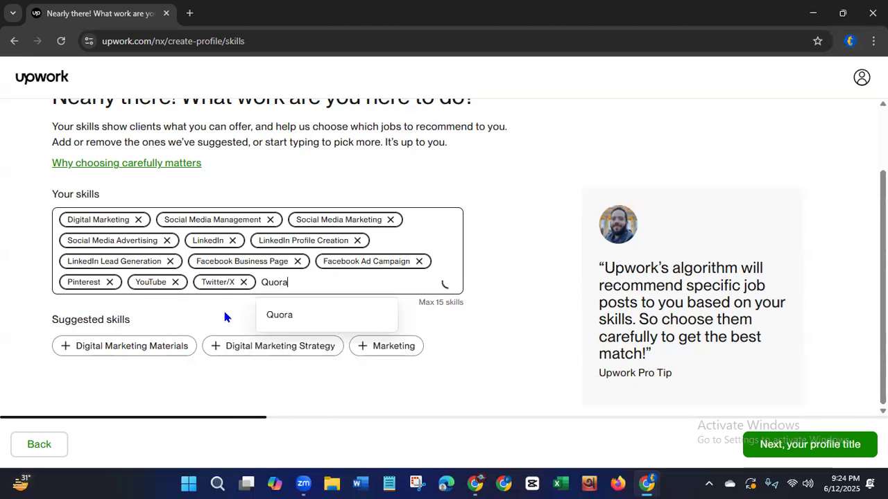
{"action": "left_click", "coordinate": [276, 317]}
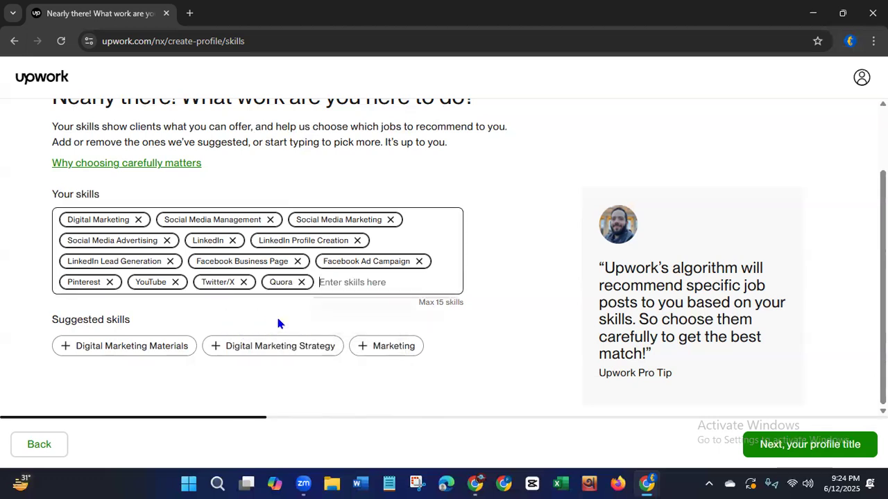
Search the skills for "data en" and "lead", adding Data Entry and Lead Generation to the profile.
{"action": "type", "text": "data"}
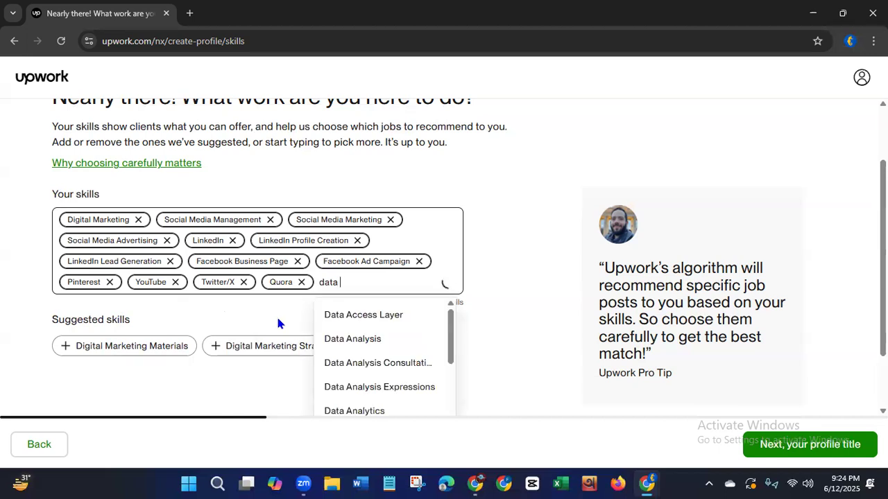
{"action": "type", "text": " en"}
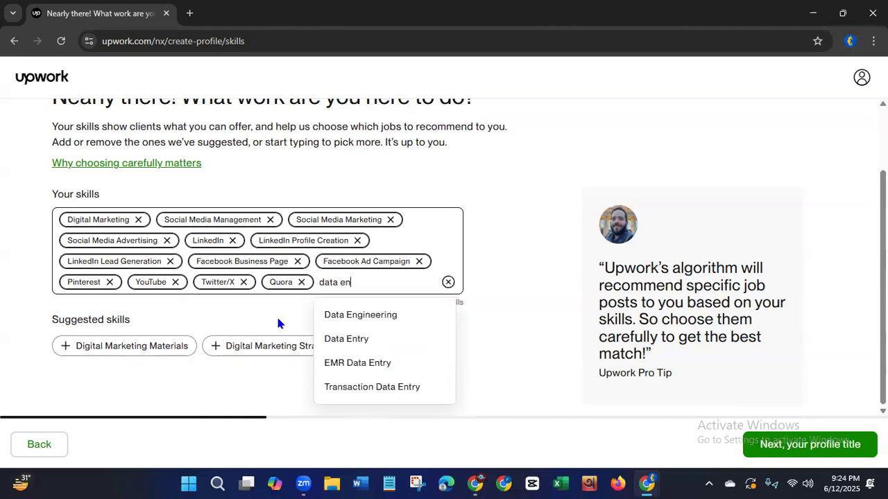
{"action": "left_click", "coordinate": [328, 339]}
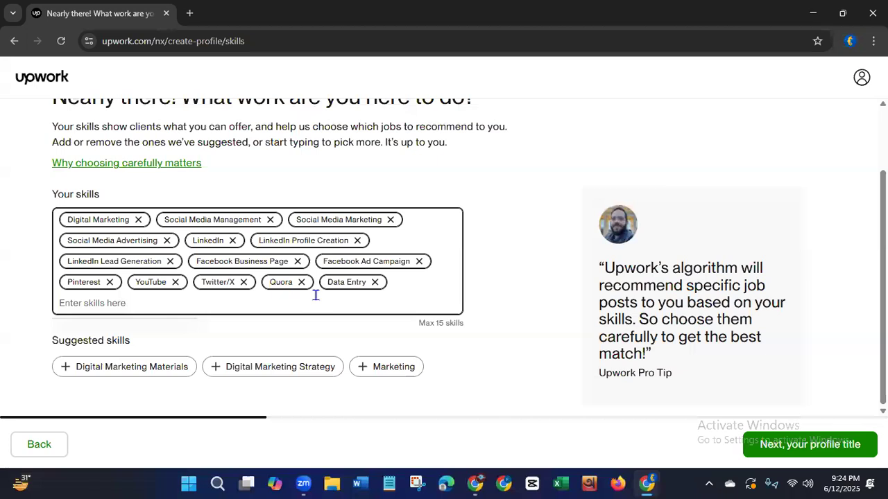
{"action": "type", "text": "lead"}
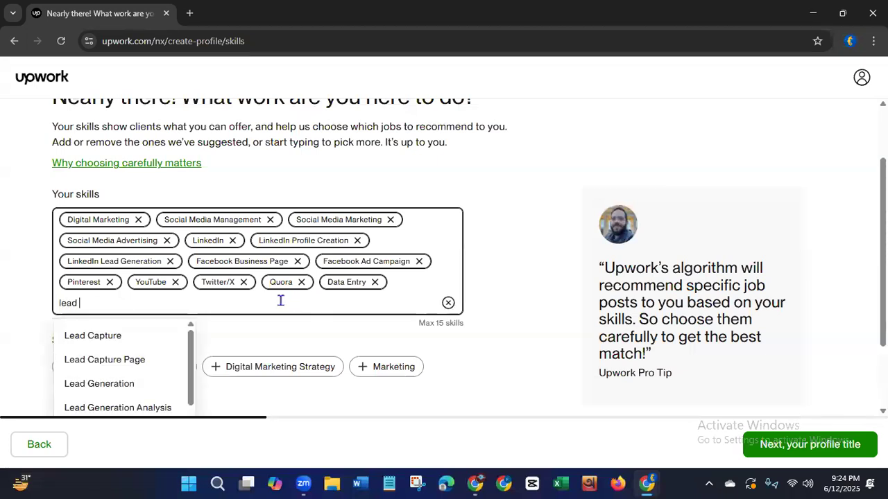
{"action": "left_click", "coordinate": [124, 386]}
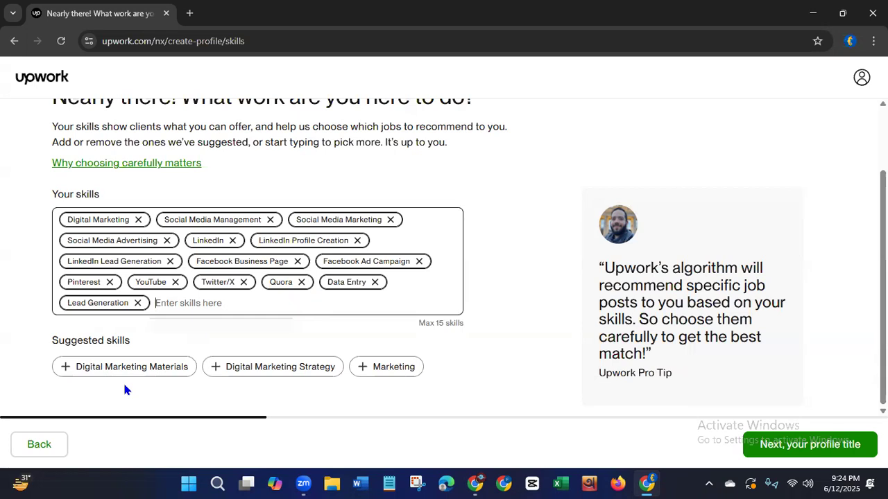
Proceed to the profile title, enter Digital Marketing as the professional role and continue to the work experience stage.
{"action": "left_click", "coordinate": [786, 441]}
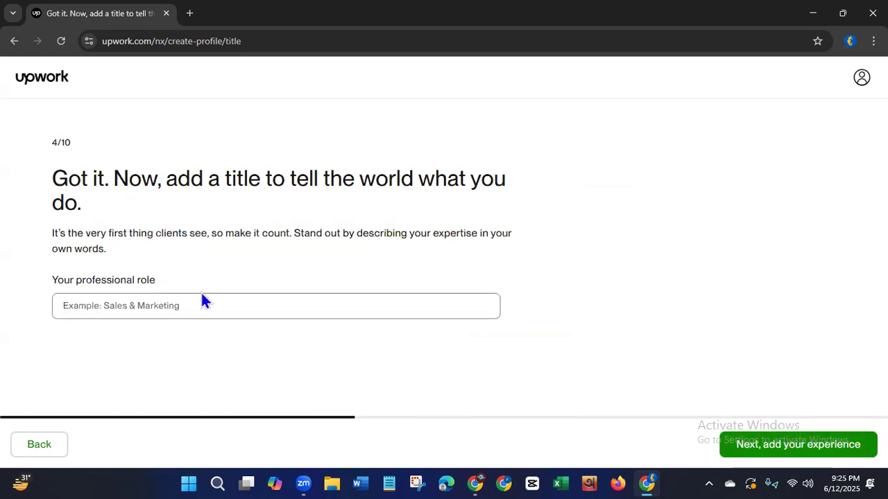
{"action": "left_click", "coordinate": [166, 303]}
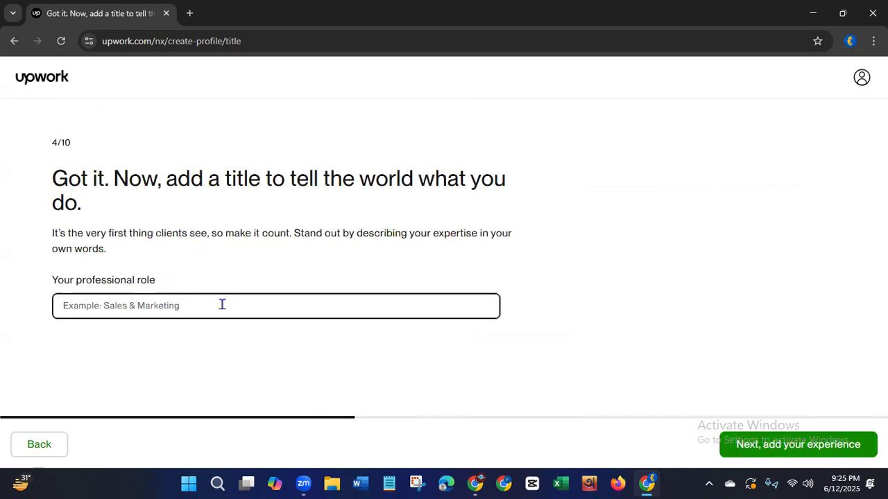
{"action": "type", "text": "Di"}
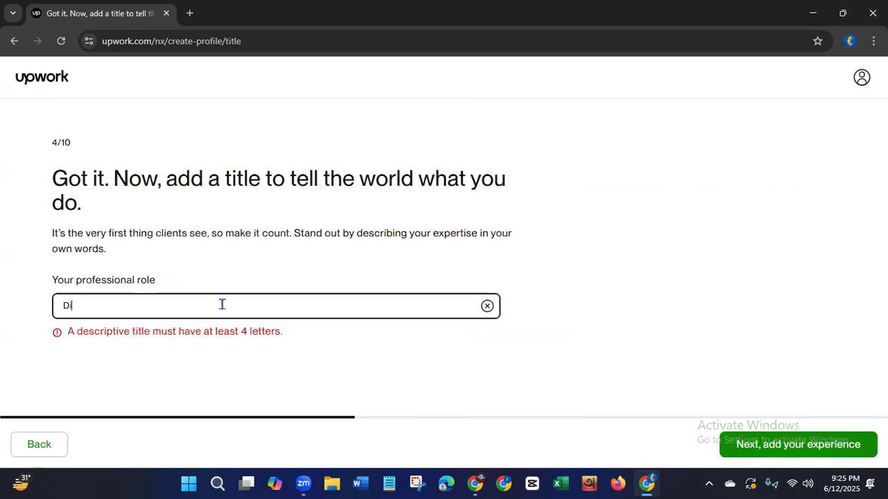
{"action": "type", "text": "gital "}
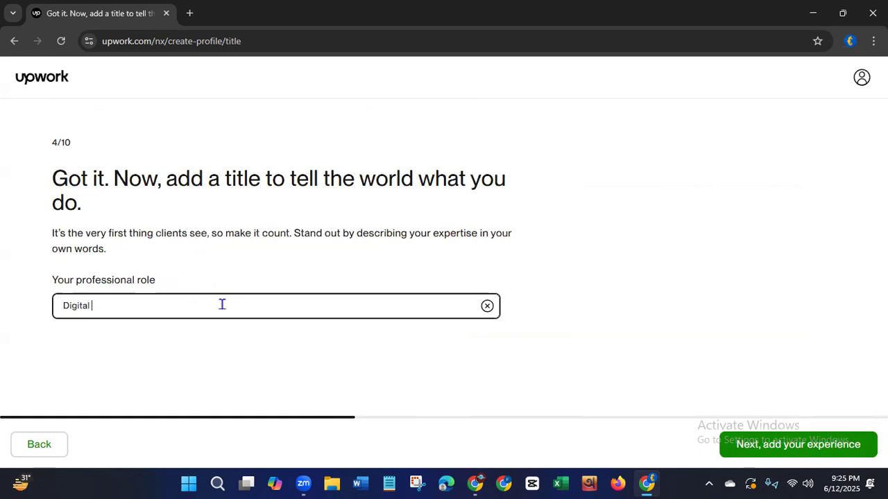
{"action": "type", "text": "Marketing"}
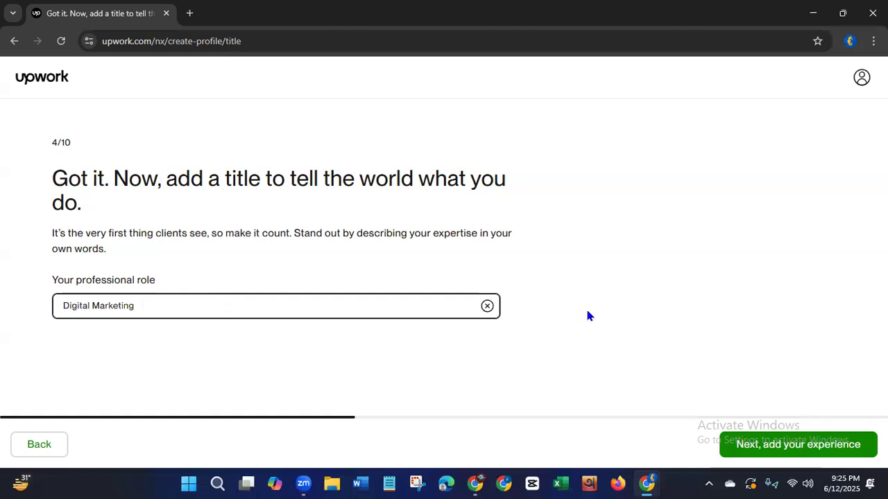
{"action": "left_click", "coordinate": [759, 451]}
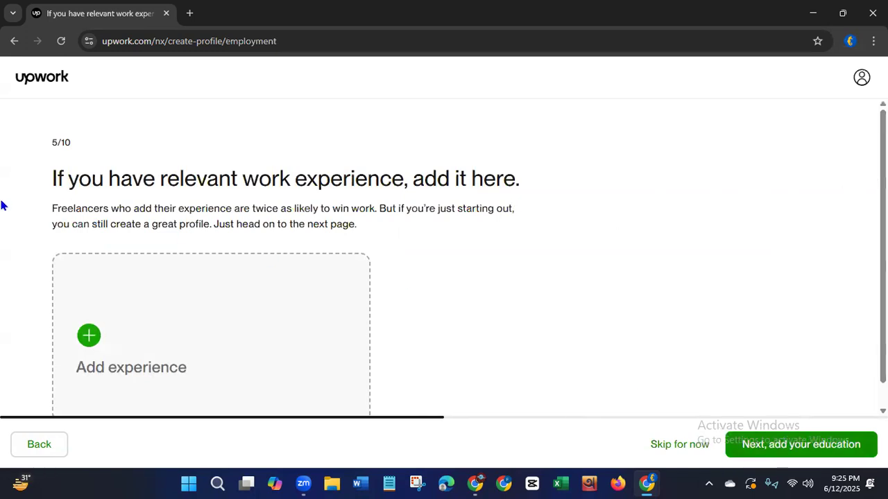
{"action": "left_click_drag", "start_coordinate": [161, 179], "coordinate": [531, 189]}
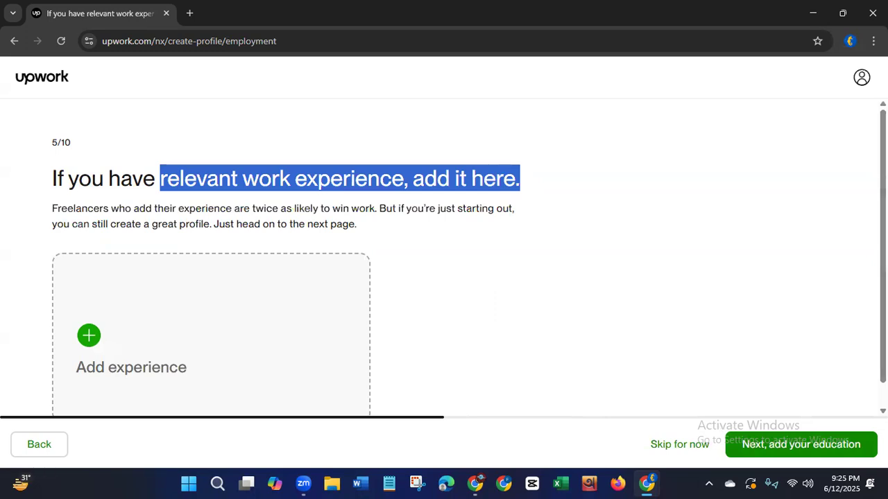
{"action": "scroll", "coordinate": [832, 258], "scroll_direction": "down", "scroll_amount": 1}
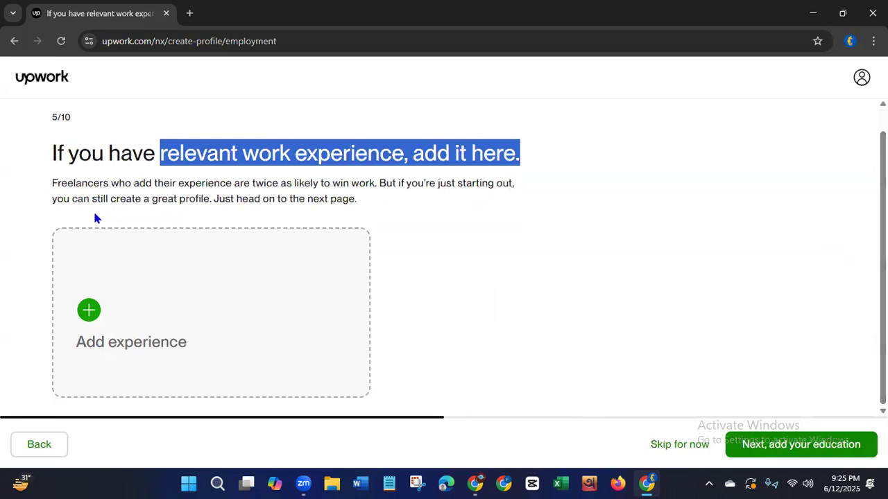
{"action": "left_click_drag", "start_coordinate": [52, 182], "coordinate": [379, 197]}
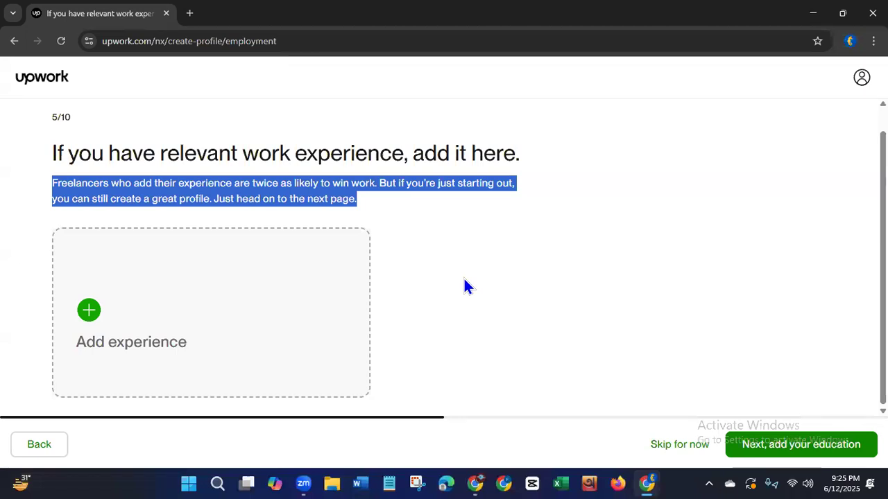
{"action": "left_click", "coordinate": [395, 229]}
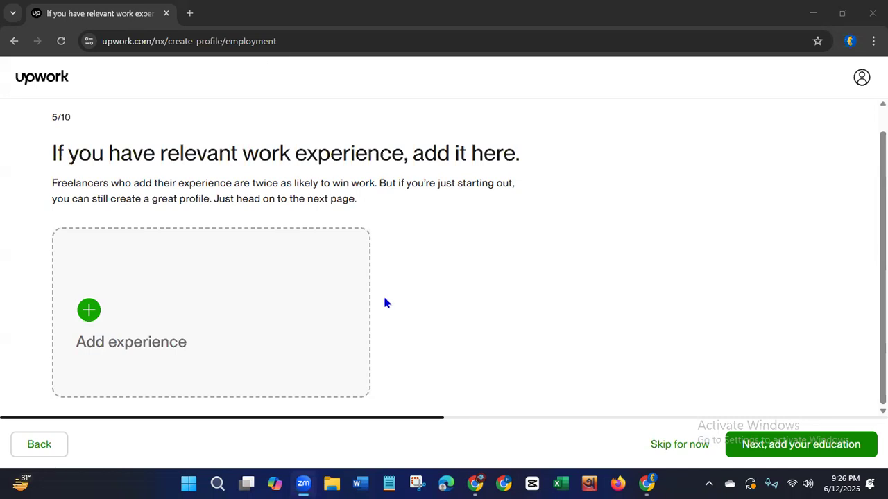
Start a work experience entry with the title Social Media Manager and the company Grameen Phone.
{"action": "left_click", "coordinate": [88, 311]}
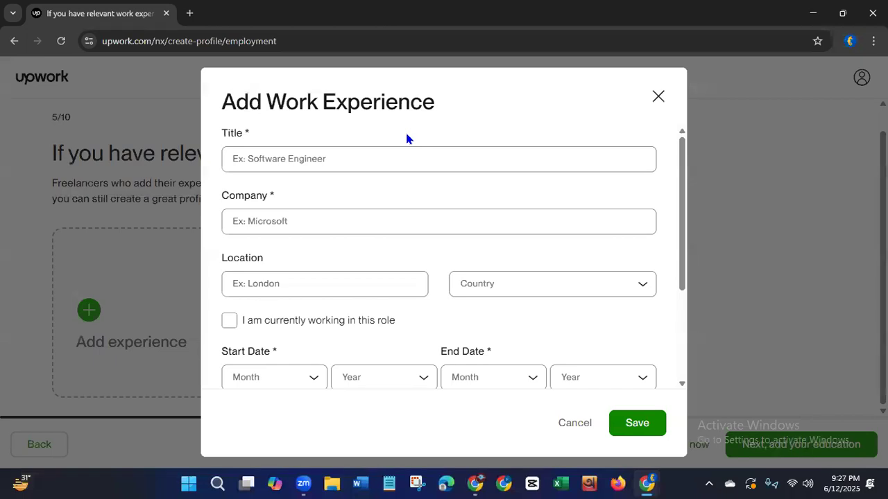
{"action": "left_click", "coordinate": [397, 159]}
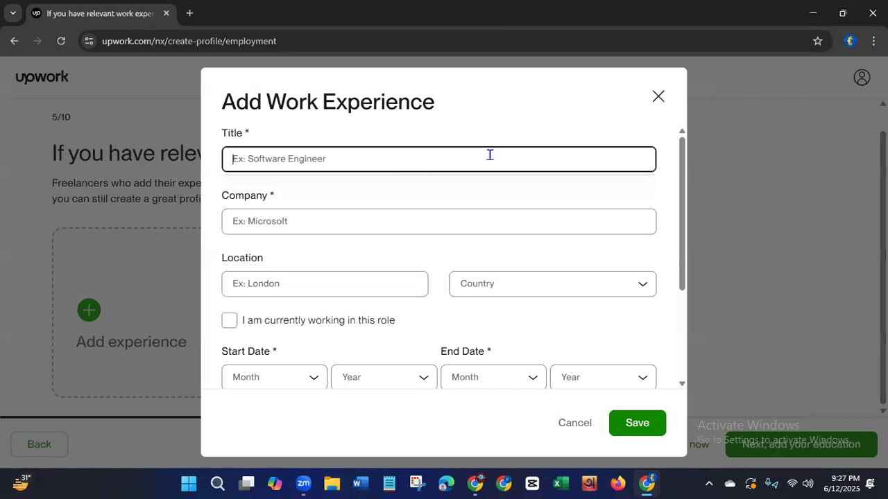
{"action": "type", "text": "Soc"}
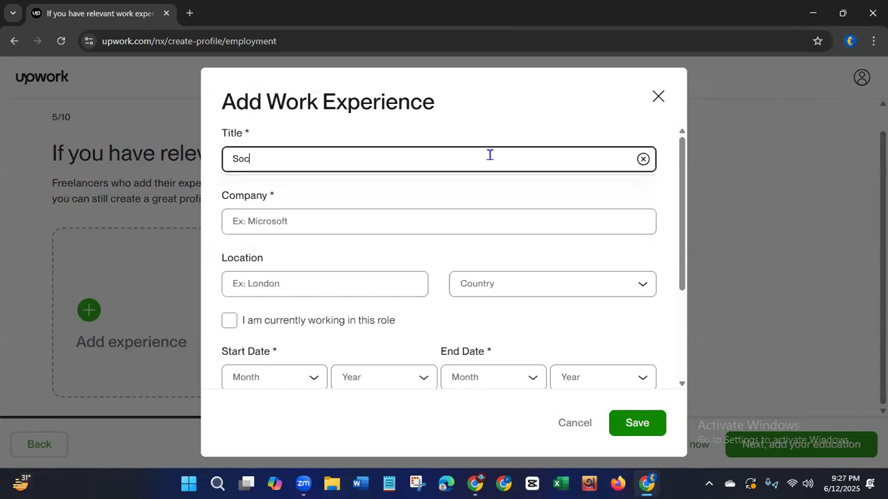
{"action": "type", "text": "ial Media Ma"}
{"action": "type", "text": "nager"}
{"action": "left_click", "coordinate": [425, 222]}
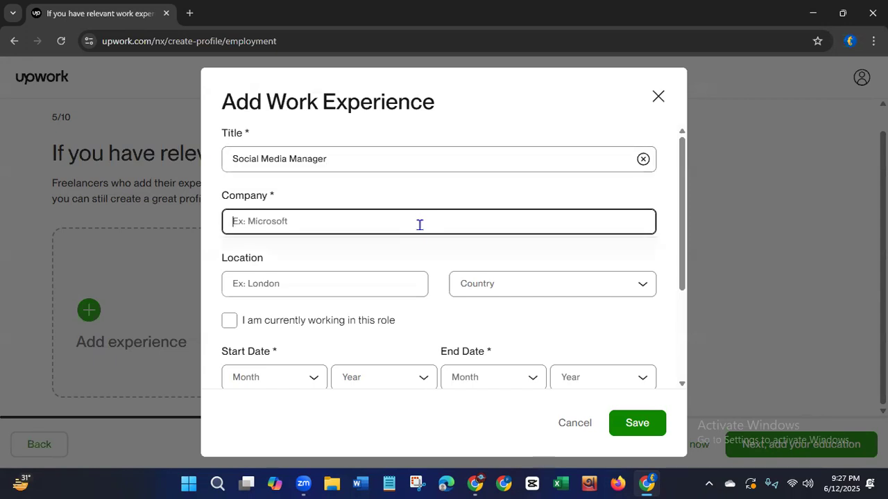
{"action": "type", "text": "Grameen Phone"}
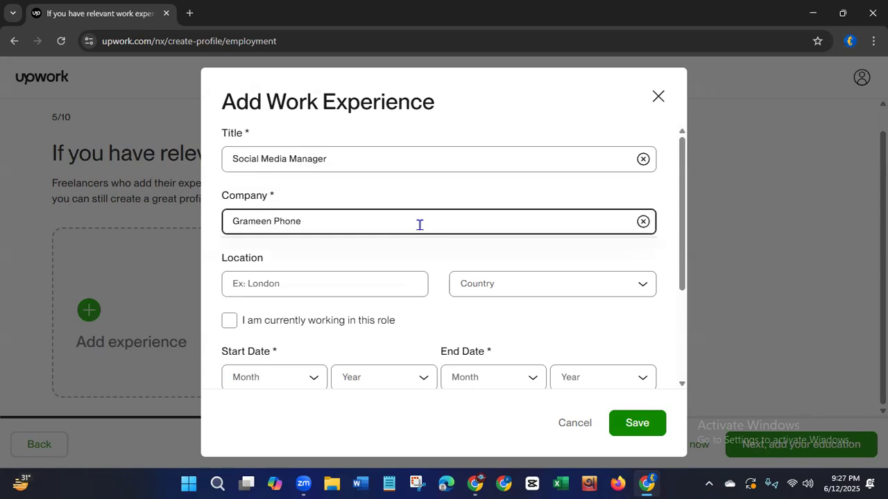
Set the location of the Grameen Phone experience to Dhaka, Bangladesh.
{"action": "left_click", "coordinate": [358, 288]}
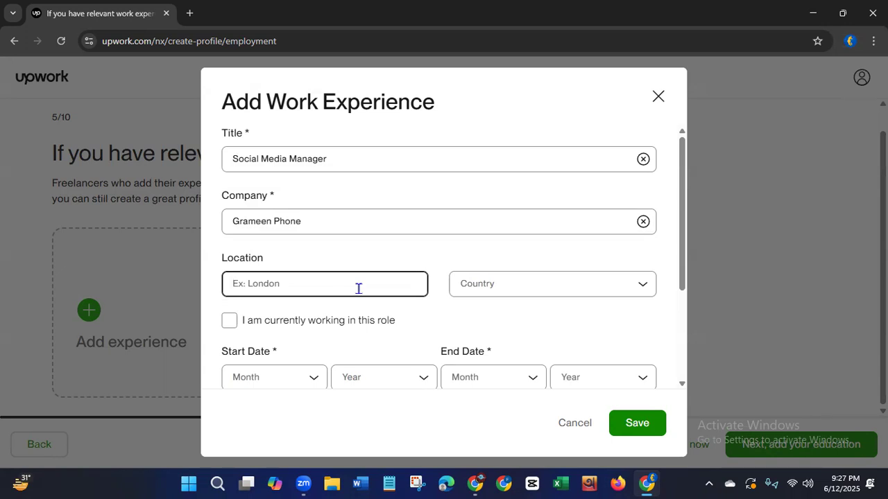
{"action": "type", "text": "Dhaka"}
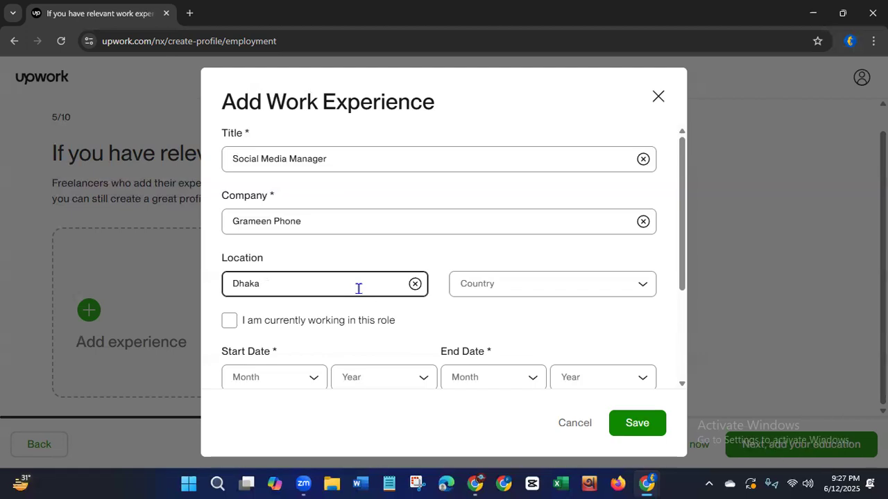
{"action": "left_click", "coordinate": [521, 283]}
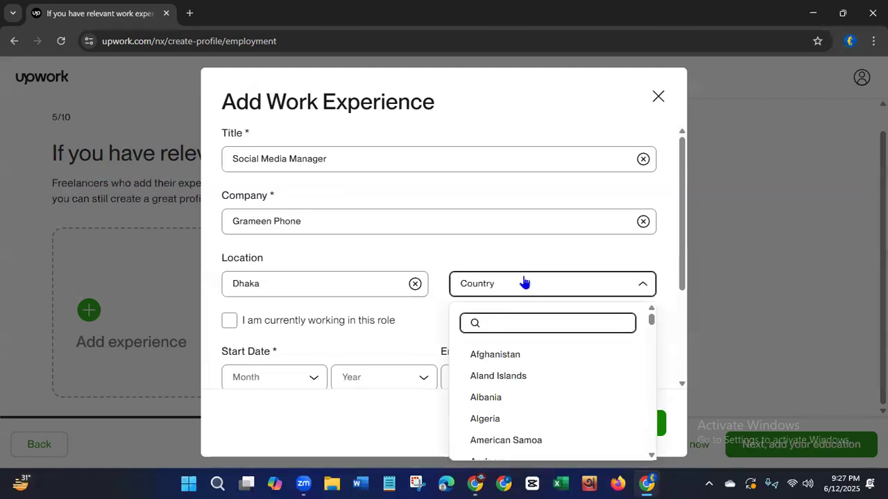
{"action": "type", "text": "ba"}
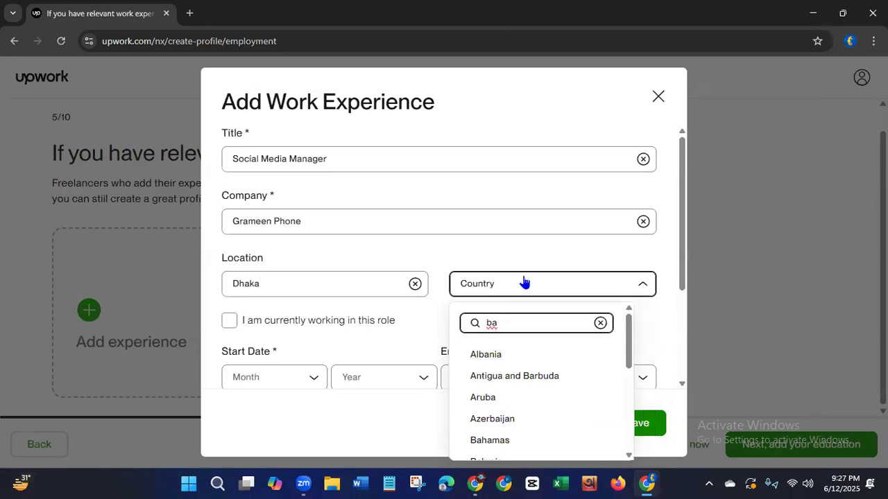
{"action": "type", "text": "n"}
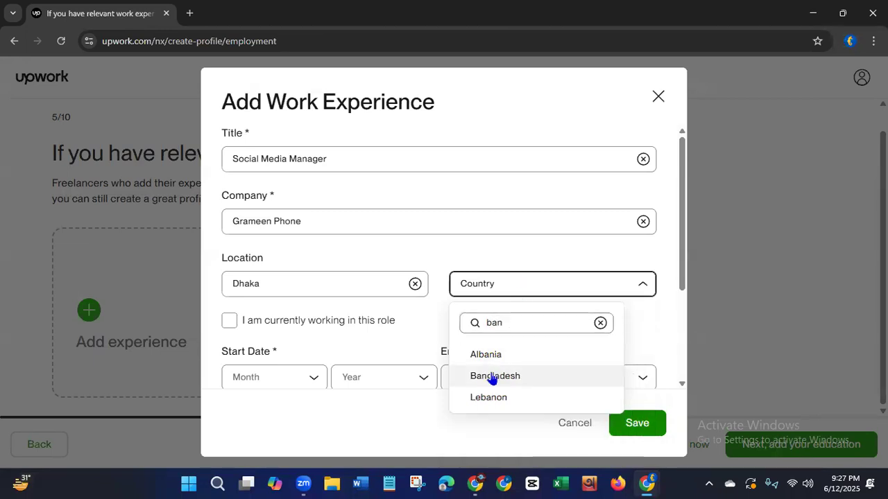
{"action": "left_click", "coordinate": [492, 378]}
Set the start date to January 2022 and the end date to March 2022, and save the work experience.
{"action": "left_click_drag", "start_coordinate": [680, 247], "coordinate": [662, 349]}
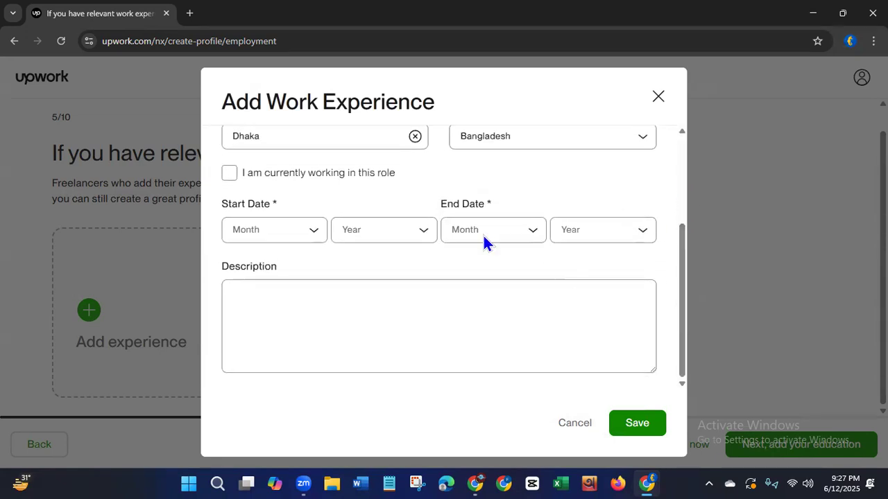
{"action": "left_click", "coordinate": [311, 234]}
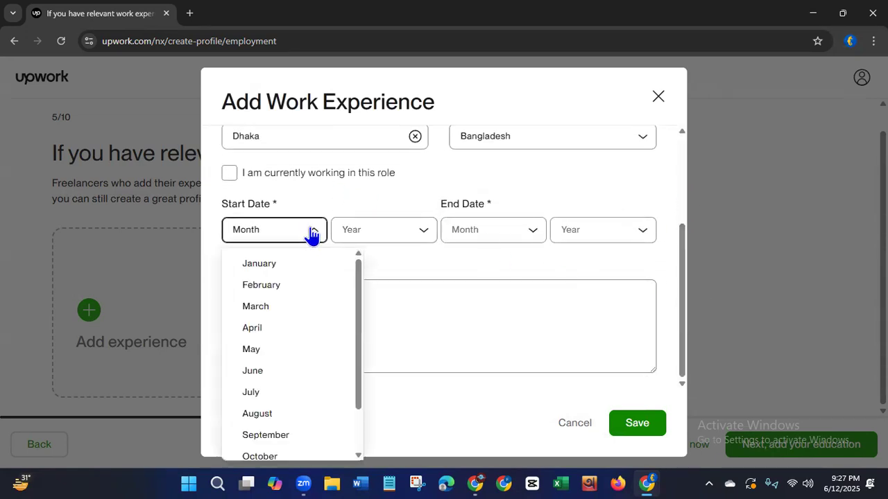
{"action": "left_click", "coordinate": [276, 265]}
{"action": "left_click", "coordinate": [375, 240]}
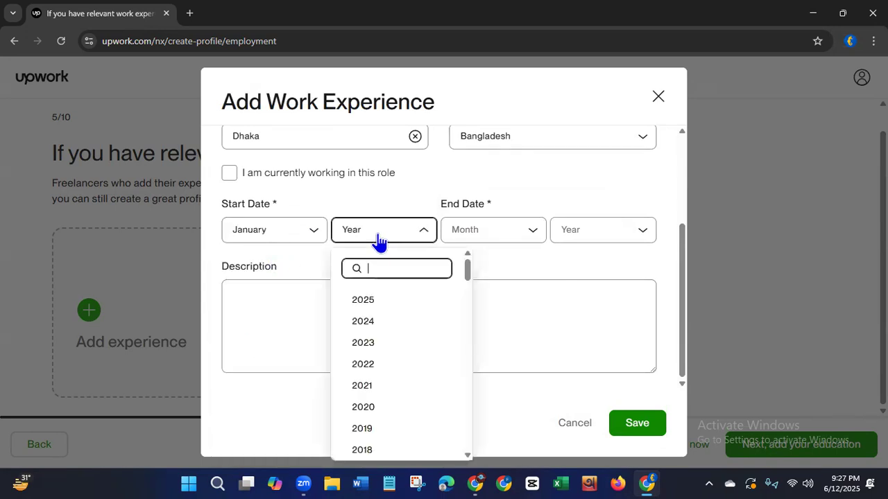
{"action": "left_click", "coordinate": [365, 369]}
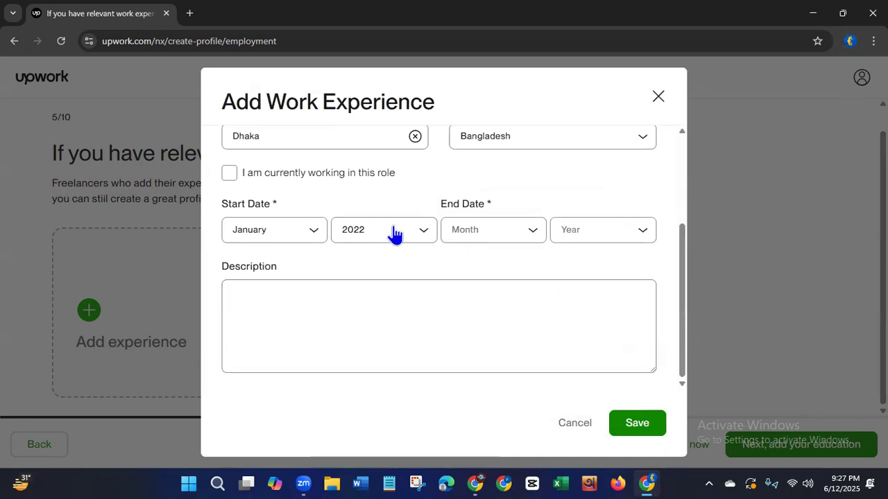
{"action": "left_click", "coordinate": [502, 236]}
{"action": "left_click", "coordinate": [481, 306]}
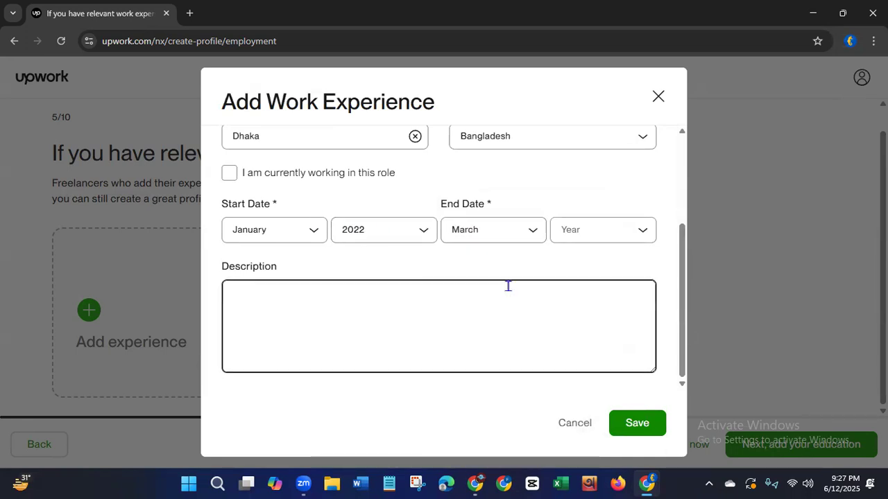
{"action": "left_click", "coordinate": [626, 235]}
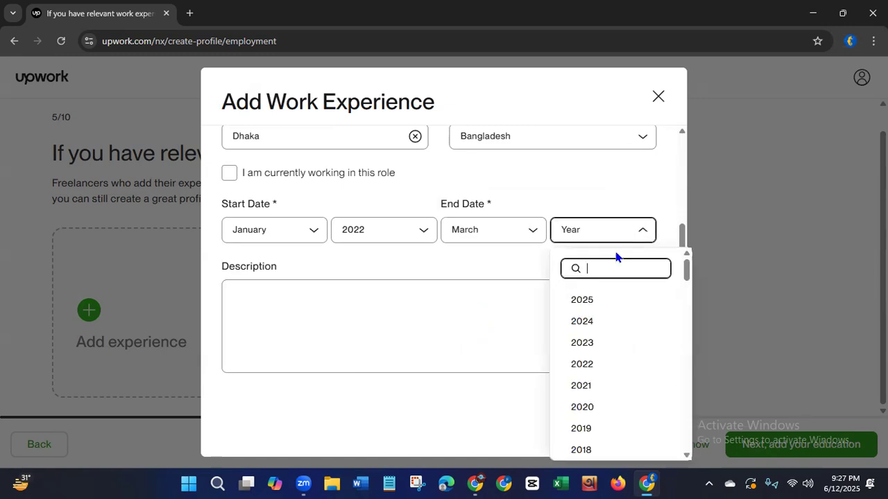
{"action": "left_click", "coordinate": [580, 365]}
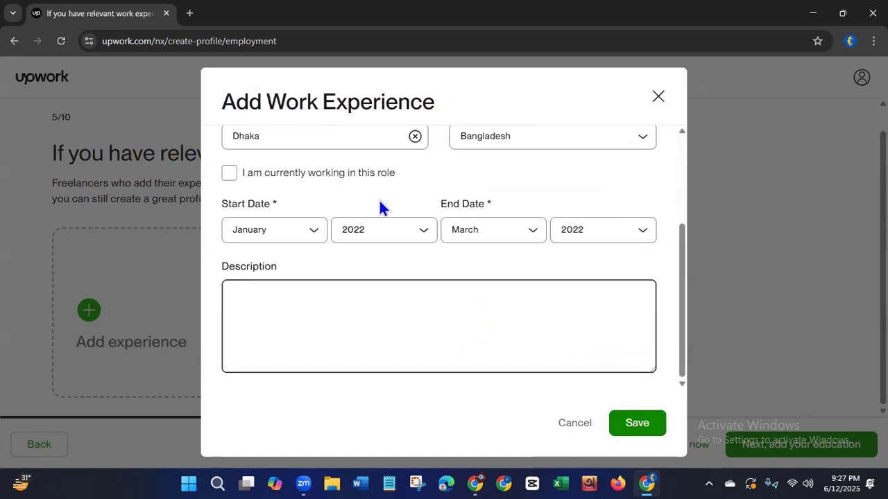
{"action": "left_click", "coordinate": [637, 424]}
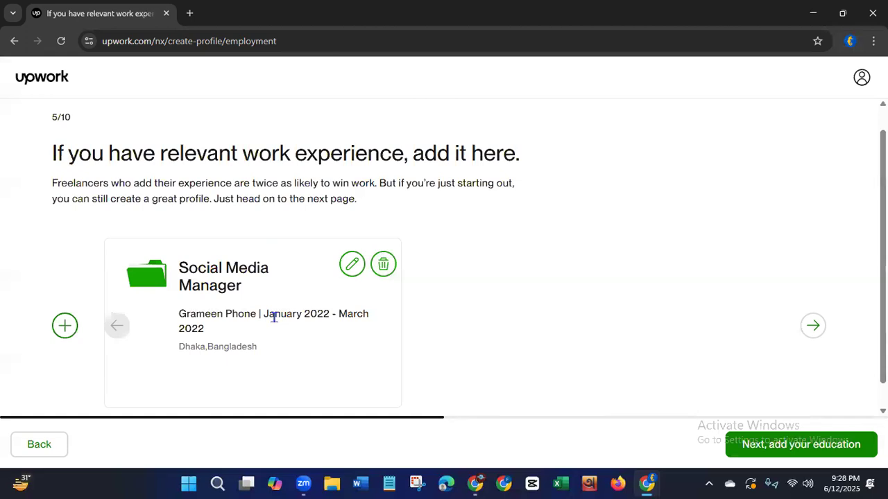
Start a second work experience entry with the title Social Media Marketing Manager.
{"action": "left_click", "coordinate": [66, 326]}
{"action": "left_click", "coordinate": [321, 162]}
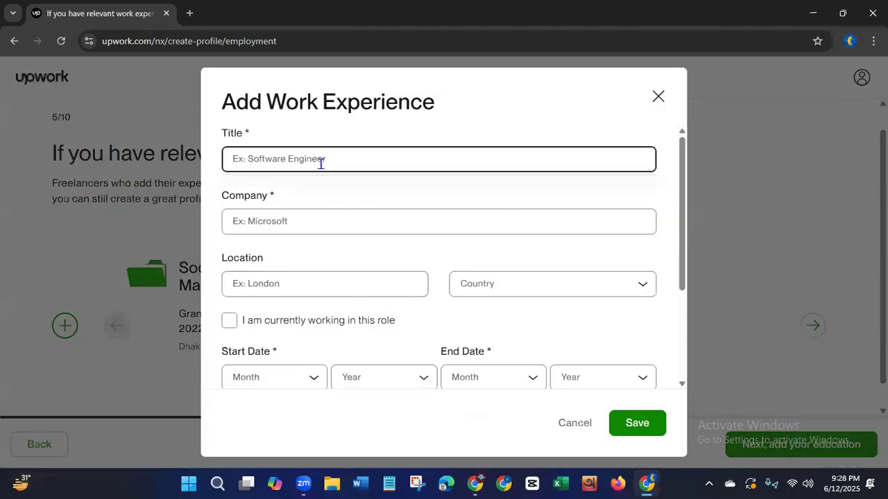
{"action": "type", "text": "Social Me"}
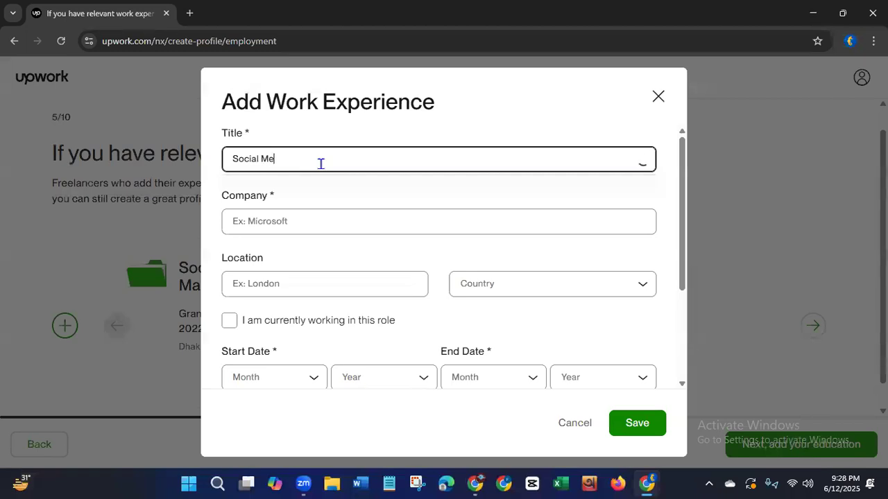
{"action": "type", "text": "dia marketing Manager"}
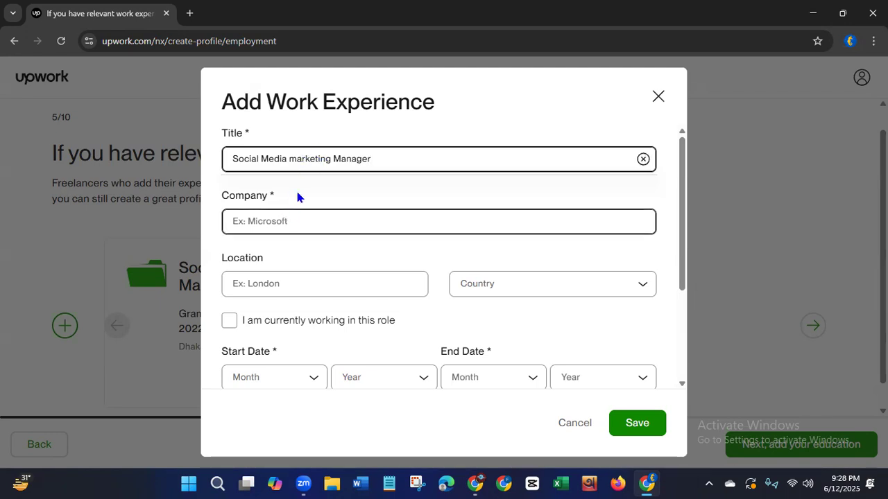
{"action": "left_click", "coordinate": [297, 158]}
{"action": "key", "text": "BackSpace"}
{"action": "type", "text": "M"}
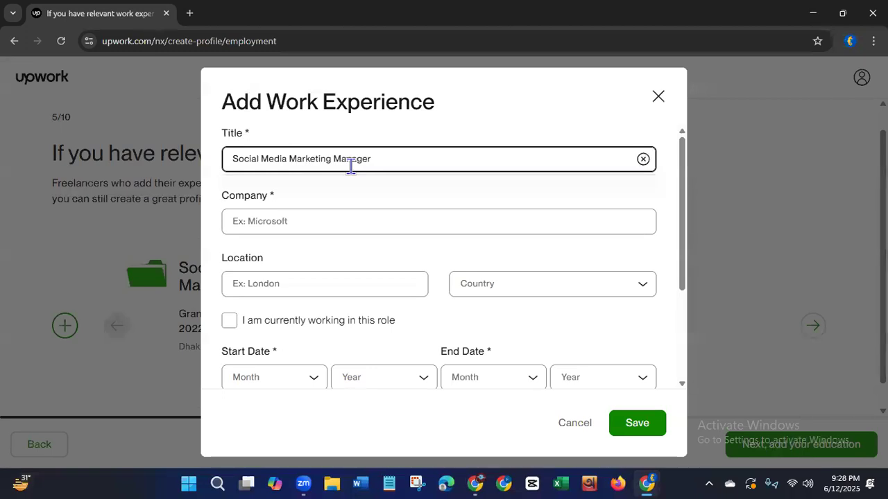
Set the company of the second work experience to Airtel and its location to Dhaka, Bangladesh.
{"action": "left_click", "coordinate": [308, 219]}
{"action": "type", "text": "Airtel"}
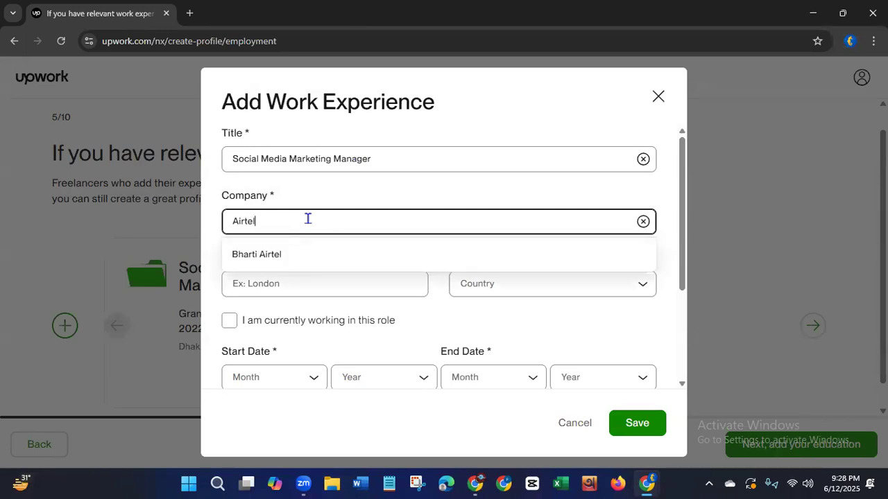
{"action": "left_click", "coordinate": [280, 282]}
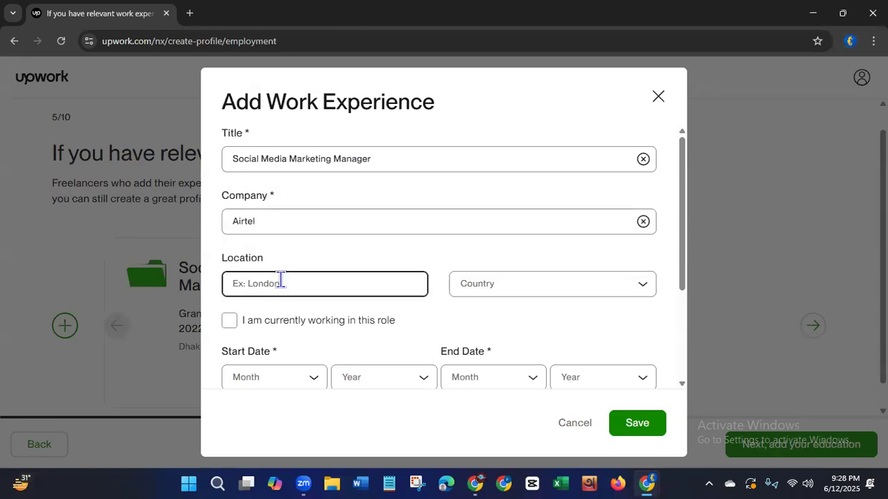
{"action": "type", "text": "Dhaka"}
{"action": "left_click", "coordinate": [479, 287]}
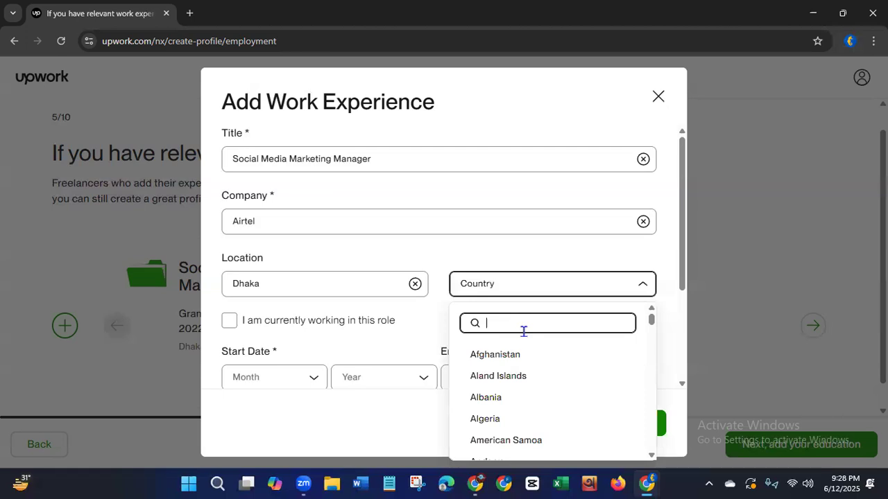
{"action": "type", "text": "ban"}
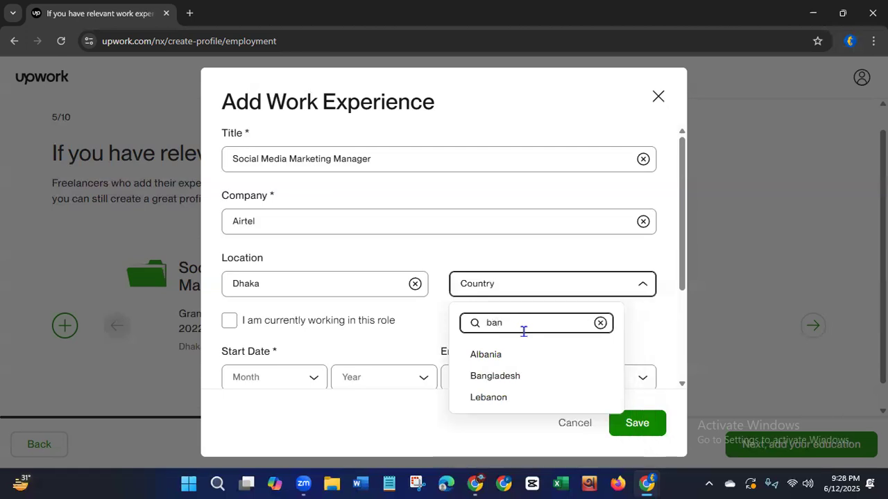
{"action": "type", "text": "g"}
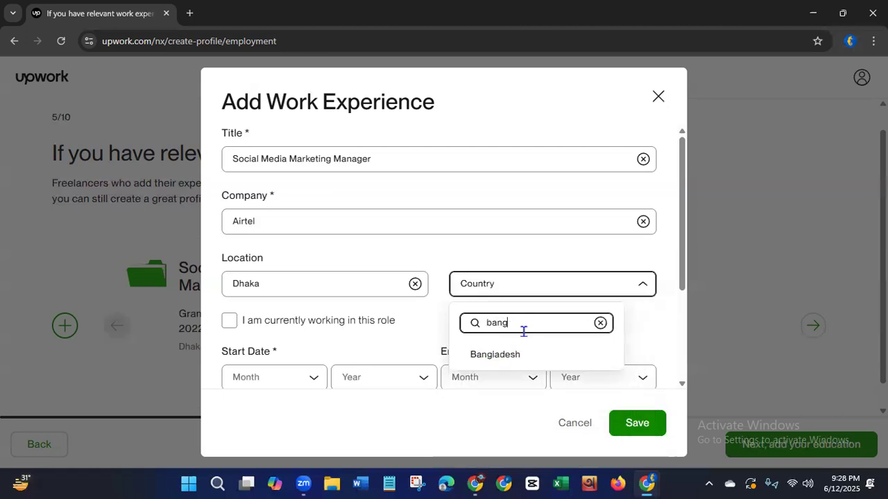
{"action": "left_click", "coordinate": [510, 352]}
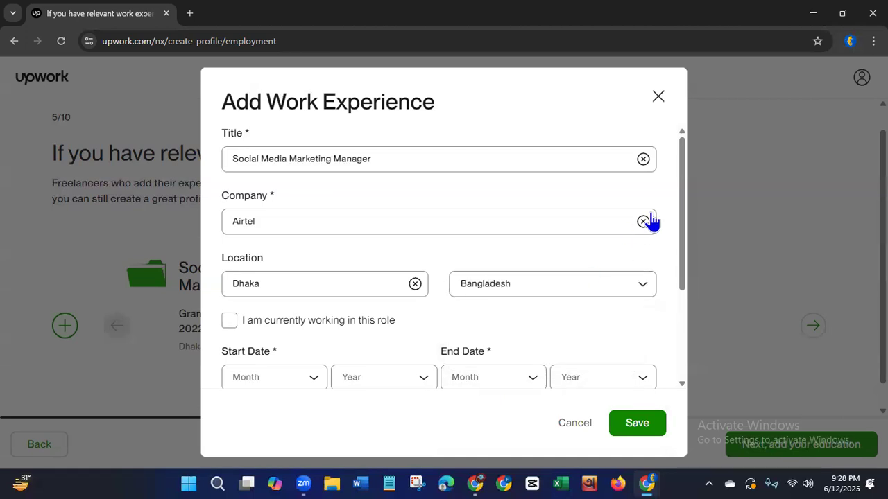
Date the Airtel experience from June 2022 to December 2022 and save the entry.
{"action": "left_click_drag", "start_coordinate": [683, 228], "coordinate": [660, 309]}
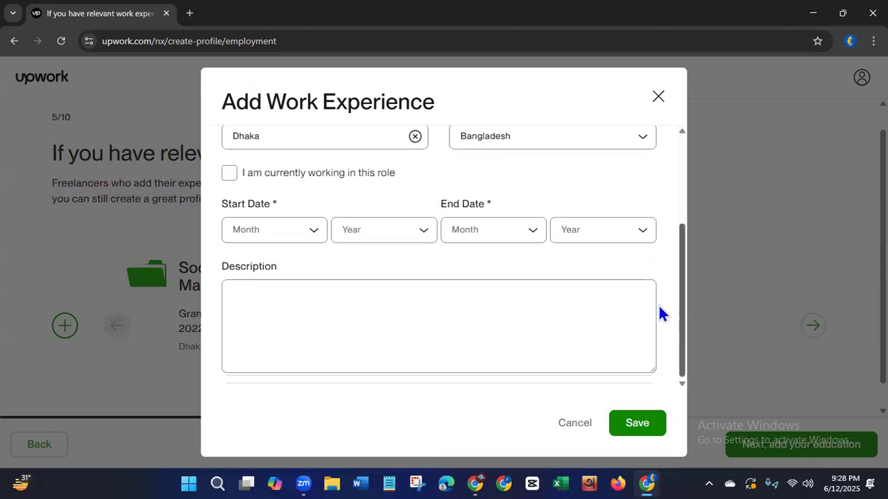
{"action": "left_click", "coordinate": [319, 234]}
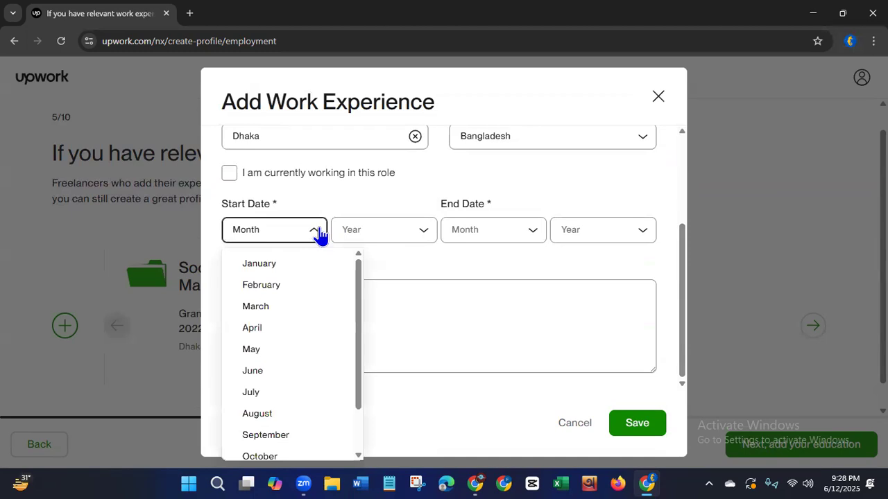
{"action": "left_click", "coordinate": [253, 371]}
{"action": "left_click", "coordinate": [396, 236]}
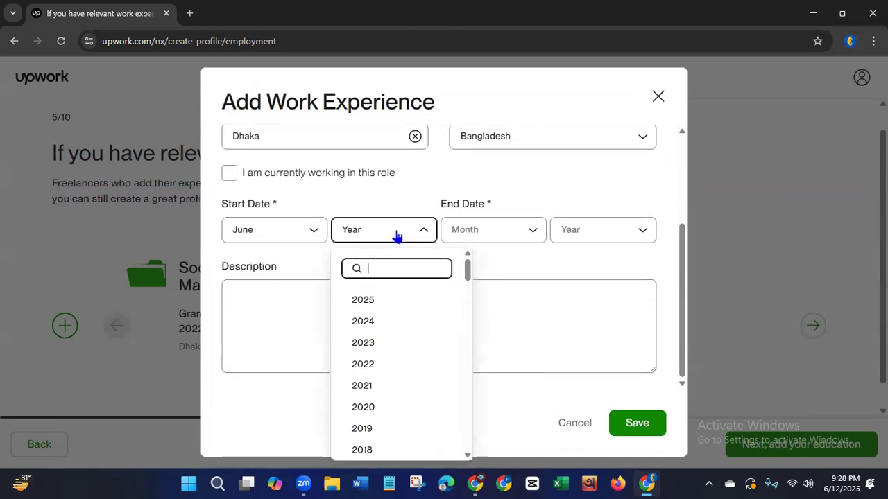
{"action": "left_click", "coordinate": [359, 365]}
{"action": "left_click", "coordinate": [520, 231]}
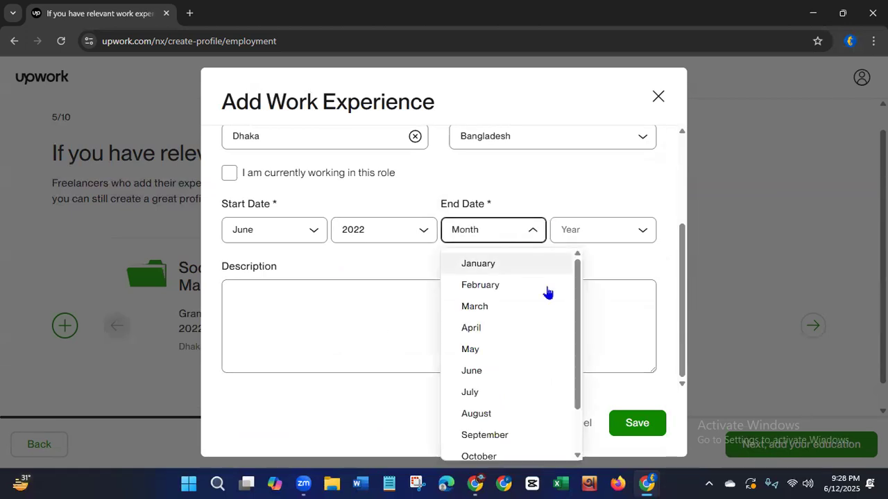
{"action": "left_click_drag", "start_coordinate": [574, 370], "coordinate": [560, 446]}
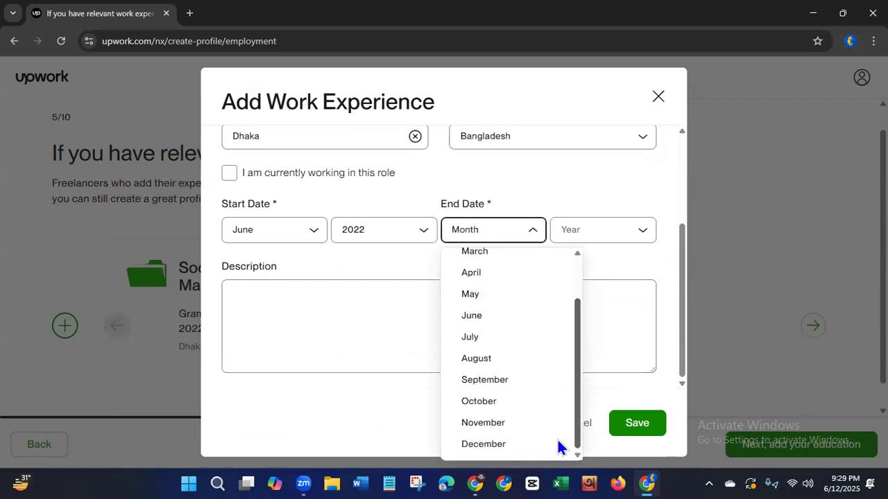
{"action": "left_click", "coordinate": [493, 445]}
{"action": "left_click", "coordinate": [594, 232]}
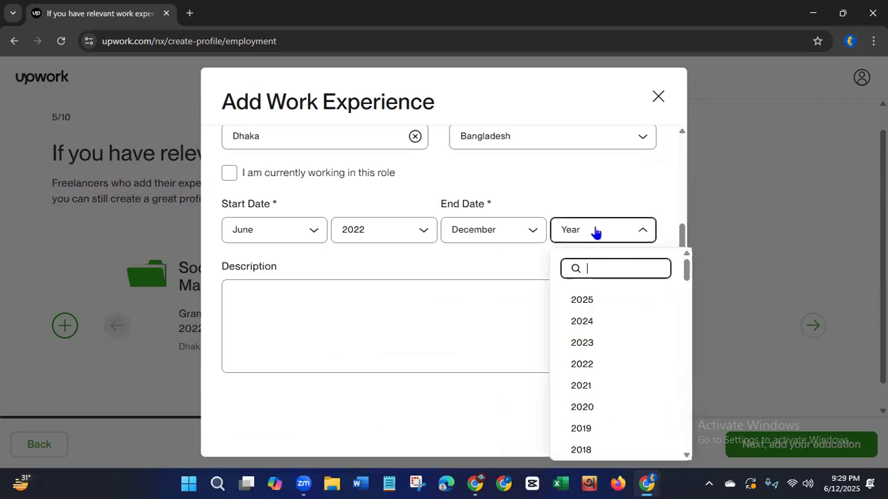
{"action": "left_click", "coordinate": [588, 366]}
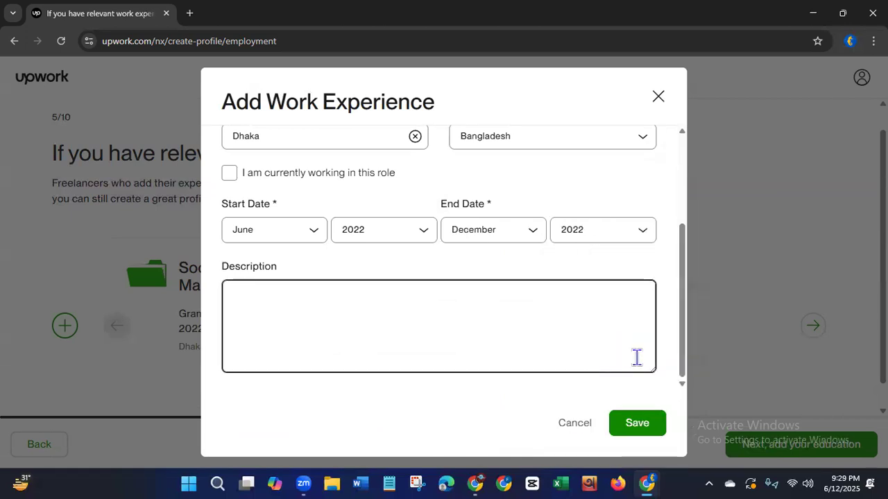
{"action": "left_click", "coordinate": [636, 424]}
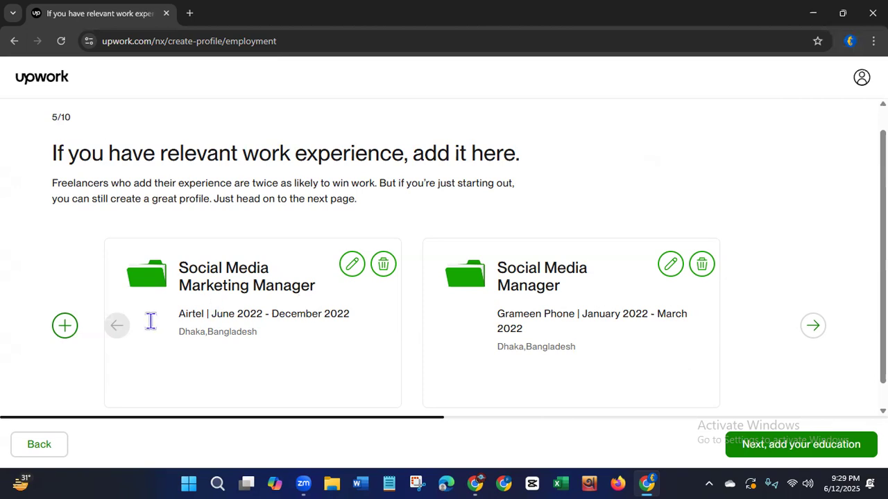
Start a third work experience entry with the title Digital Marketing Manager and the company Robi.
{"action": "left_click", "coordinate": [63, 325]}
{"action": "left_click", "coordinate": [327, 159]}
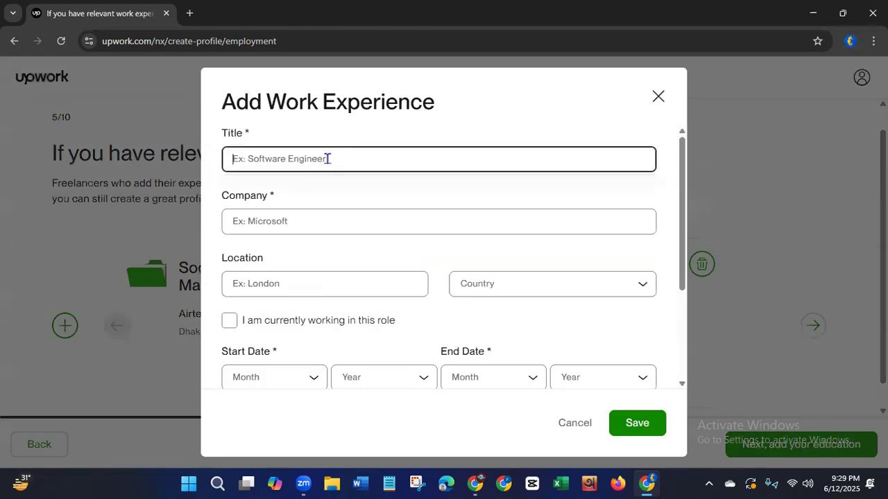
{"action": "type", "text": "Digital"}
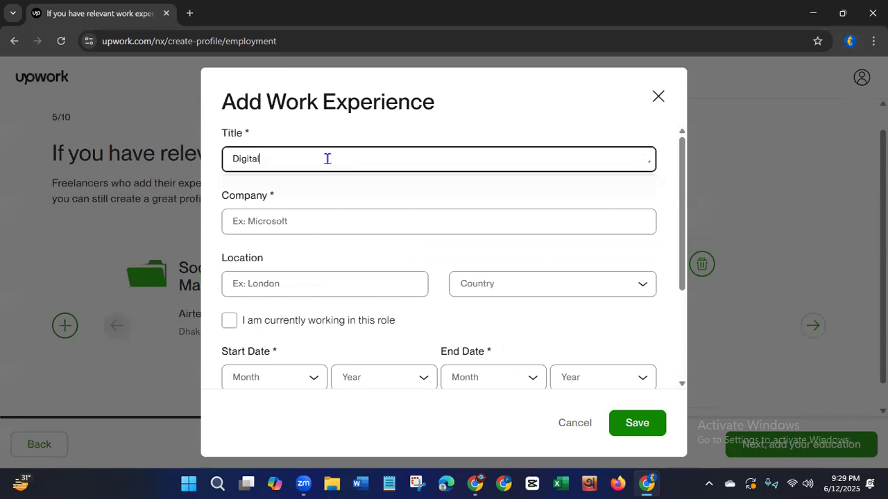
{"action": "type", "text": " Marketing Manager"}
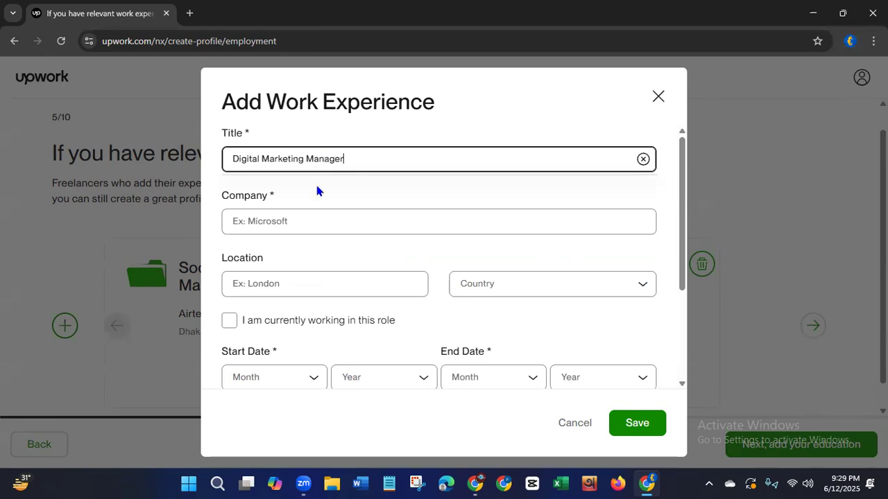
{"action": "left_click", "coordinate": [301, 220]}
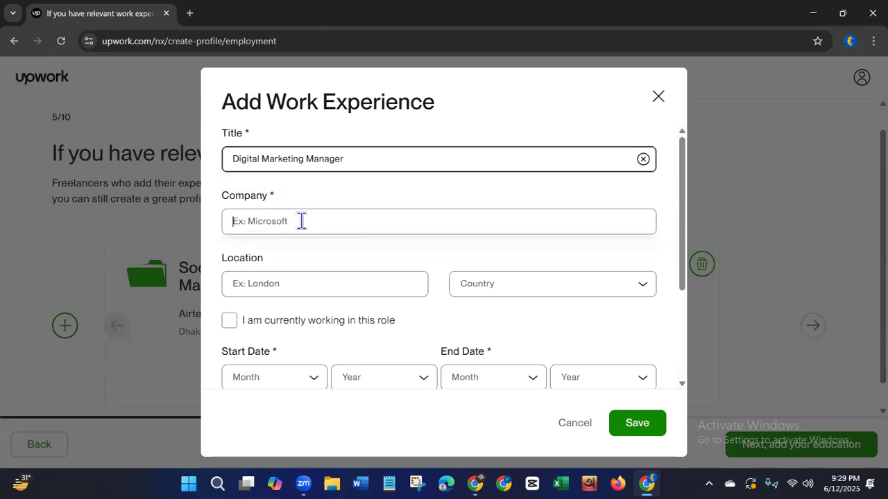
{"action": "type", "text": "R"}
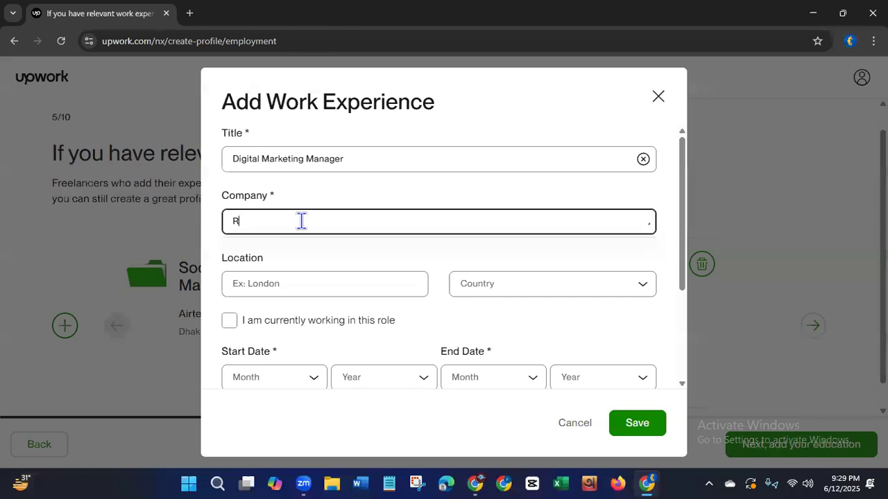
{"action": "type", "text": "obi"}
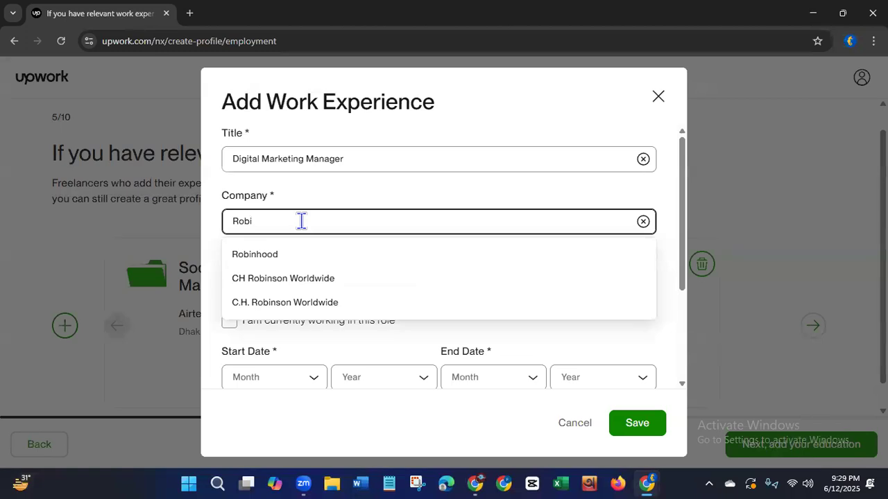
{"action": "left_click", "coordinate": [212, 258]}
Set the location of the Robi experience to Dhaka, Bangladesh.
{"action": "left_click", "coordinate": [269, 282]}
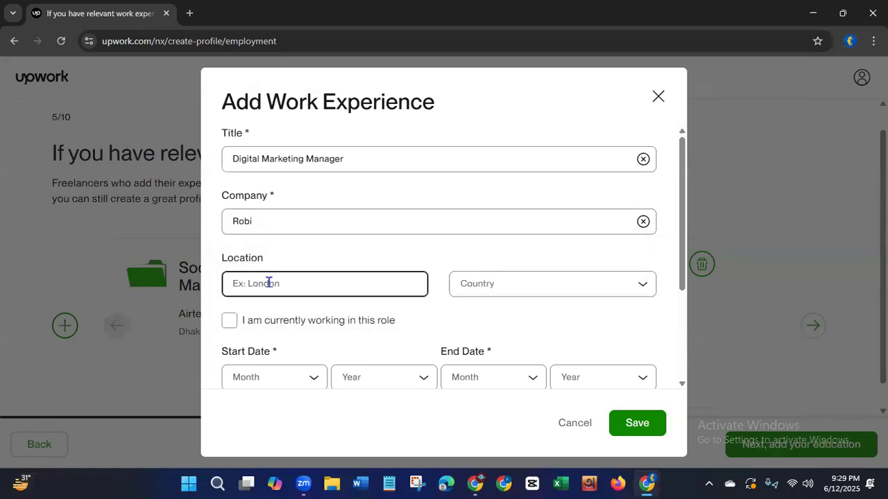
{"action": "type", "text": "Dhaka"}
{"action": "left_click", "coordinate": [500, 290]}
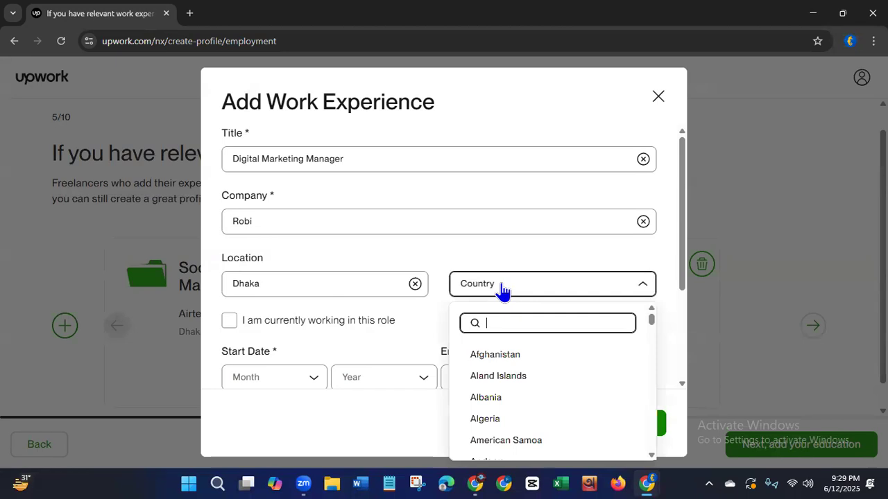
{"action": "type", "text": "ban"}
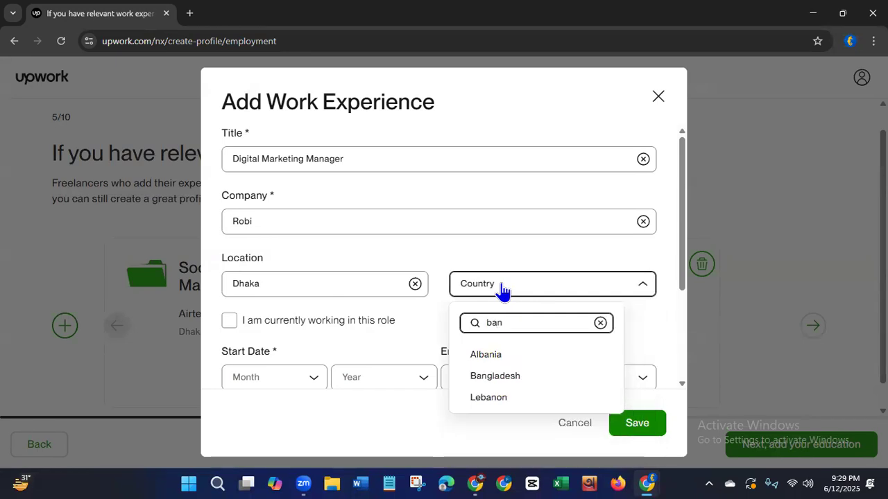
{"action": "type", "text": "g"}
{"action": "left_click", "coordinate": [477, 355]}
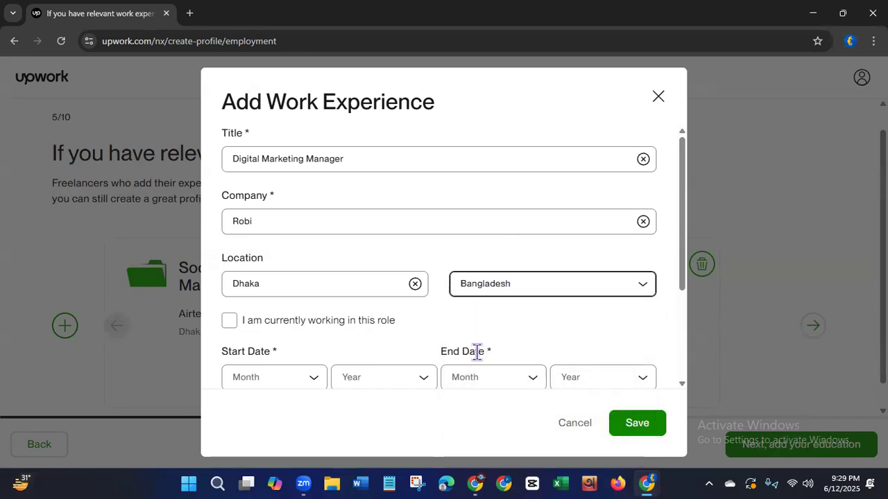
Date the Robi experience from May 2023 to September 2023 and save the entry.
{"action": "left_click_drag", "start_coordinate": [685, 248], "coordinate": [669, 332]}
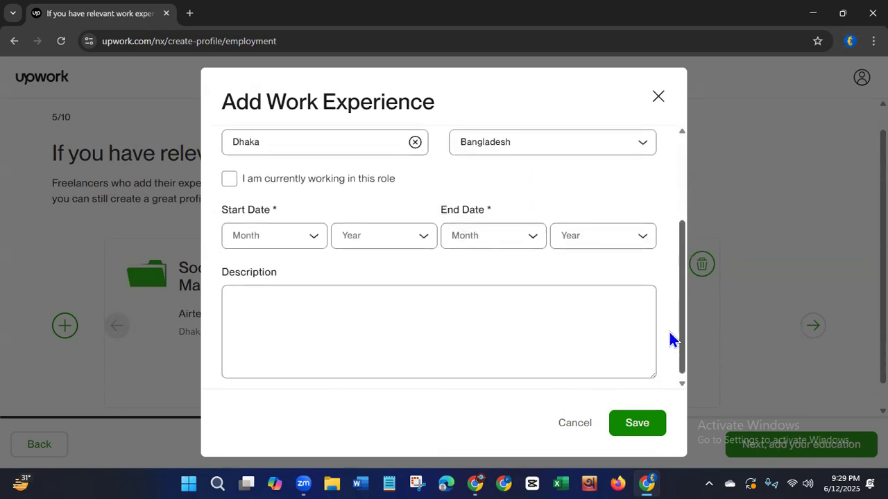
{"action": "left_click", "coordinate": [315, 237]}
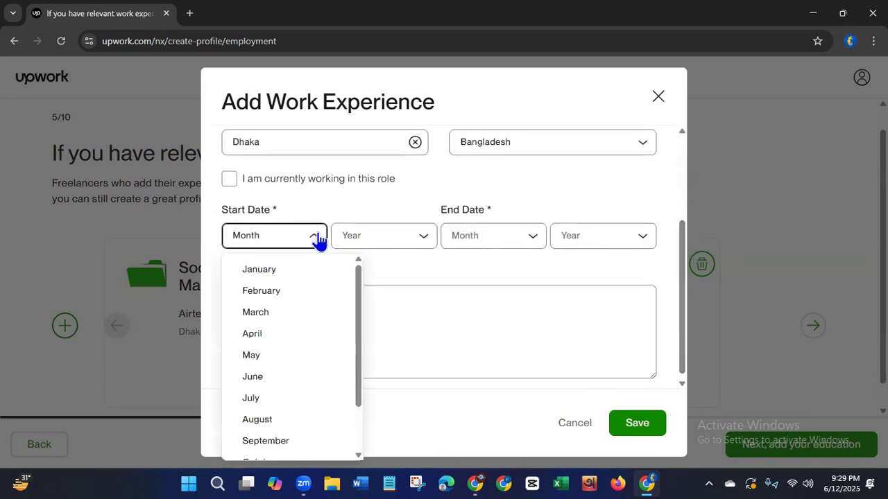
{"action": "left_click", "coordinate": [251, 356]}
{"action": "left_click", "coordinate": [423, 245]}
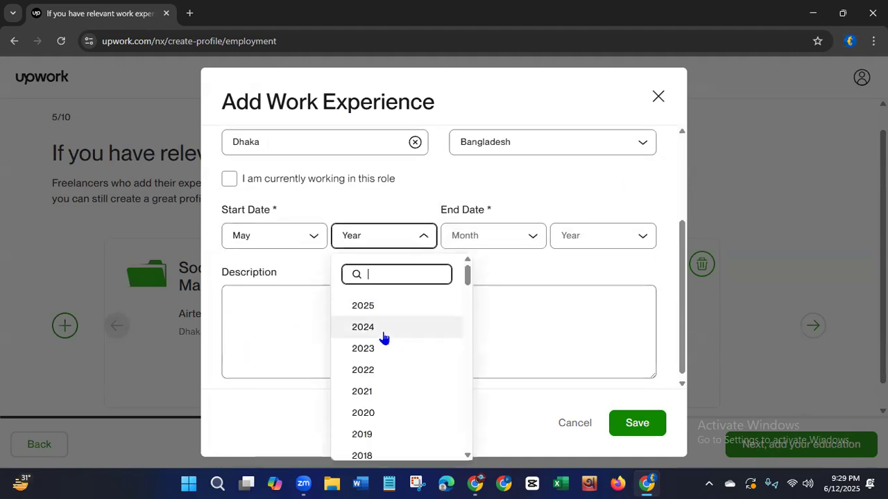
{"action": "left_click", "coordinate": [367, 349]}
{"action": "left_click", "coordinate": [489, 243]}
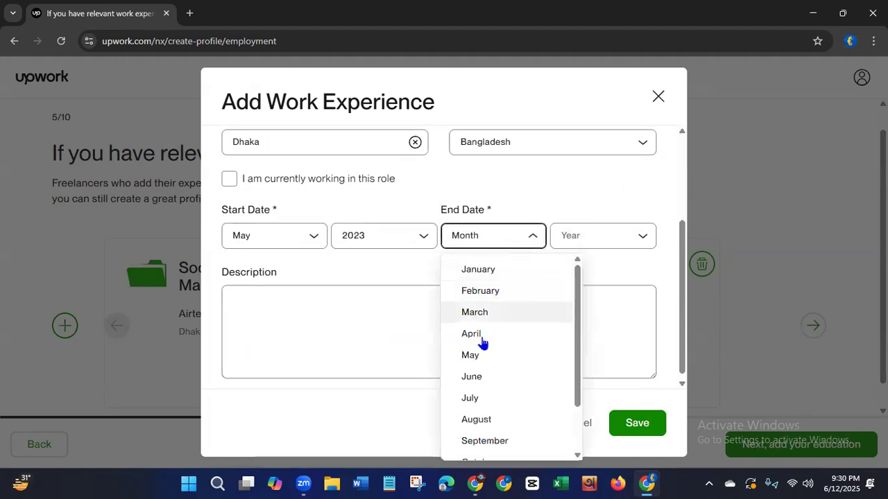
{"action": "left_click", "coordinate": [484, 443]}
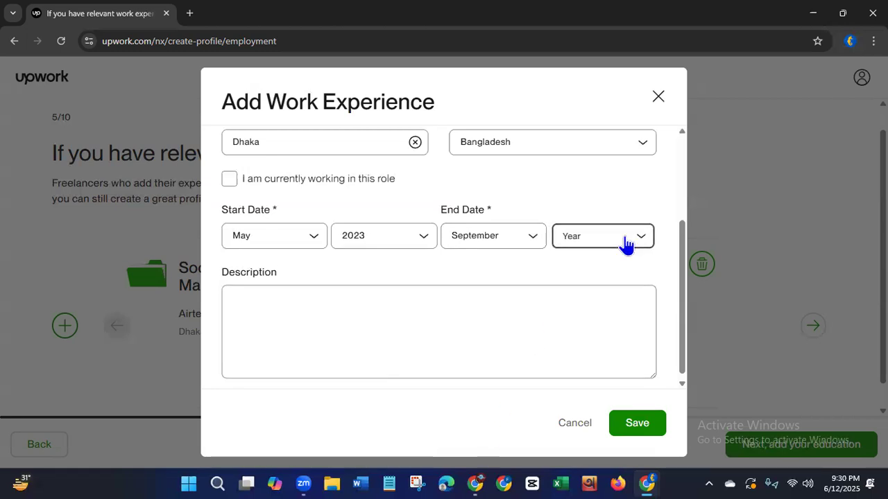
{"action": "left_click", "coordinate": [627, 241]}
{"action": "left_click", "coordinate": [580, 352]}
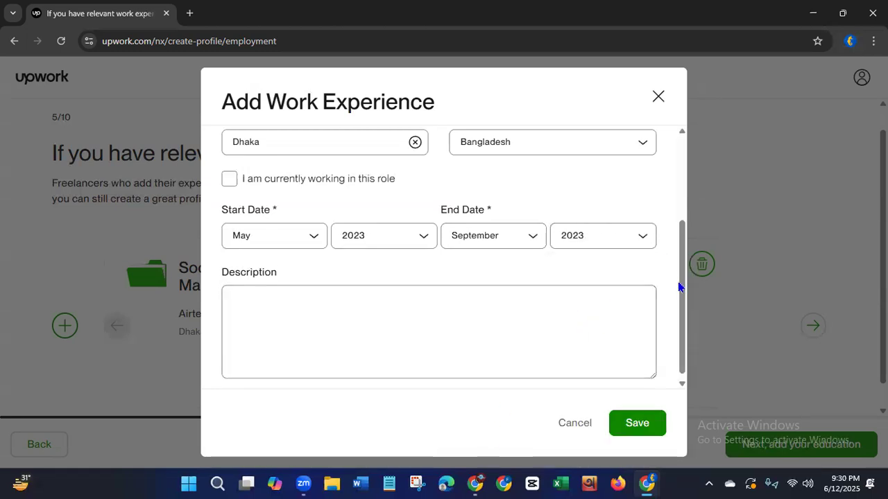
{"action": "left_click", "coordinate": [636, 430]}
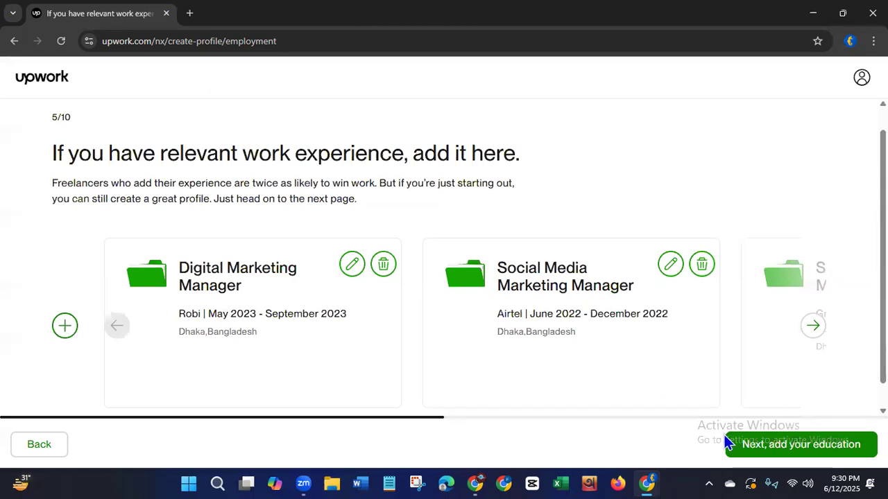
Continue to the education section, open a new education history entry and review its fields.
{"action": "left_click", "coordinate": [773, 448]}
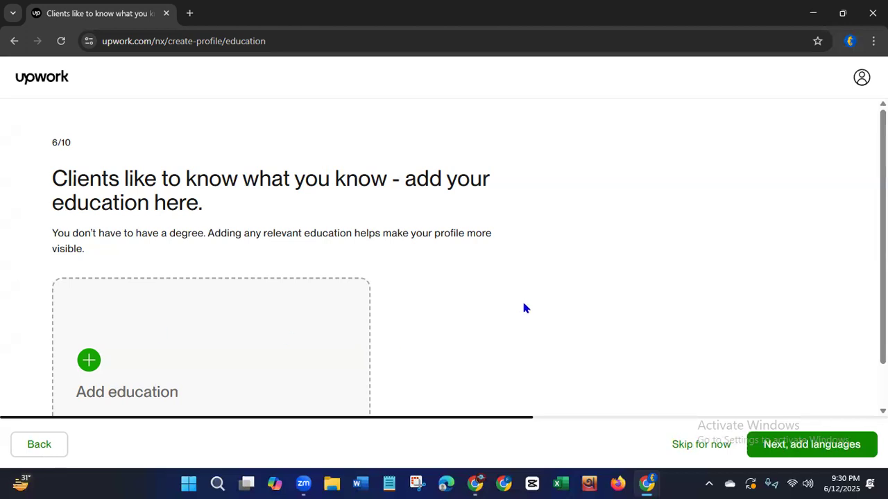
{"action": "left_click", "coordinate": [85, 365]}
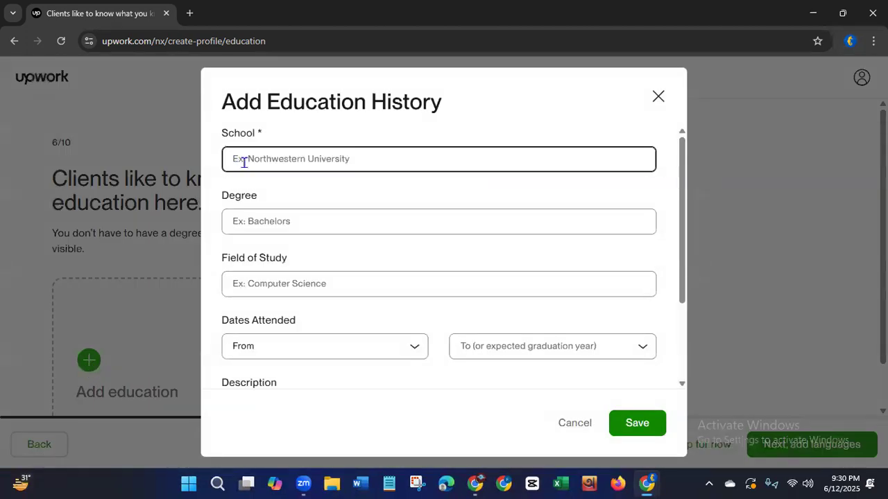
{"action": "left_click", "coordinate": [322, 163]}
{"action": "left_click", "coordinate": [271, 220]}
{"action": "left_click", "coordinate": [282, 287]}
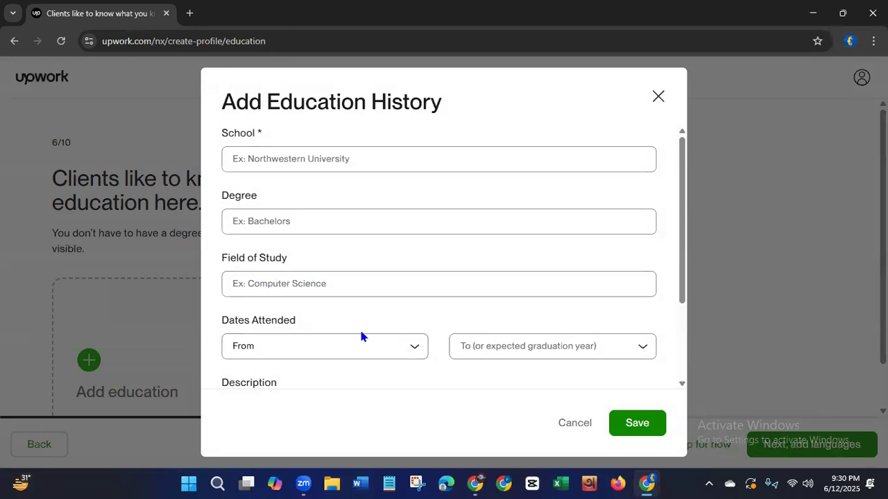
{"action": "mouse_move", "coordinate": [683, 283]}
{"action": "left_mouse_down"}
{"action": "mouse_move", "coordinate": [669, 367]}
{"action": "mouse_move", "coordinate": [672, 285]}
{"action": "left_mouse_up"}
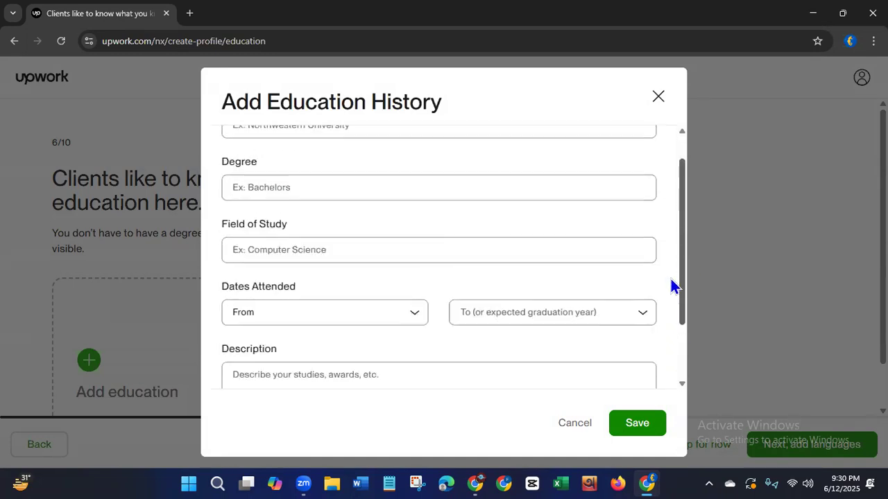
Enter Motukpur School and College as the school, with School and College capitalised.
{"action": "left_click", "coordinate": [149, 114]}
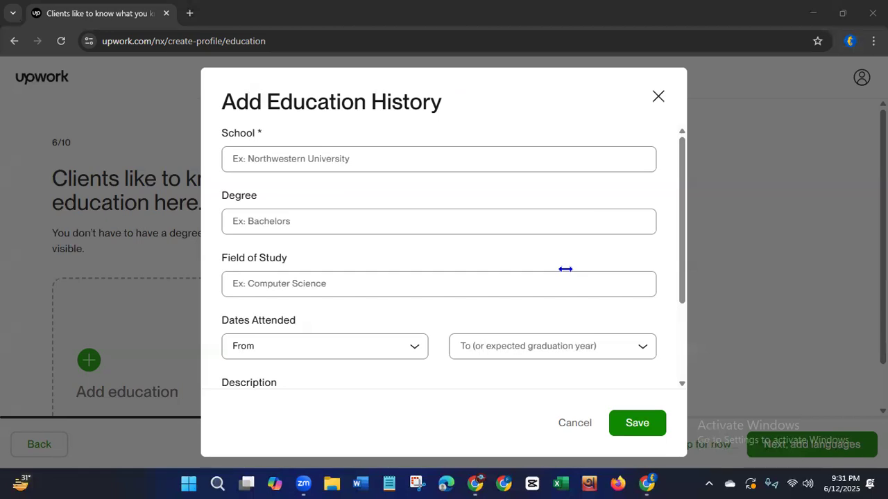
{"action": "left_click", "coordinate": [240, 157]}
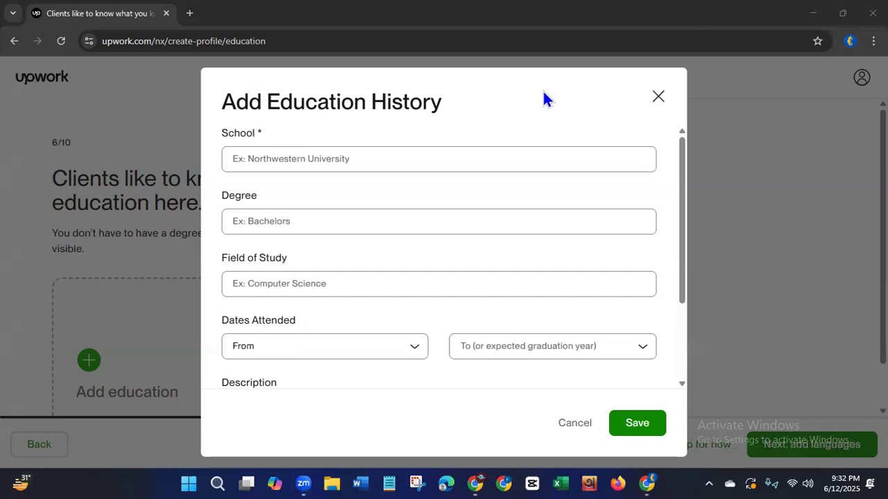
{"action": "left_click", "coordinate": [393, 159]}
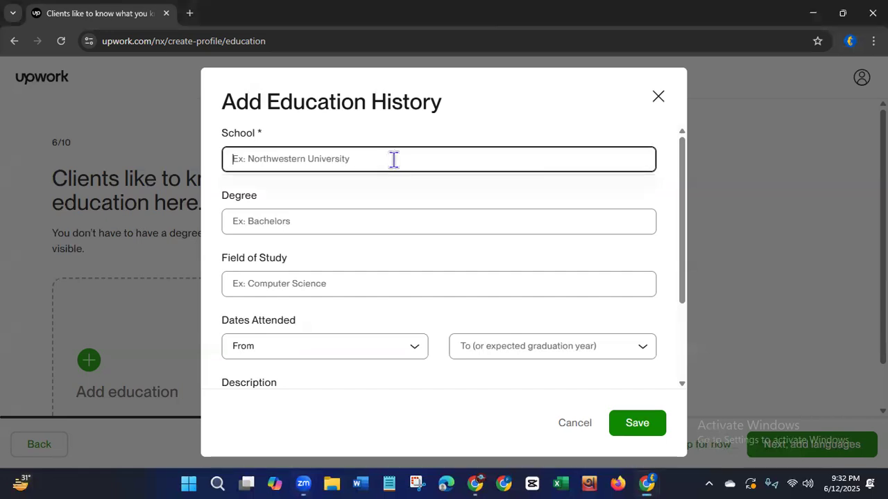
{"action": "type", "text": "motukpur school and college"}
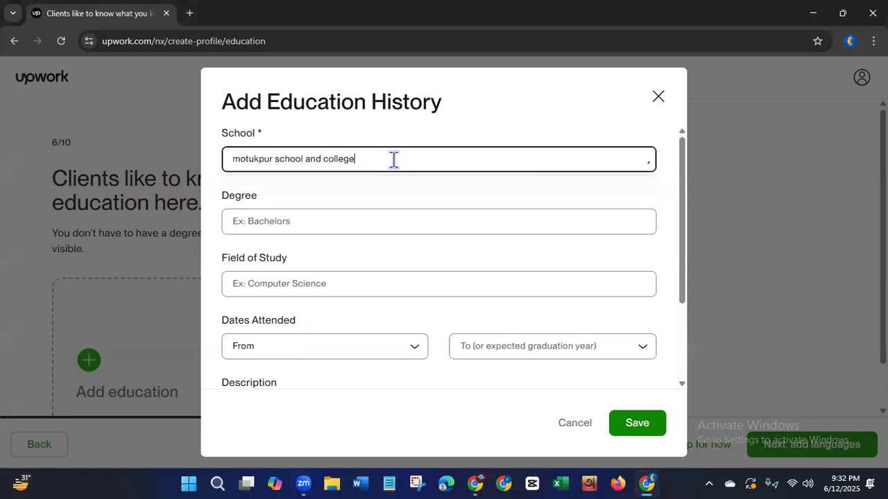
{"action": "left_click", "coordinate": [240, 159]}
{"action": "key", "text": "BackSpace"}
{"action": "type", "text": "M"}
{"action": "left_click", "coordinate": [278, 159]}
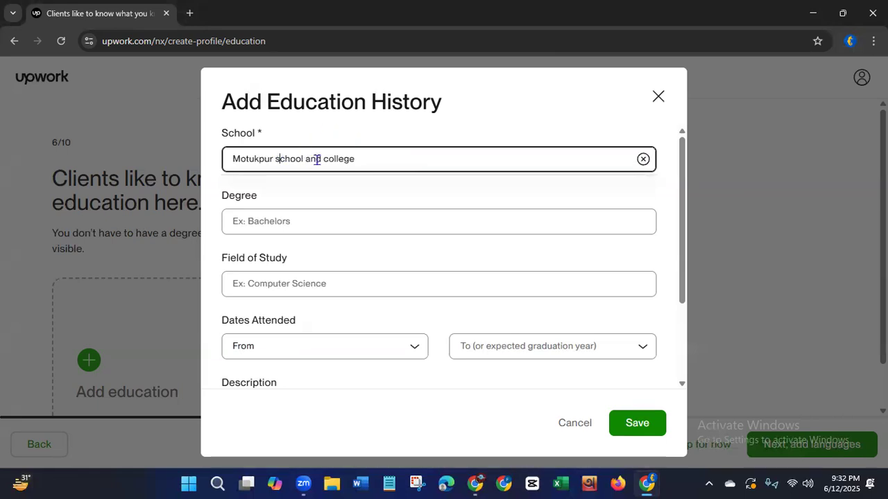
{"action": "key", "text": "BackSpace"}
{"action": "type", "text": "S"}
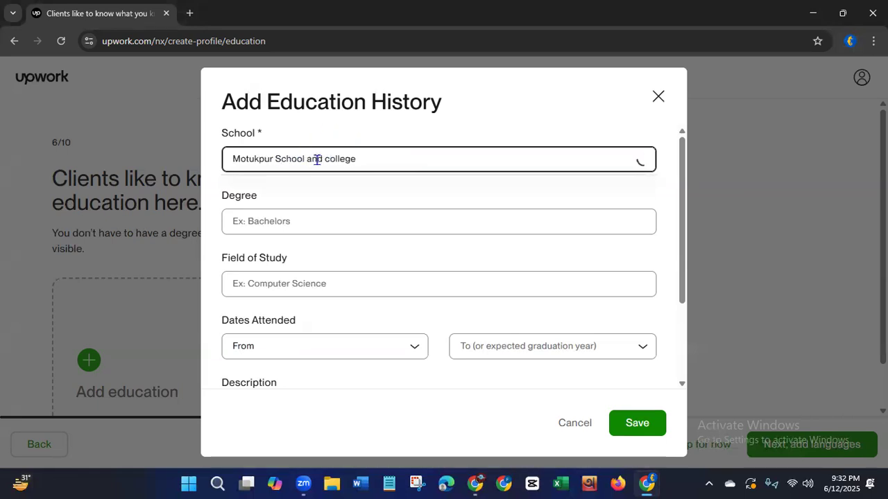
{"action": "left_click", "coordinate": [329, 159]}
{"action": "key", "text": "BackSpace"}
{"action": "type", "text": "C"}
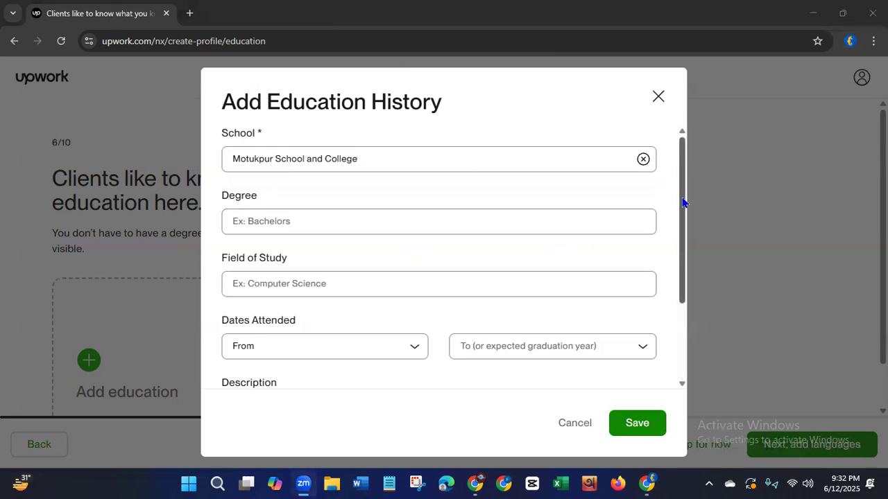
Set the degree of the education entry to the suggested High school degree.
{"action": "left_click_drag", "start_coordinate": [684, 206], "coordinate": [678, 234]}
{"action": "left_click", "coordinate": [361, 182]}
{"action": "type", "text": "high"}
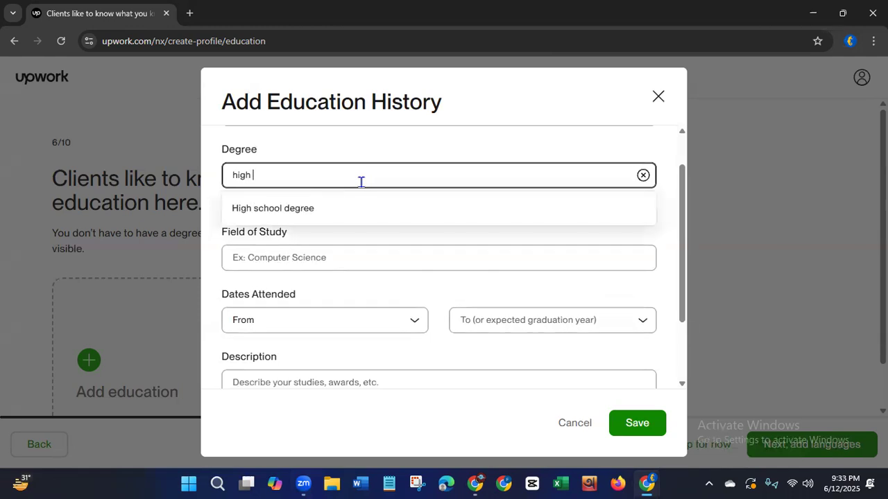
{"action": "left_click", "coordinate": [311, 210]}
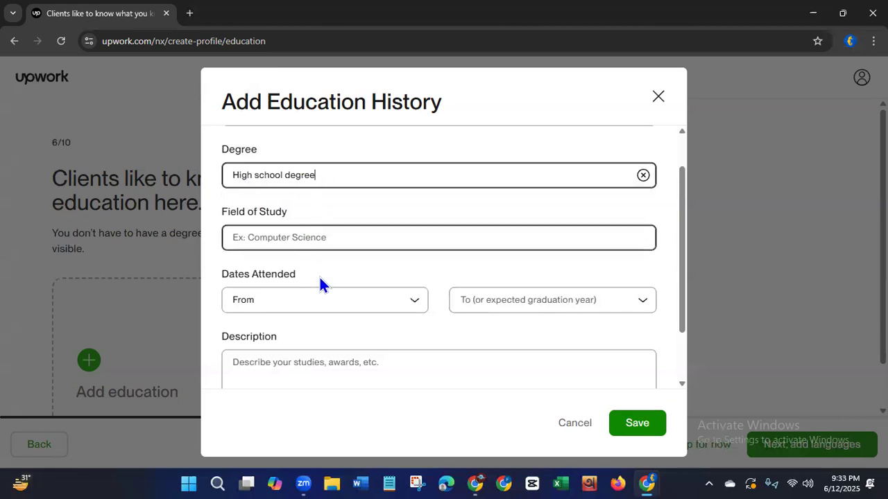
Set the dates attended for the education entry from 2008 to 2010.
{"action": "left_click", "coordinate": [629, 302]}
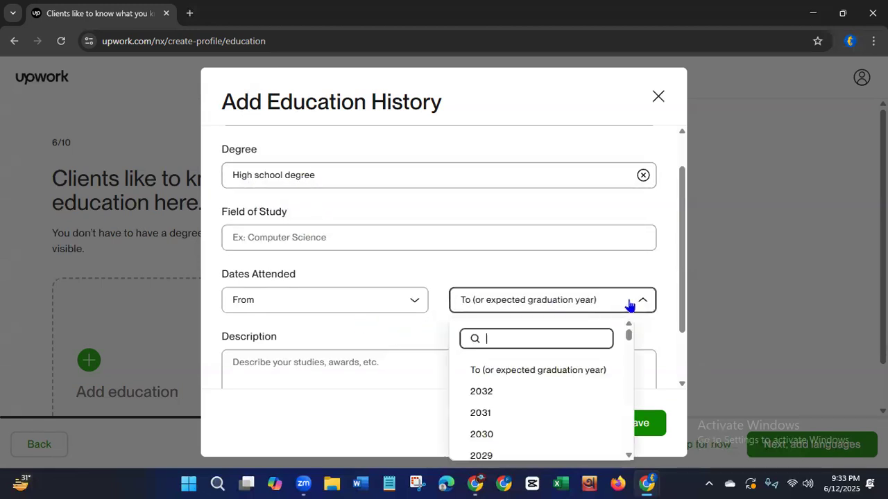
{"action": "left_click_drag", "start_coordinate": [629, 337], "coordinate": [625, 363]}
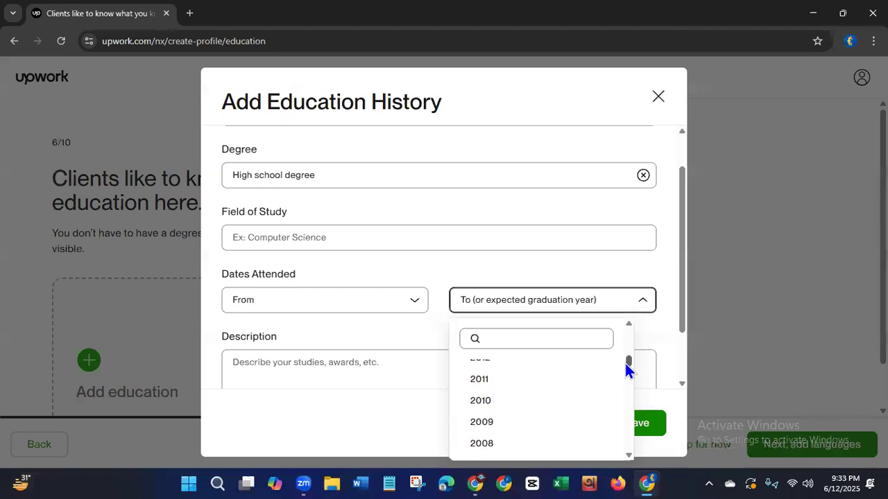
{"action": "left_click", "coordinate": [485, 390]}
{"action": "left_click", "coordinate": [411, 304]}
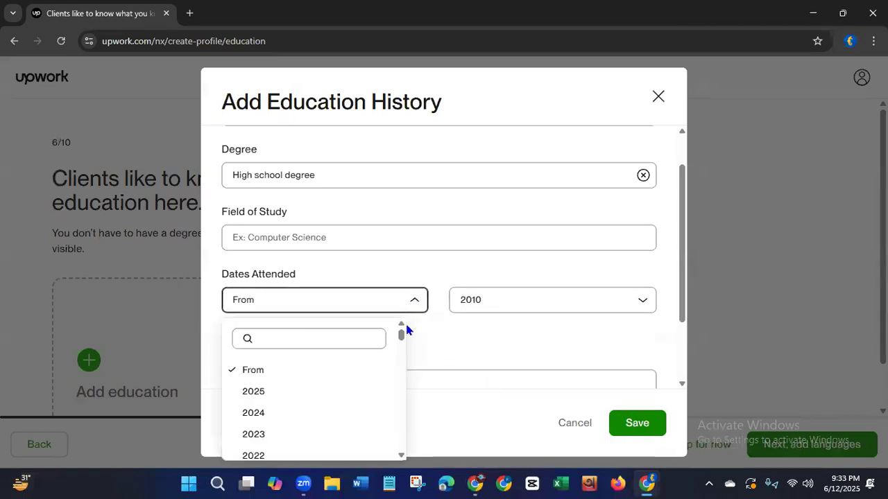
{"action": "left_click_drag", "start_coordinate": [399, 337], "coordinate": [402, 356]}
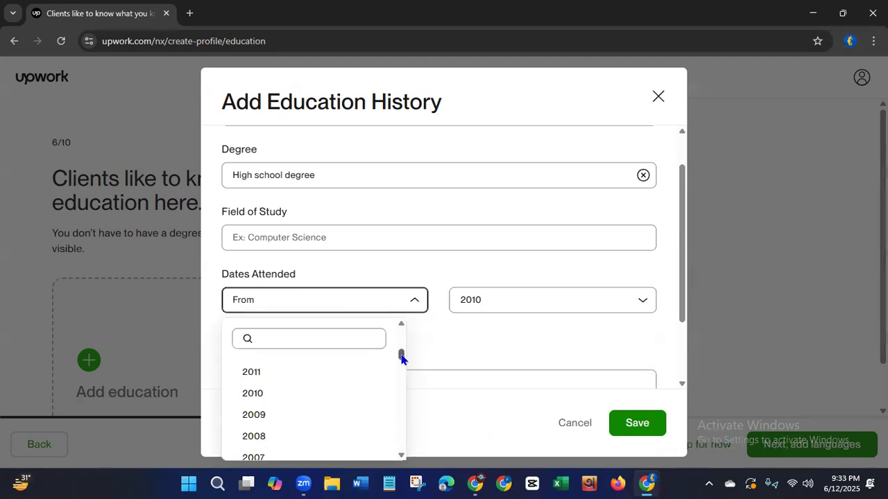
{"action": "left_click", "coordinate": [254, 437]}
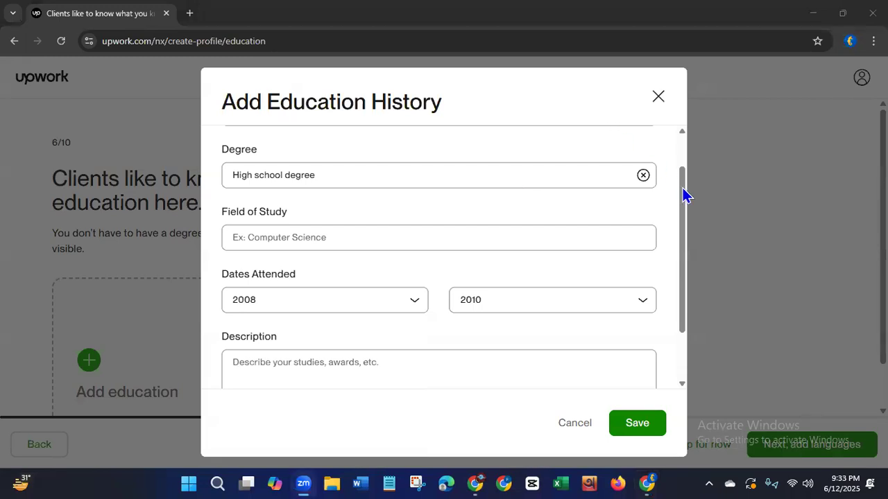
Set the field of study to the suggested Business and save the education entry.
{"action": "mouse_move", "coordinate": [680, 237]}
{"action": "left_mouse_down"}
{"action": "mouse_move", "coordinate": [679, 205]}
{"action": "mouse_move", "coordinate": [678, 221]}
{"action": "left_mouse_up"}
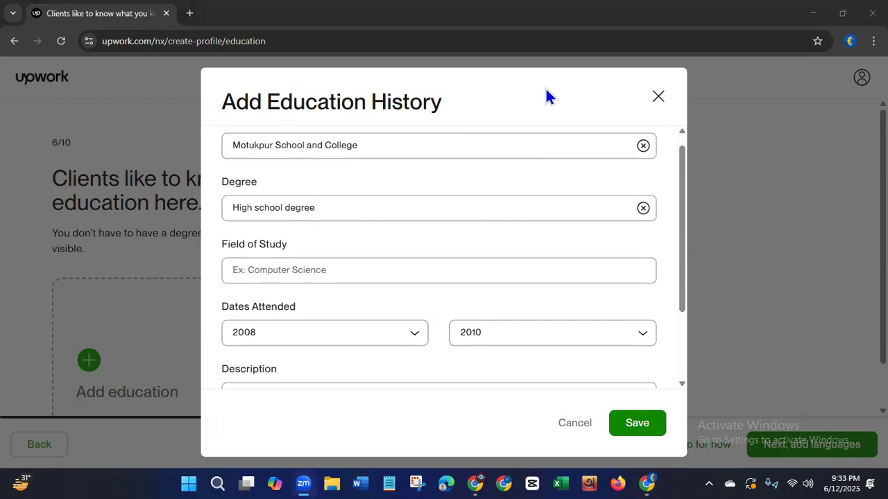
{"action": "left_click", "coordinate": [375, 271]}
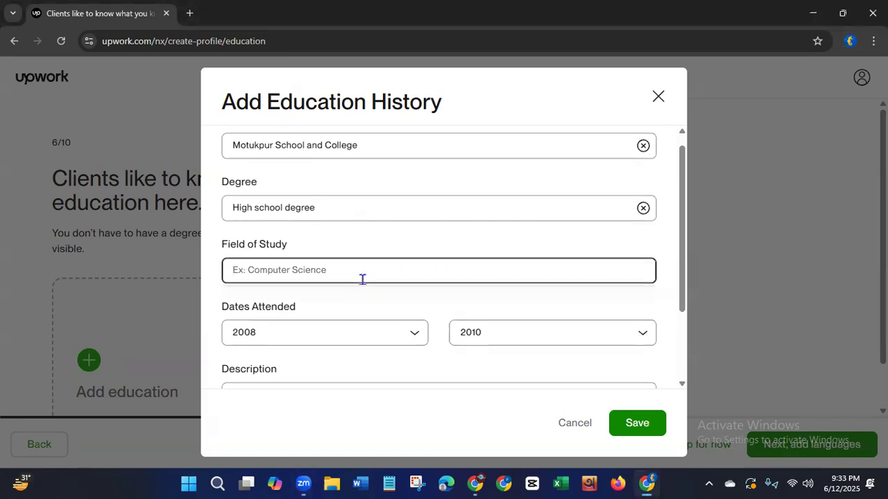
{"action": "type", "text": "B"}
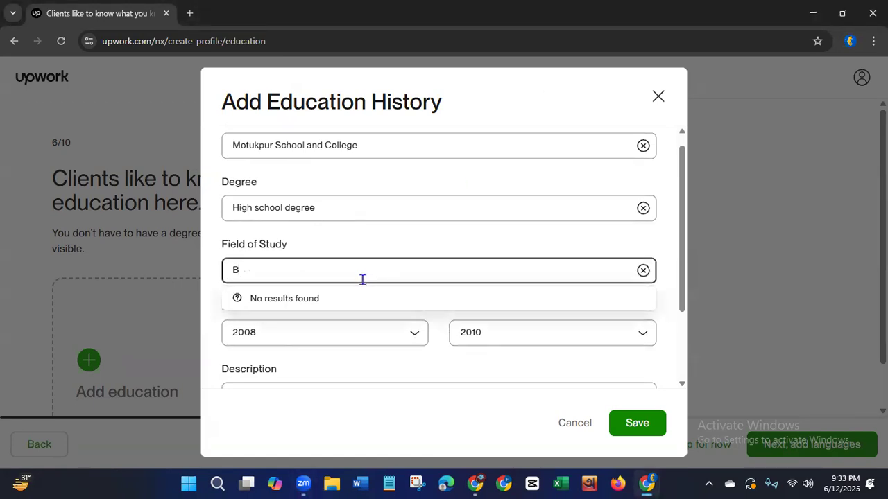
{"action": "type", "text": "usine"}
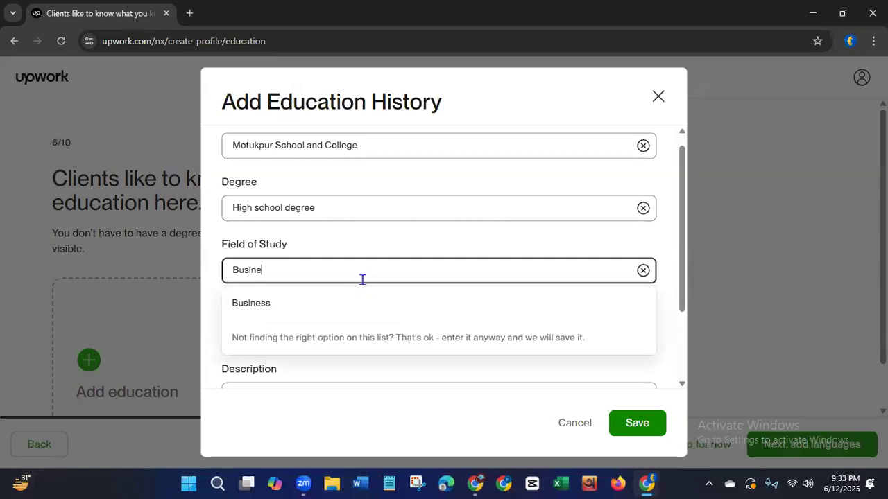
{"action": "left_click", "coordinate": [251, 305]}
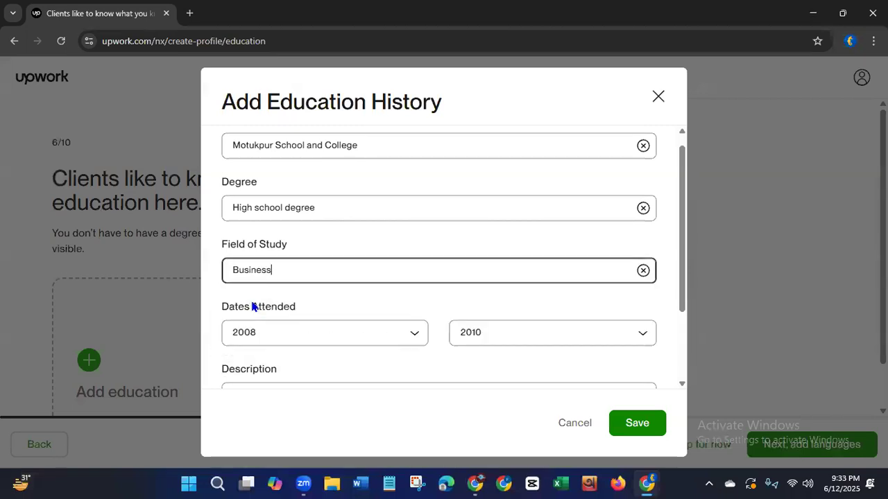
{"action": "left_click", "coordinate": [393, 65]}
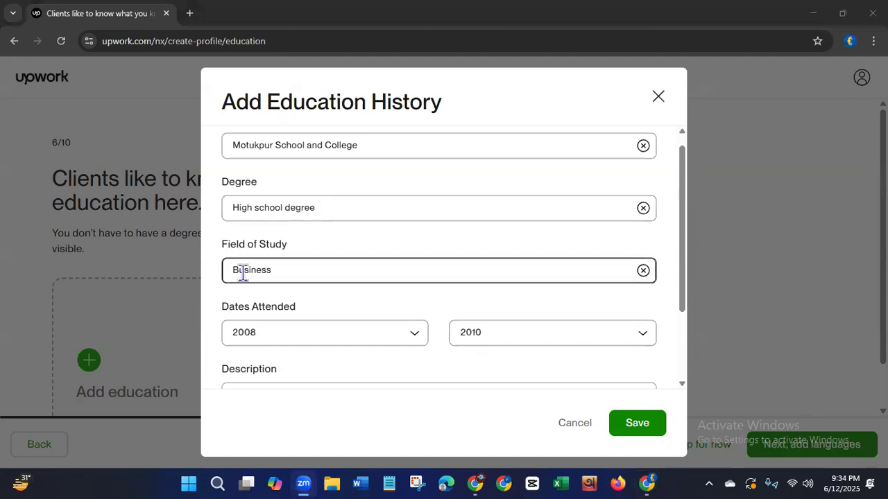
{"action": "left_click", "coordinate": [634, 423]}
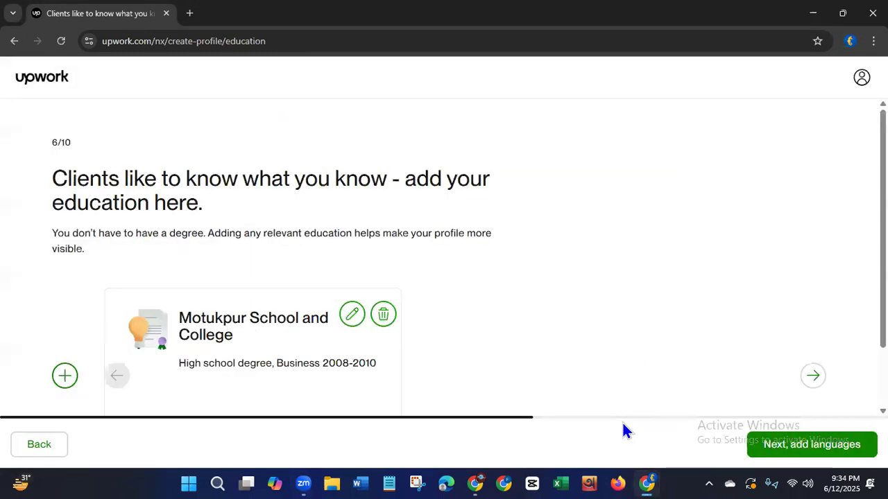
Open a second education history entry.
{"action": "left_click", "coordinate": [64, 376]}
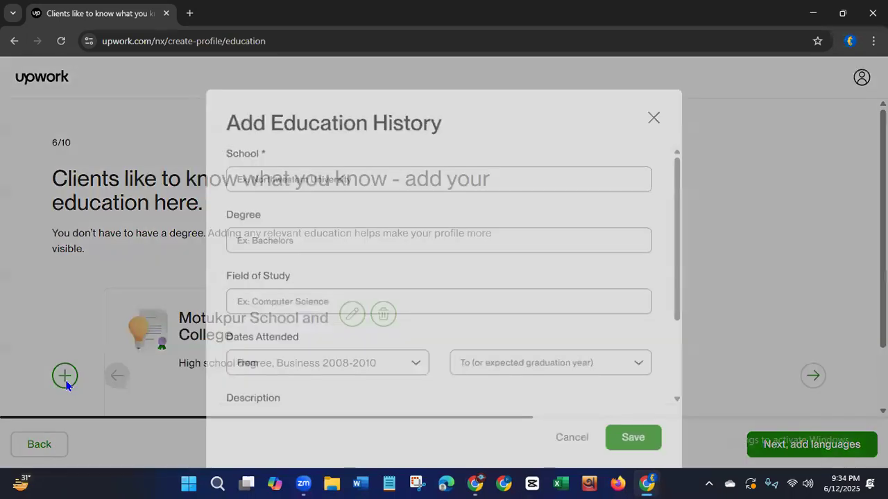
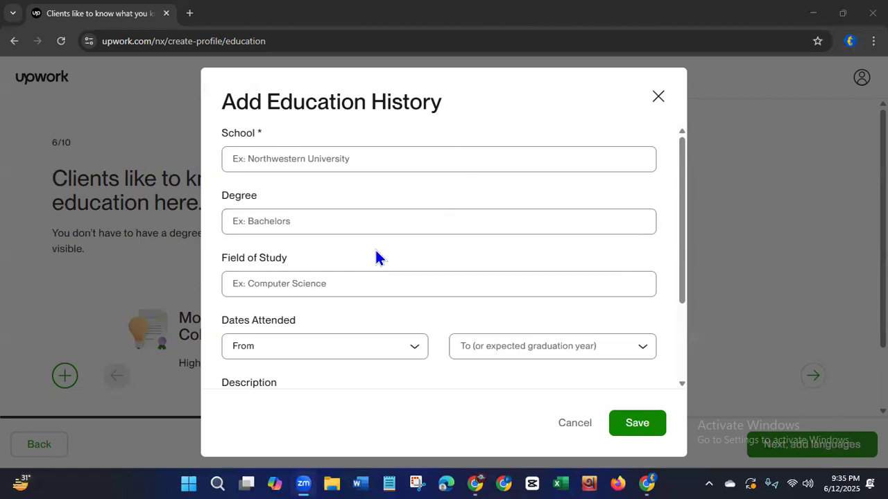
Paste the copied college name as the school and correct it to read Domar Degree College.
{"action": "left_click", "coordinate": [367, 162]}
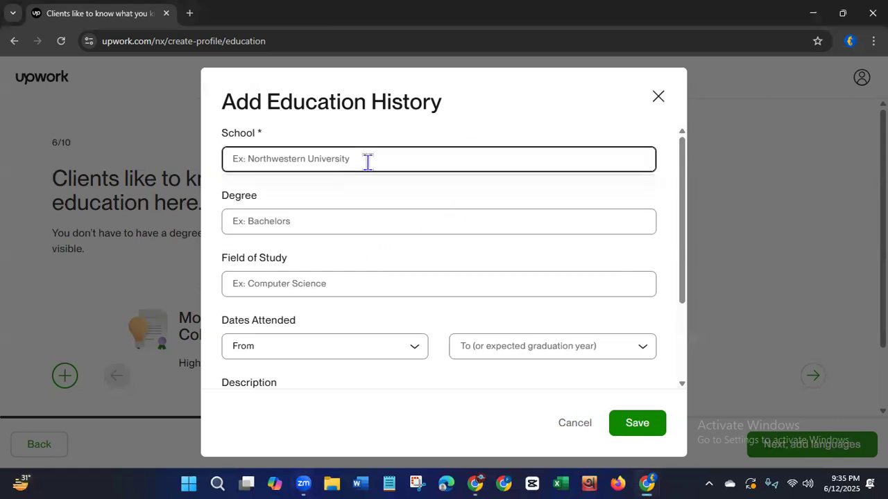
{"action": "type", "text": "domar dighre college"}
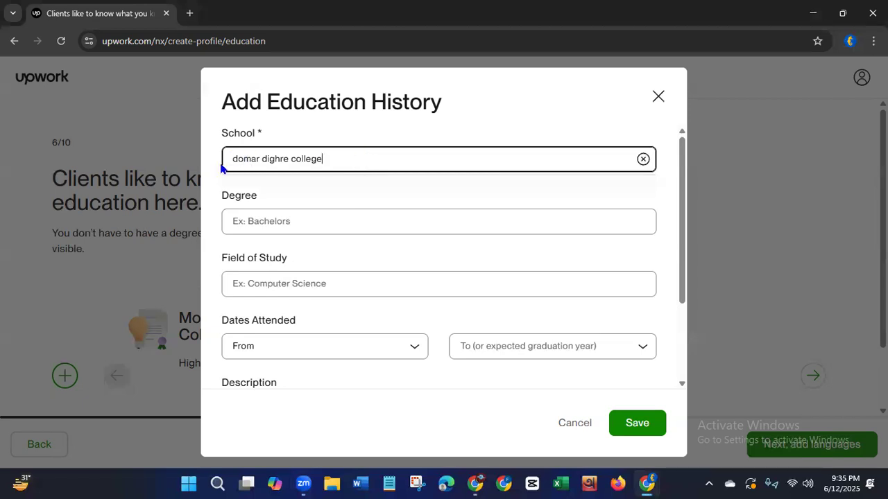
{"action": "key", "text": "BackSpace"}
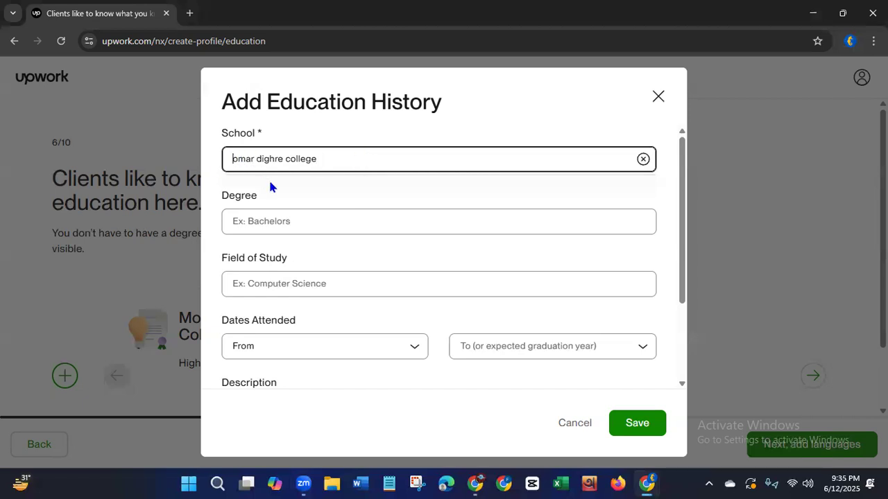
{"action": "type", "text": "D"}
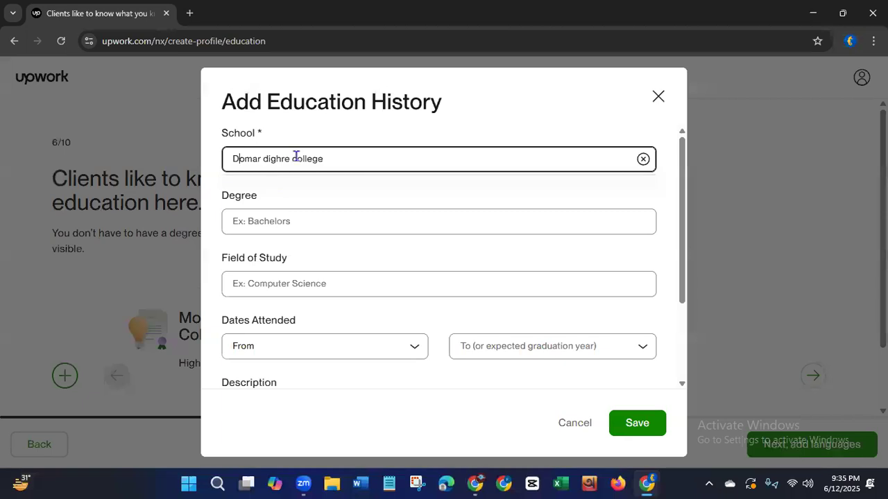
{"action": "left_click", "coordinate": [290, 159]}
{"action": "key", "text": "BackSpace"}
{"action": "key", "text": "BackSpace"}
{"action": "key", "text": "BackSpace"}
{"action": "key", "text": "BackSpace"}
{"action": "key", "text": "BackSpace"}
{"action": "key", "text": "BackSpace"}
{"action": "type", "text": "D"}
{"action": "left_click", "coordinate": [269, 158]}
{"action": "type", "text": "egree"}
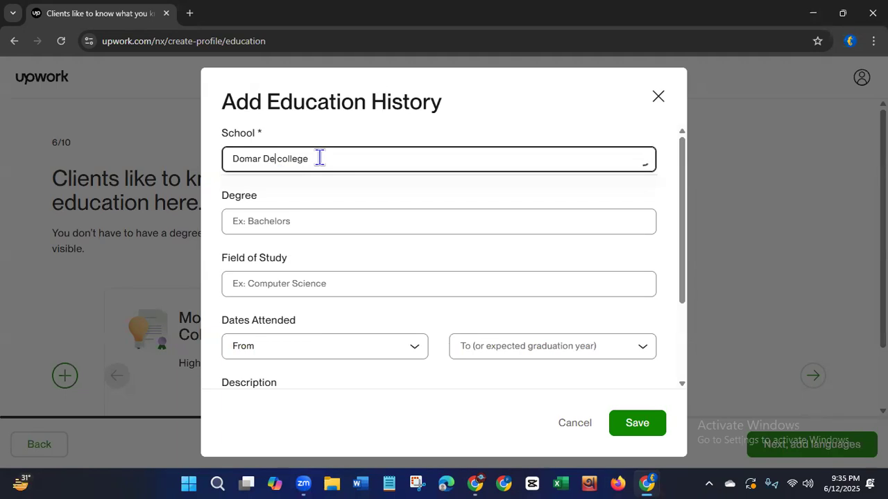
{"action": "left_click", "coordinate": [300, 159]}
{"action": "key", "text": "BackSpace"}
{"action": "type", "text": "C"}
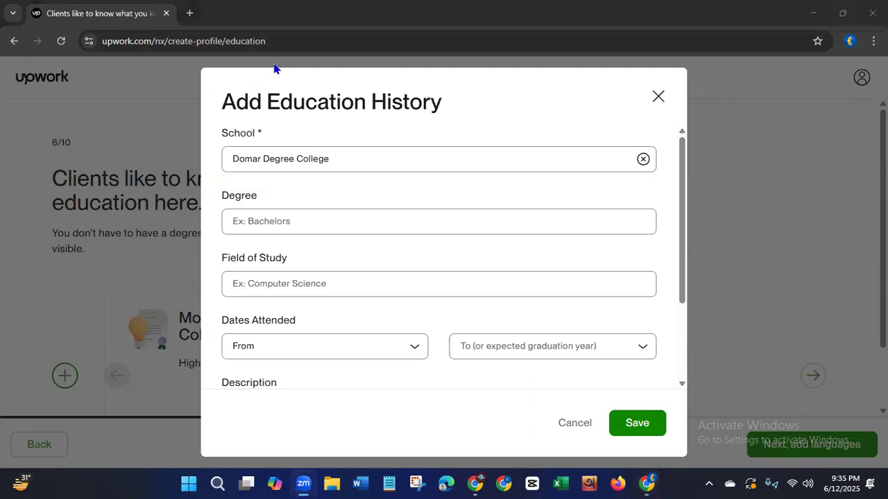
Set the degree to the suggested High school degree and the field of study to the suggested Business.
{"action": "left_click", "coordinate": [285, 221]}
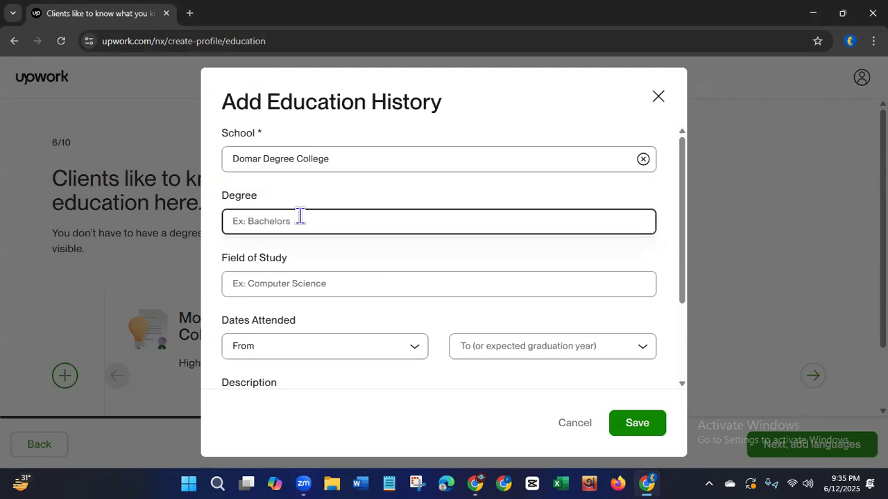
{"action": "type", "text": "High"}
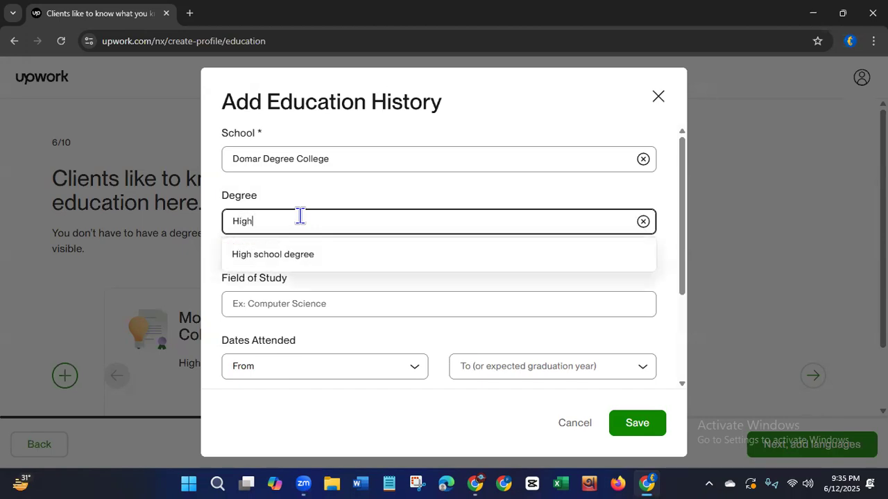
{"action": "left_click", "coordinate": [275, 262]}
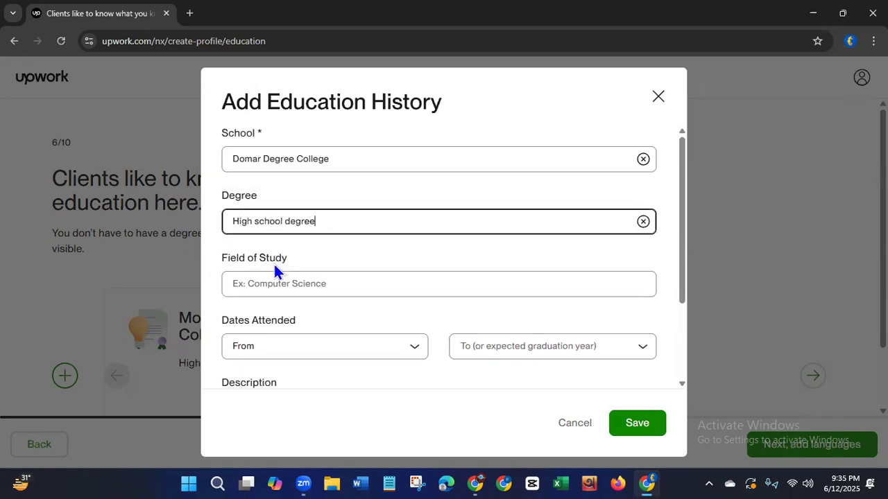
{"action": "left_click", "coordinate": [274, 284]}
{"action": "type", "text": "Busi"}
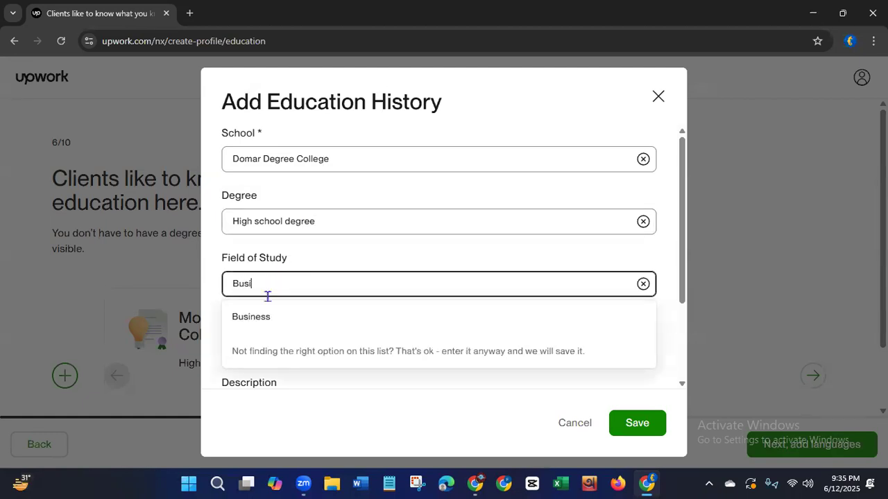
{"action": "left_click", "coordinate": [257, 316]}
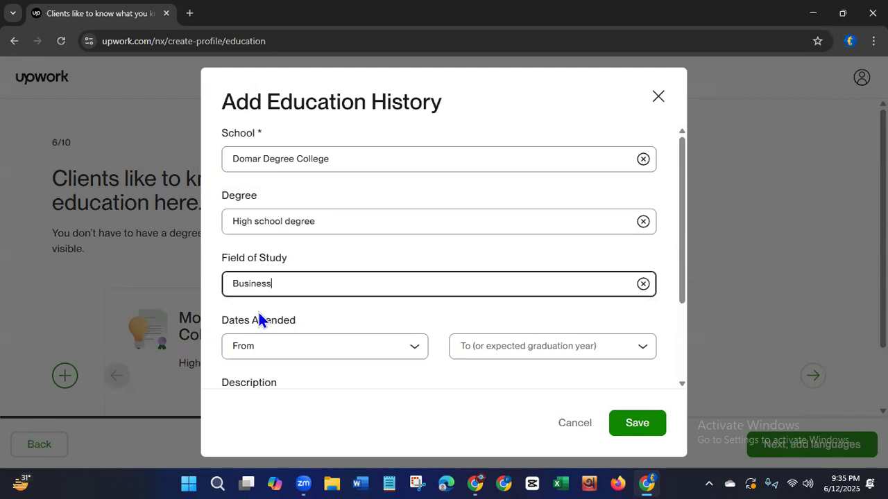
Set the dates attended from 2010 to 2012, leave the description empty and save the education entry.
{"action": "left_click_drag", "start_coordinate": [685, 242], "coordinate": [686, 319]}
{"action": "left_click", "coordinate": [640, 233]}
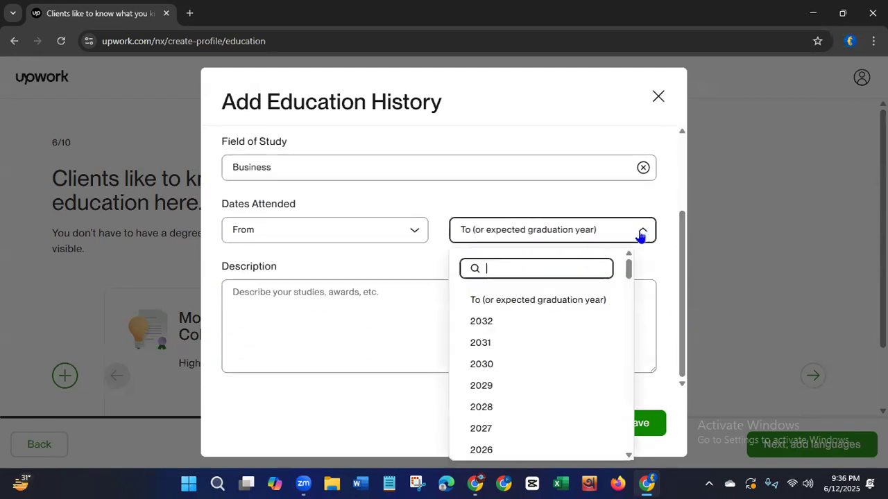
{"action": "scroll", "coordinate": [534, 347], "scroll_direction": "down", "scroll_amount": 5}
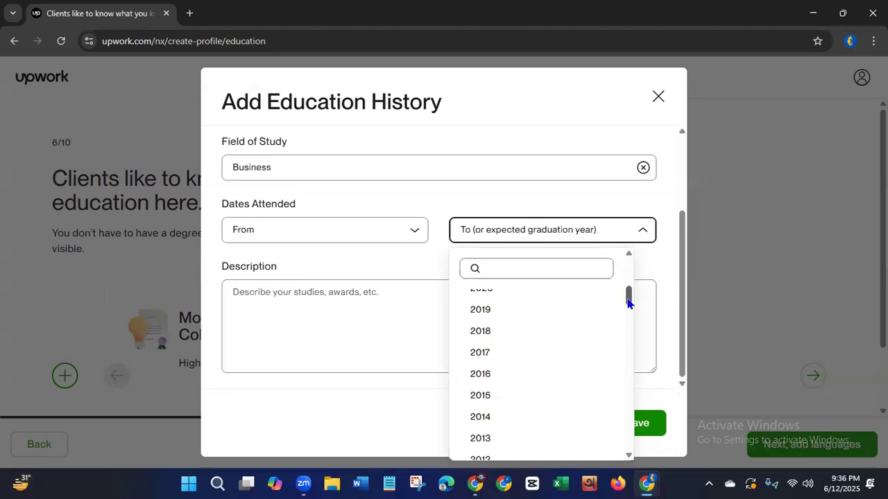
{"action": "left_click", "coordinate": [485, 398]}
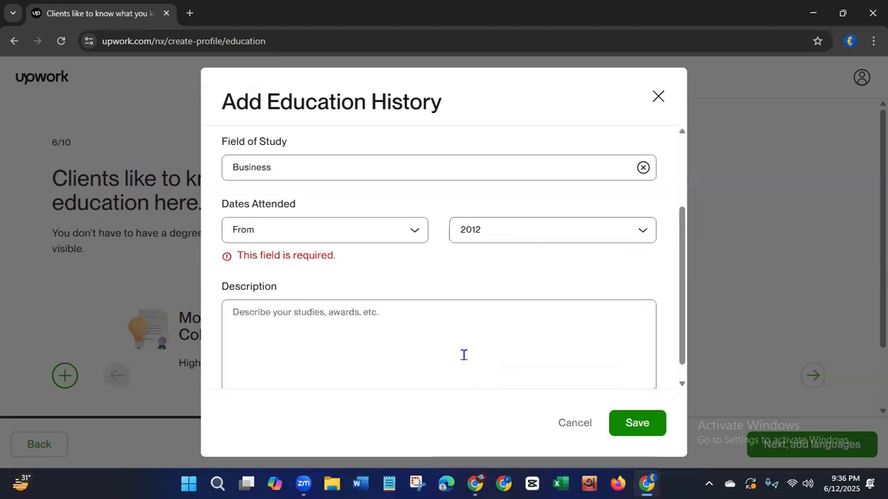
{"action": "left_click", "coordinate": [389, 234]}
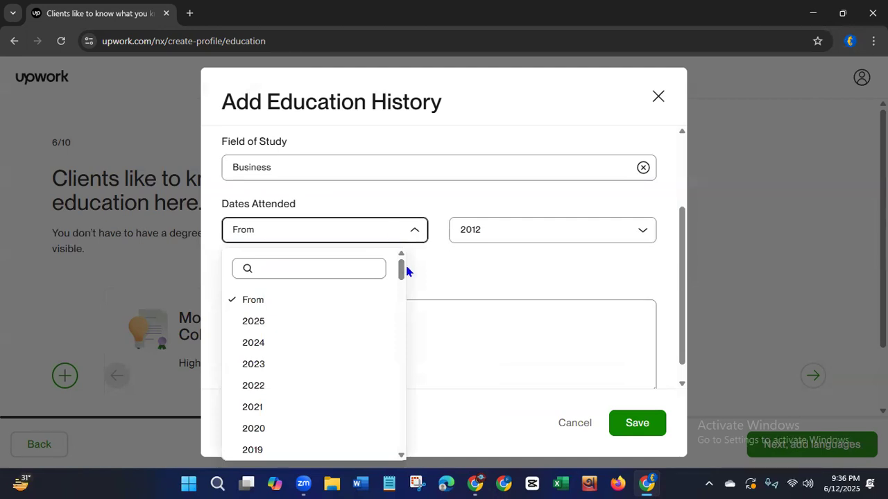
{"action": "left_click_drag", "start_coordinate": [401, 275], "coordinate": [400, 296]}
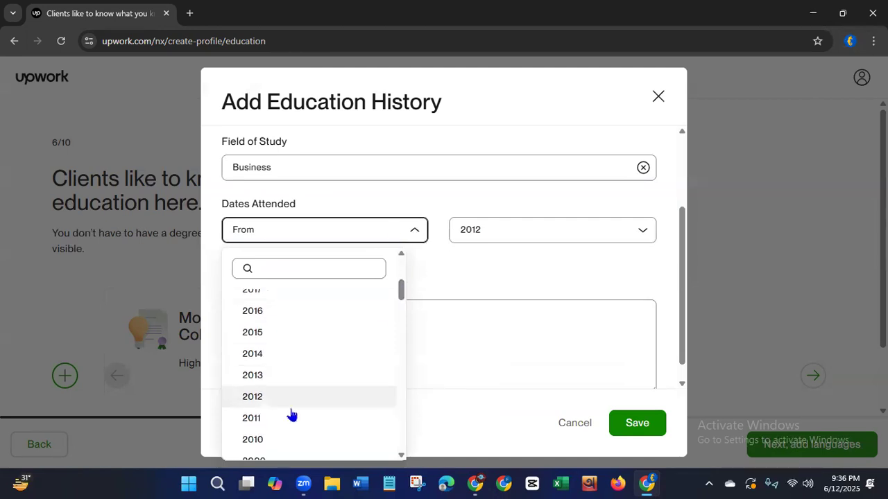
{"action": "left_click", "coordinate": [253, 440]}
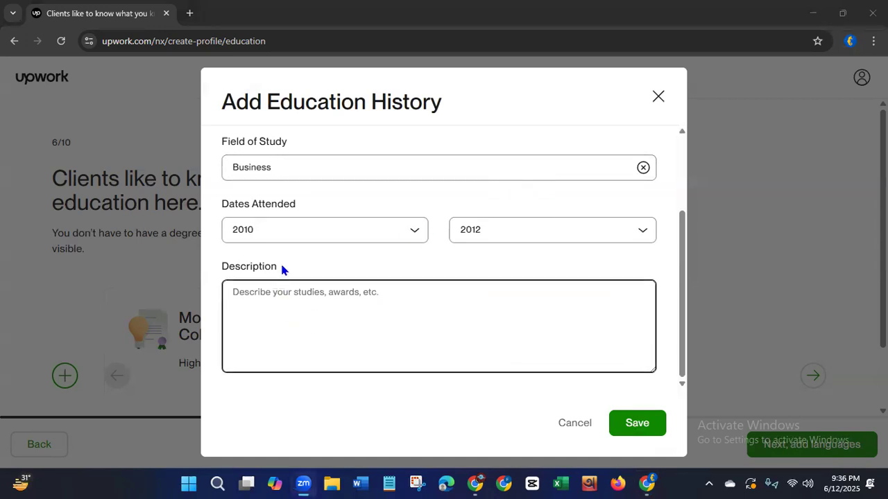
{"action": "left_click", "coordinate": [682, 330]}
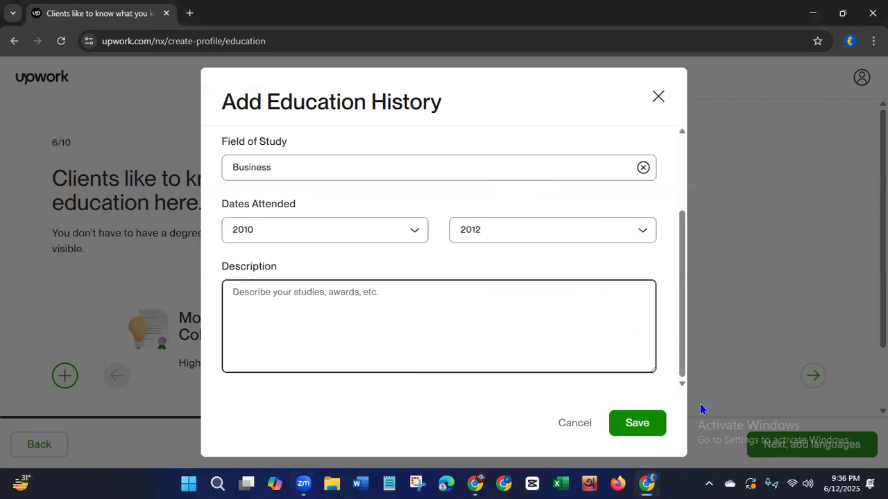
{"action": "left_click", "coordinate": [649, 426]}
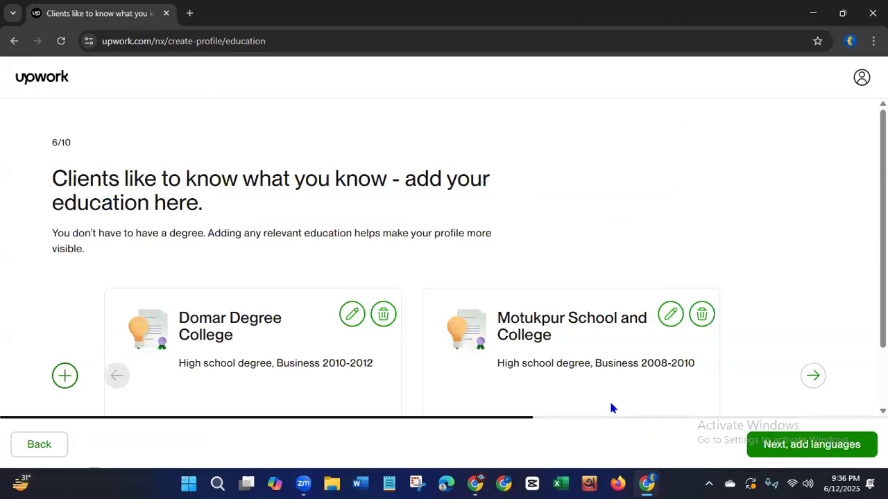
Start a third education history entry with Domar Degree College as the school.
{"action": "left_click", "coordinate": [65, 376]}
{"action": "left_click", "coordinate": [353, 158]}
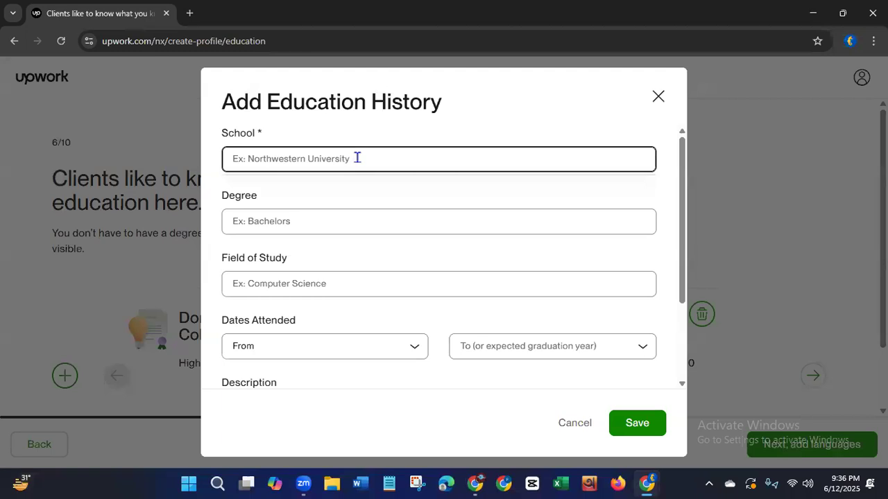
{"action": "type", "text": "Domar"}
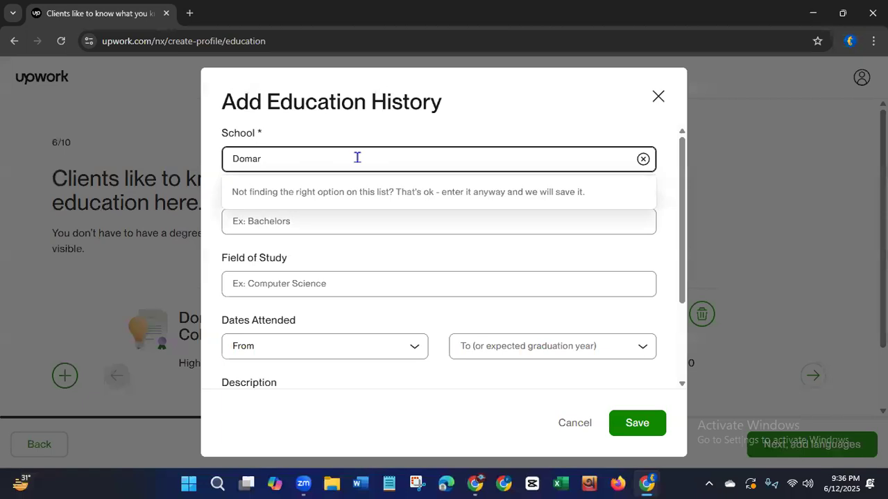
{"action": "type", "text": " Deg"}
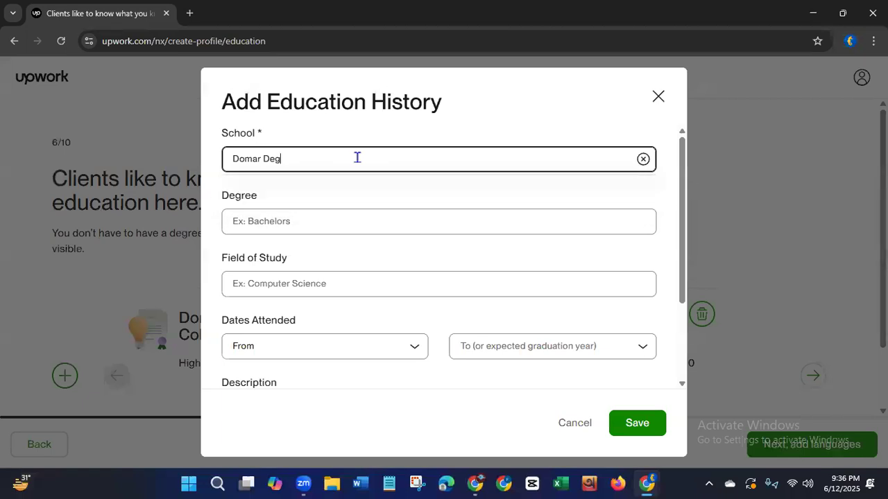
{"action": "type", "text": "ree Colle"}
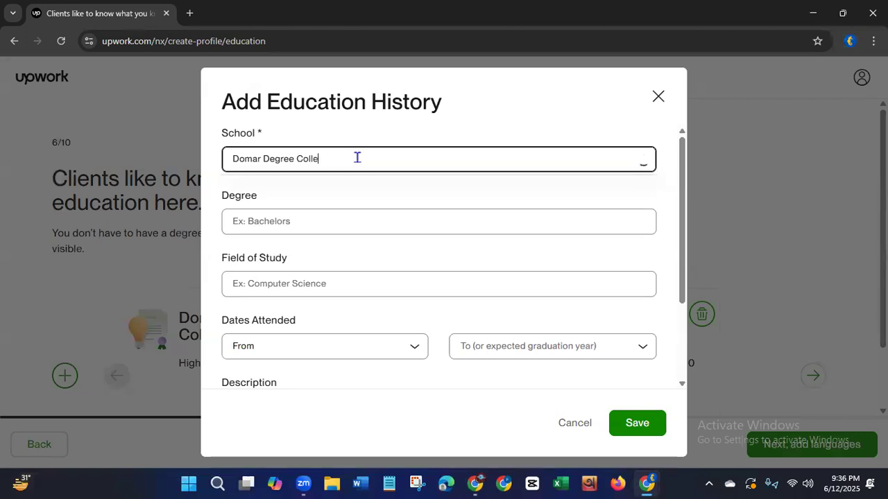
{"action": "type", "text": "ge"}
Set the degree to the suggested Bachelor of Arts (BA) and the field of study to Economics.
{"action": "left_click", "coordinate": [298, 227]}
{"action": "type", "text": "B"}
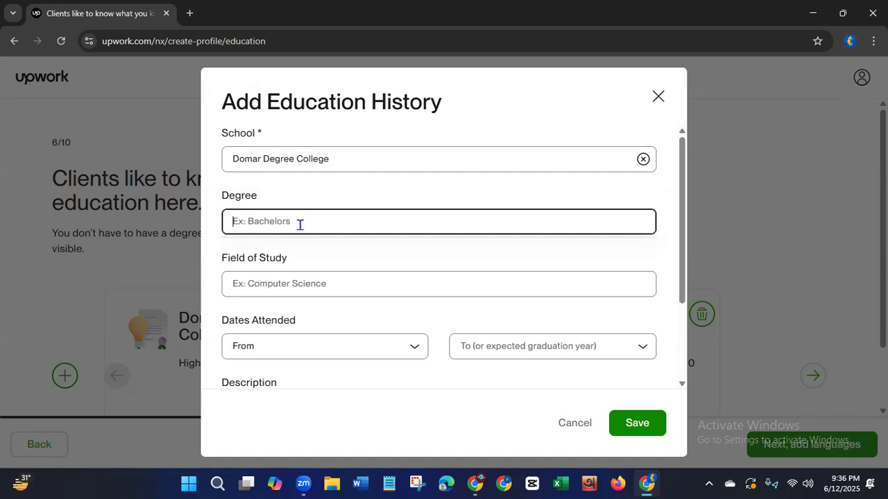
{"action": "type", "text": "a"}
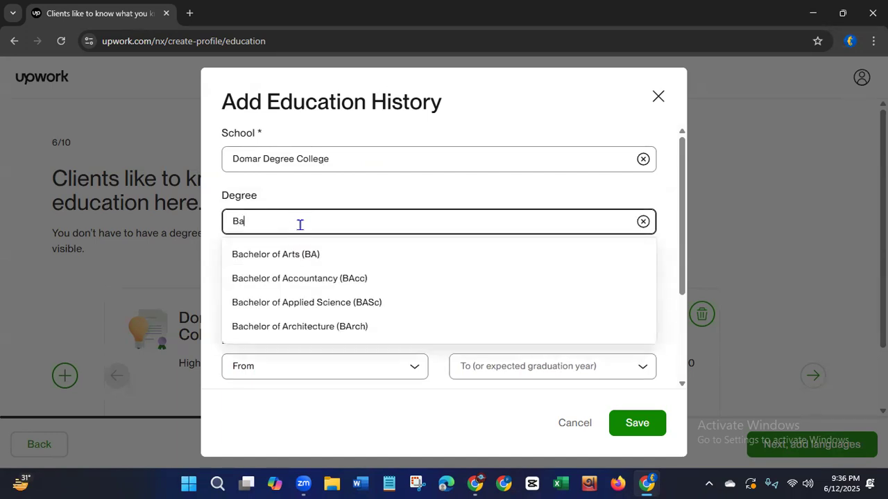
{"action": "left_click", "coordinate": [284, 258]}
{"action": "left_click", "coordinate": [317, 285]}
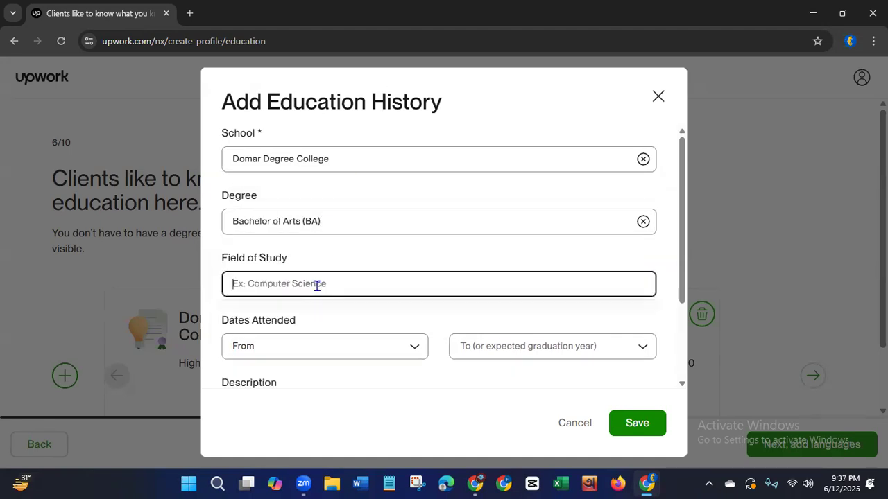
{"action": "type", "text": "ec"}
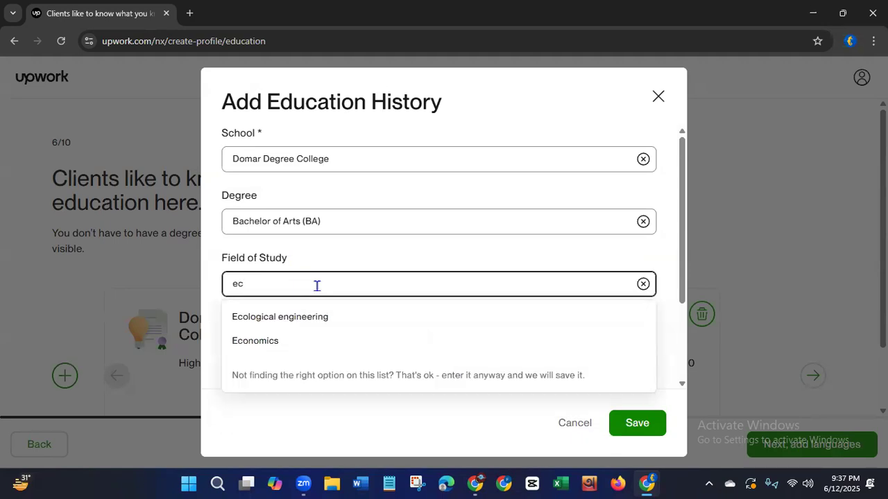
{"action": "left_click", "coordinate": [263, 342]}
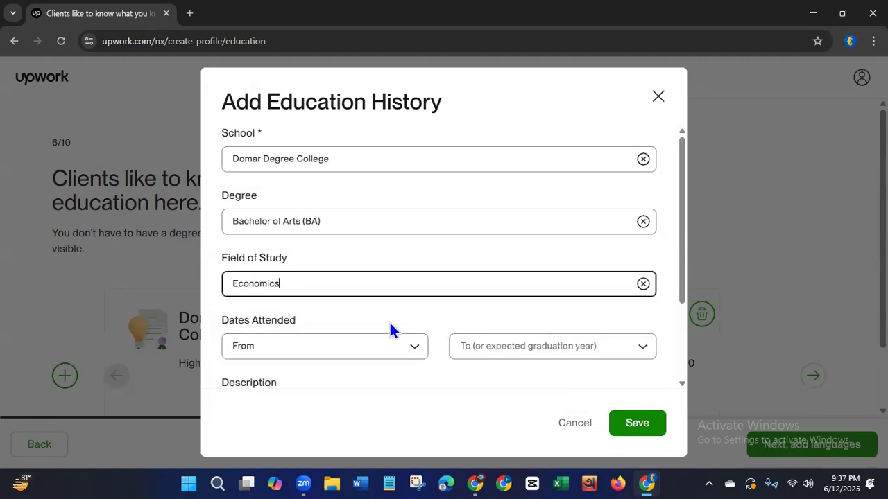
Set the dates attended for the bachelor's entry from 2013 to 2017 and save the entry.
{"action": "left_click", "coordinate": [406, 352]}
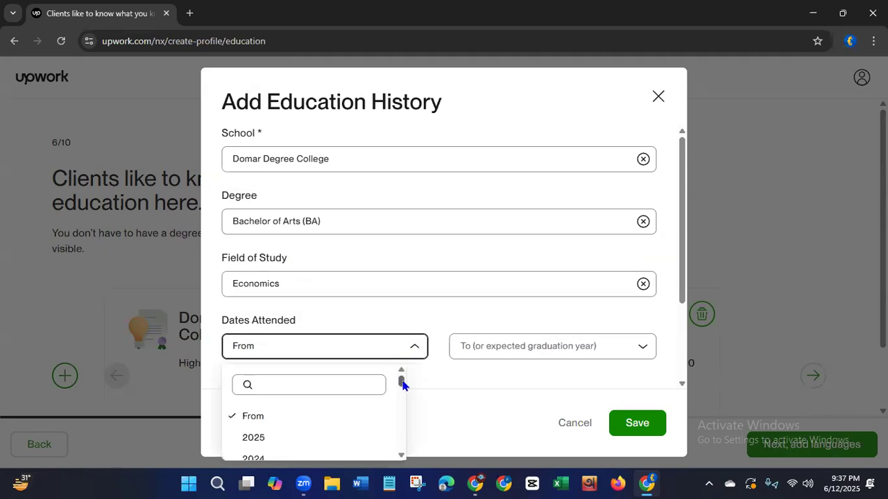
{"action": "left_click_drag", "start_coordinate": [402, 382], "coordinate": [398, 393]}
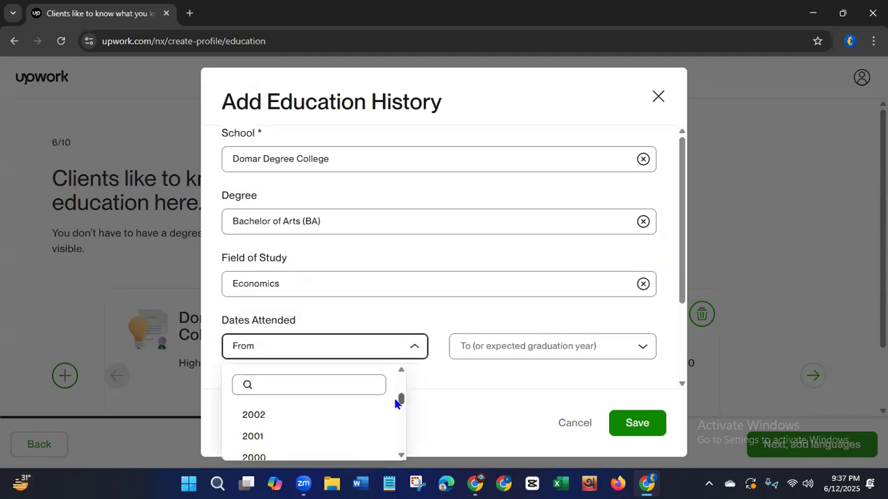
{"action": "left_click_drag", "start_coordinate": [395, 403], "coordinate": [396, 394]}
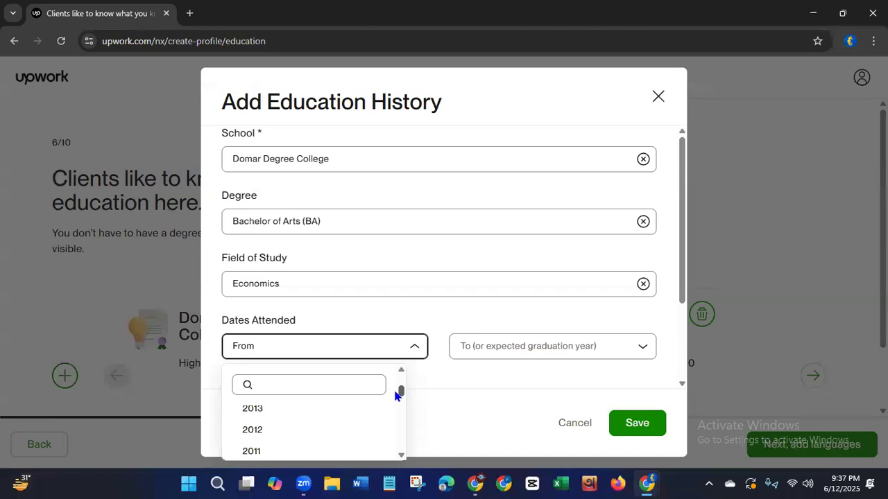
{"action": "left_click", "coordinate": [274, 412]}
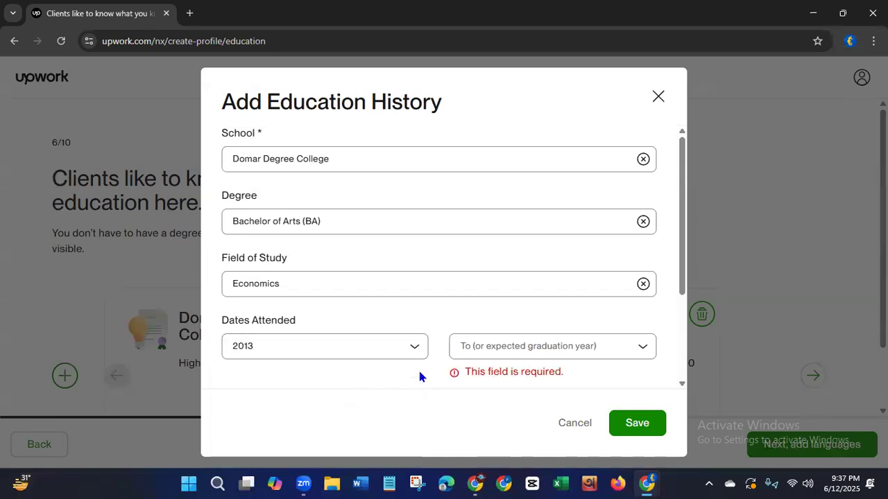
{"action": "left_click", "coordinate": [493, 352]}
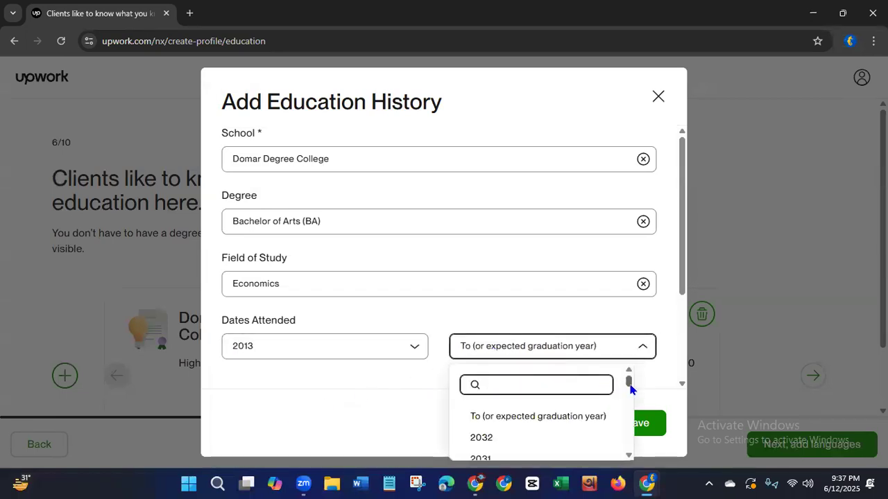
{"action": "left_click_drag", "start_coordinate": [629, 389], "coordinate": [630, 395]}
{"action": "left_click", "coordinate": [479, 426]}
{"action": "left_click", "coordinate": [639, 423]}
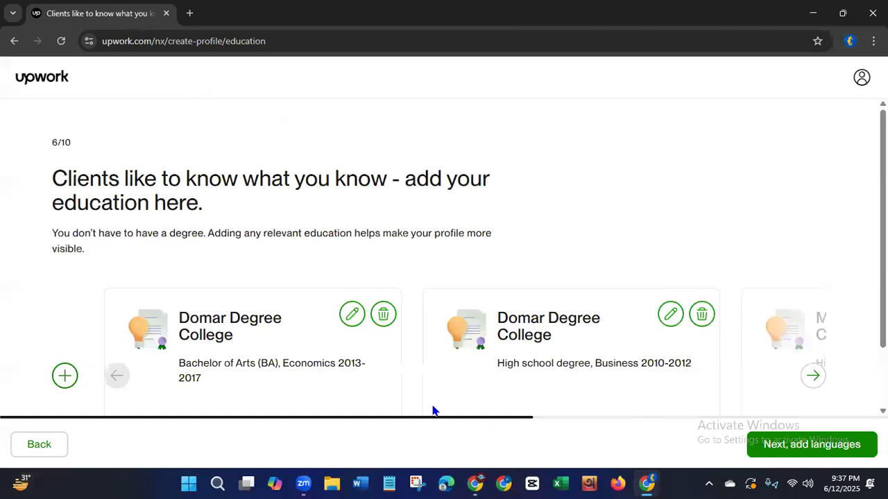
Proceed from education to the languages page and set the English proficiency to Fluent.
{"action": "left_click", "coordinate": [803, 451]}
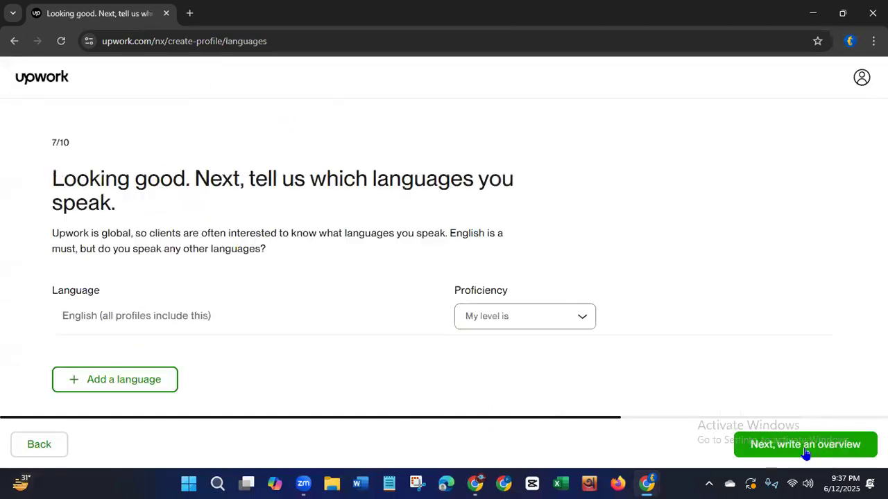
{"action": "left_click_drag", "start_coordinate": [64, 179], "coordinate": [332, 192]}
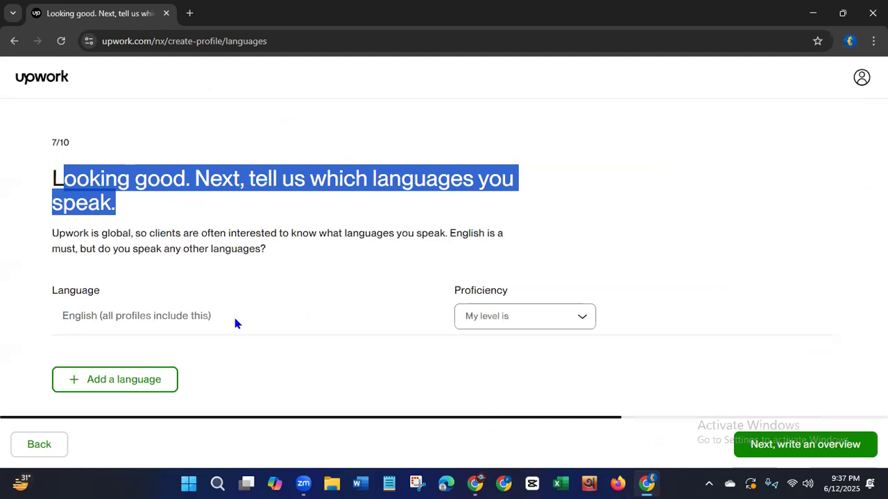
{"action": "left_click", "coordinate": [503, 324]}
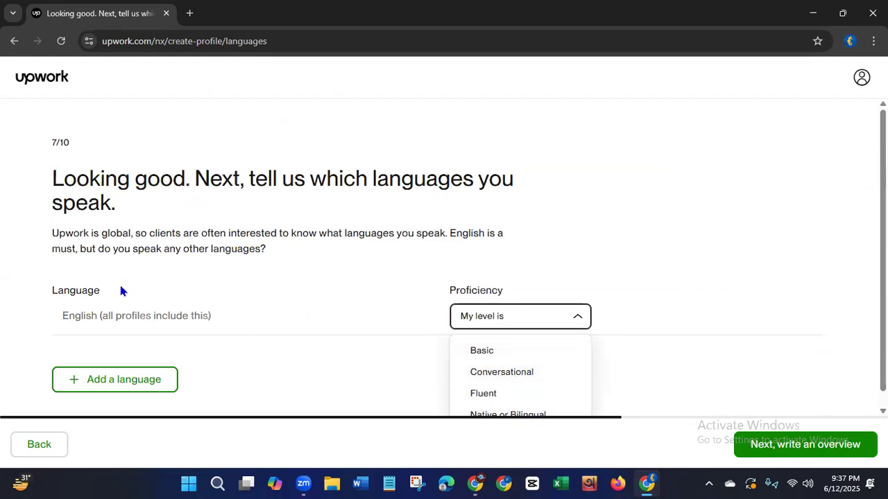
{"action": "left_click", "coordinate": [479, 393]}
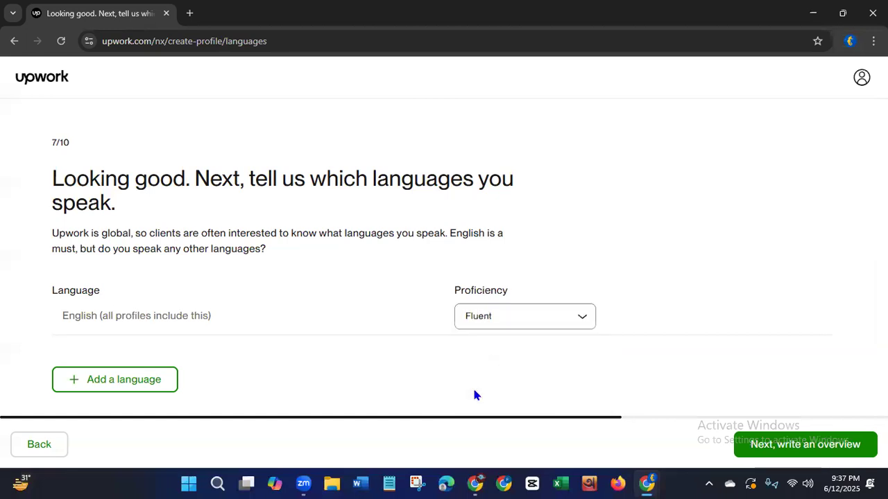
Add a second language row and search its language options for Bengali.
{"action": "left_click", "coordinate": [133, 384]}
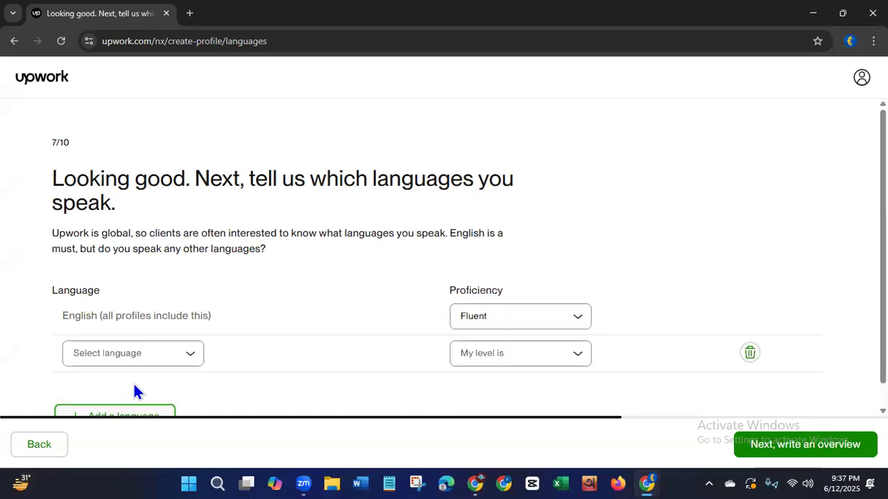
{"action": "left_click", "coordinate": [191, 353]}
{"action": "type", "text": "ben"}
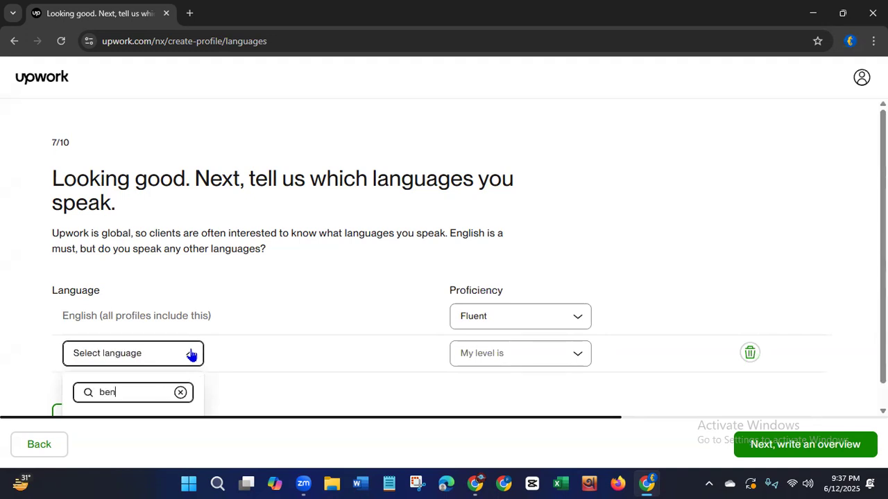
{"action": "type", "text": "gali"}
{"action": "left_click_drag", "start_coordinate": [883, 280], "coordinate": [883, 305]}
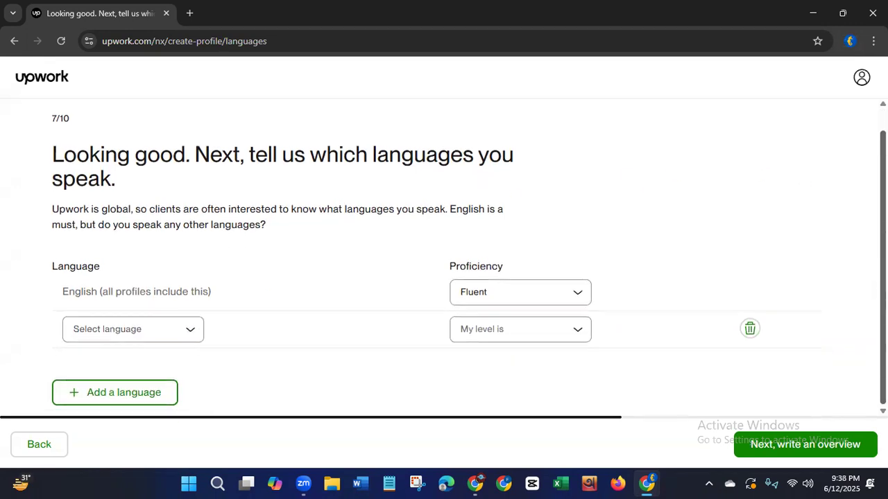
{"action": "left_click", "coordinate": [164, 392]}
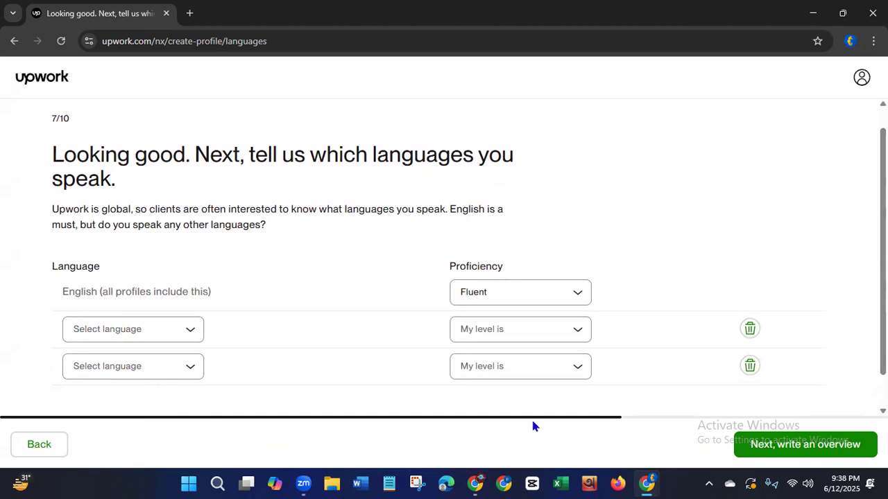
{"action": "left_click", "coordinate": [170, 374]}
{"action": "type", "text": "b"}
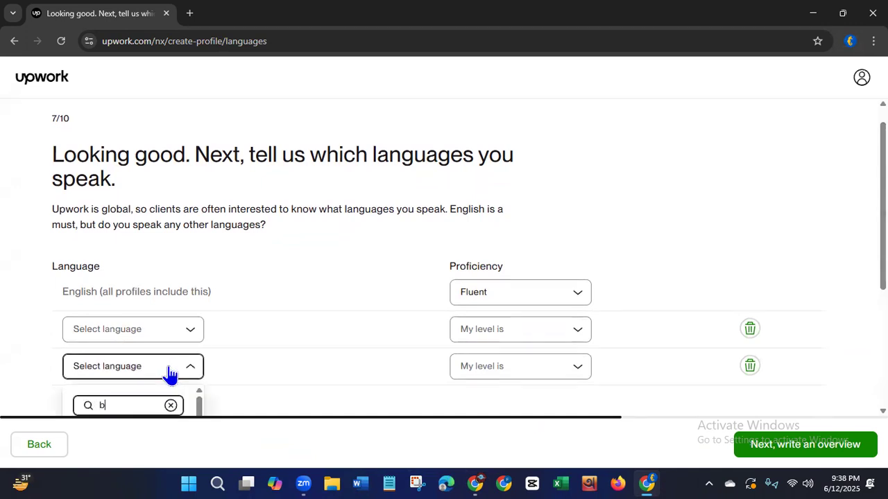
{"action": "type", "text": "angla"}
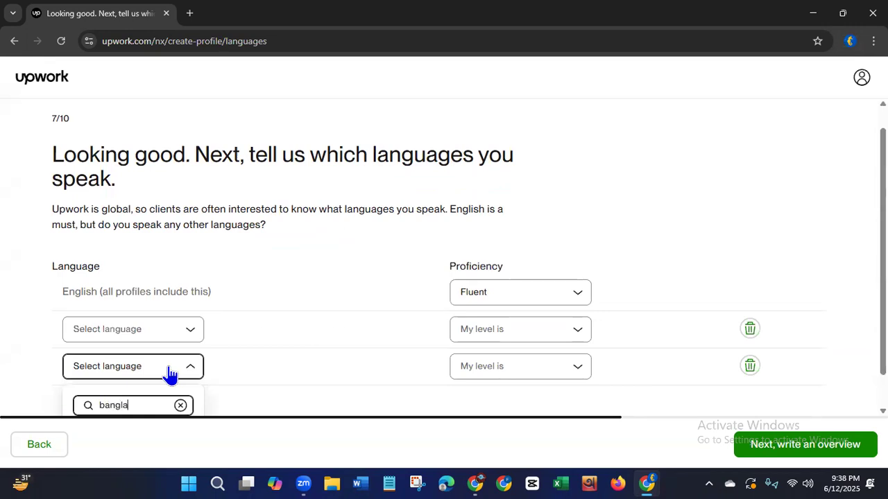
{"action": "left_click", "coordinate": [883, 347]}
{"action": "left_click_drag", "start_coordinate": [883, 347], "coordinate": [883, 378]}
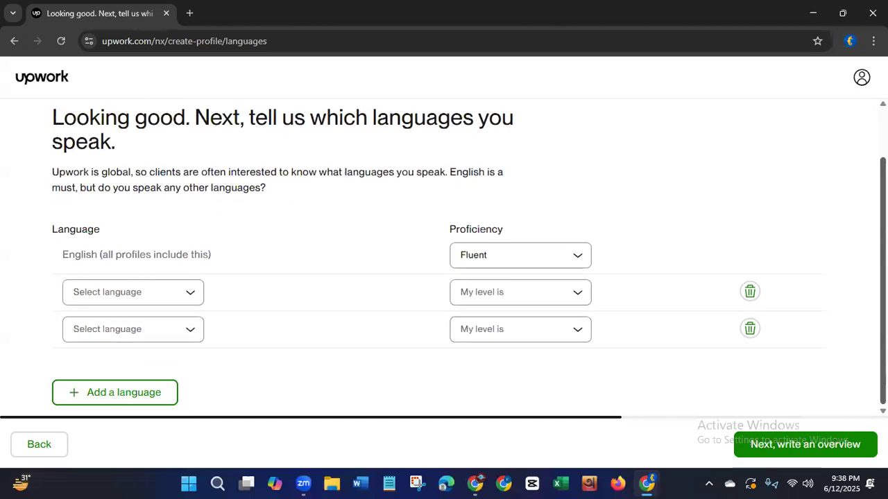
{"action": "left_click", "coordinate": [750, 329]}
Set the added row's language to Bengali by searching for "ben".
{"action": "left_click", "coordinate": [189, 331]}
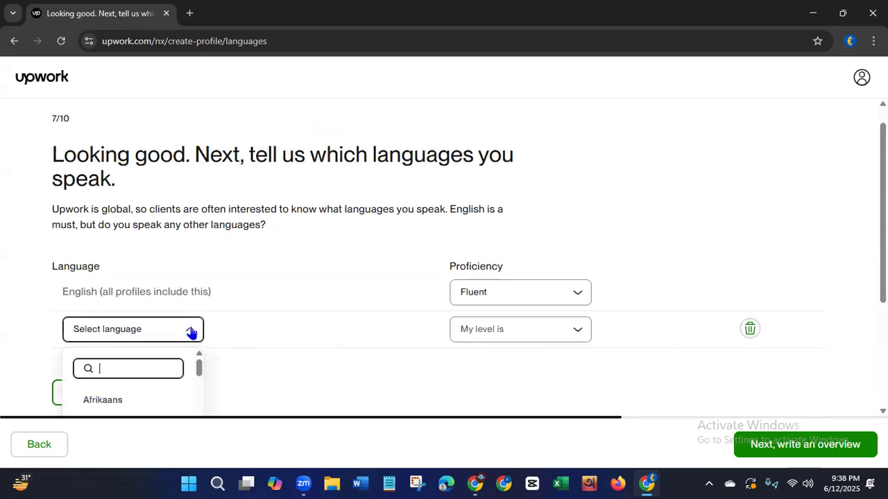
{"action": "type", "text": "ben"}
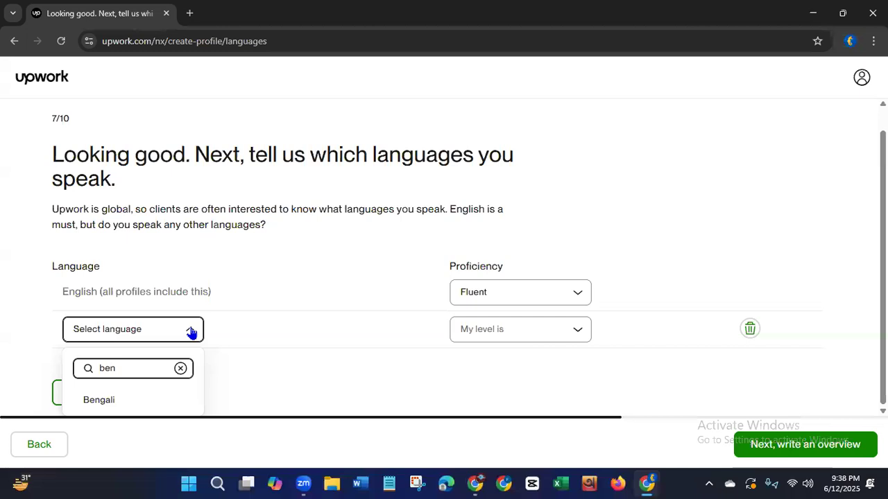
{"action": "left_click", "coordinate": [93, 407]}
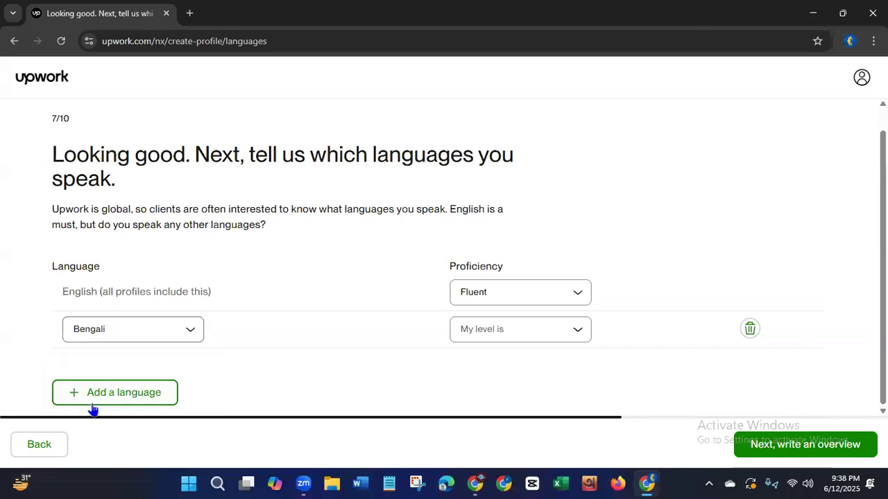
Set the Bengali proficiency to Native or Bilingual and continue to the profile overview page.
{"action": "left_click", "coordinate": [485, 332]}
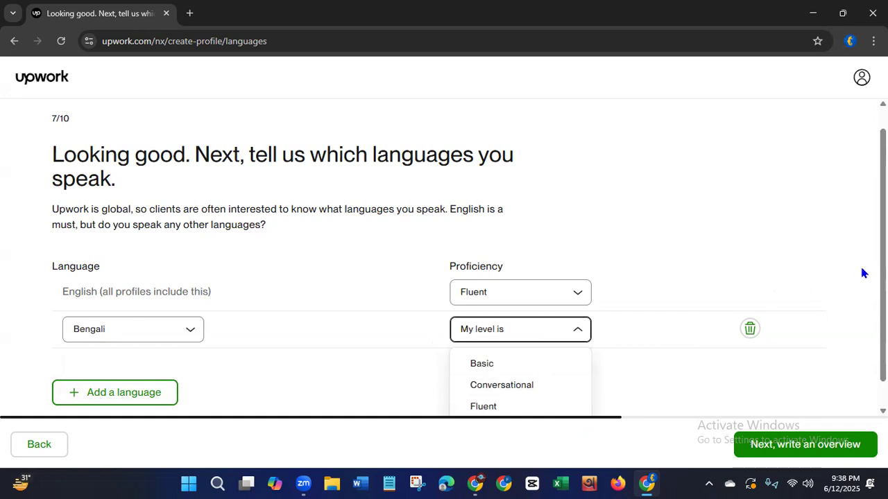
{"action": "left_click", "coordinate": [883, 277]}
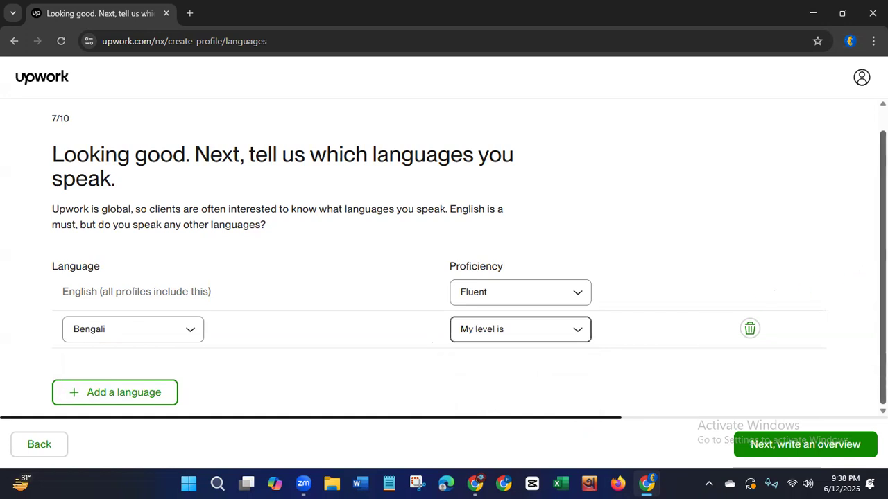
{"action": "left_click", "coordinate": [568, 331]}
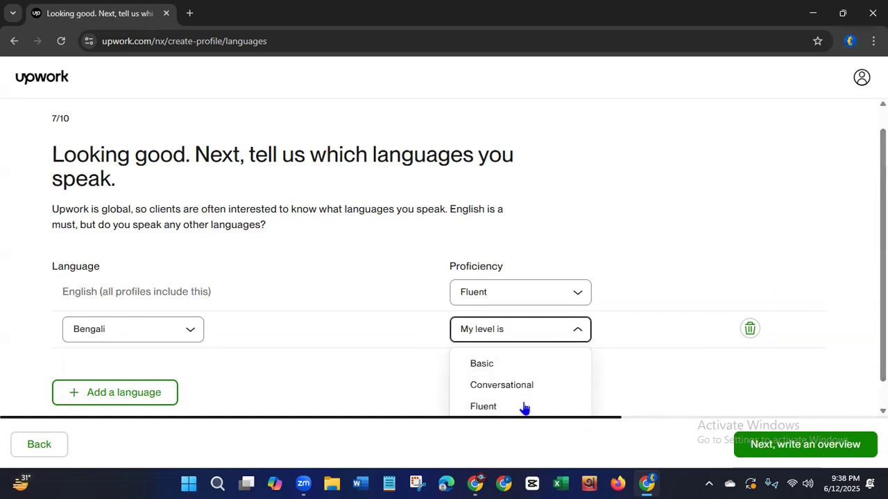
{"action": "left_click", "coordinate": [540, 407]}
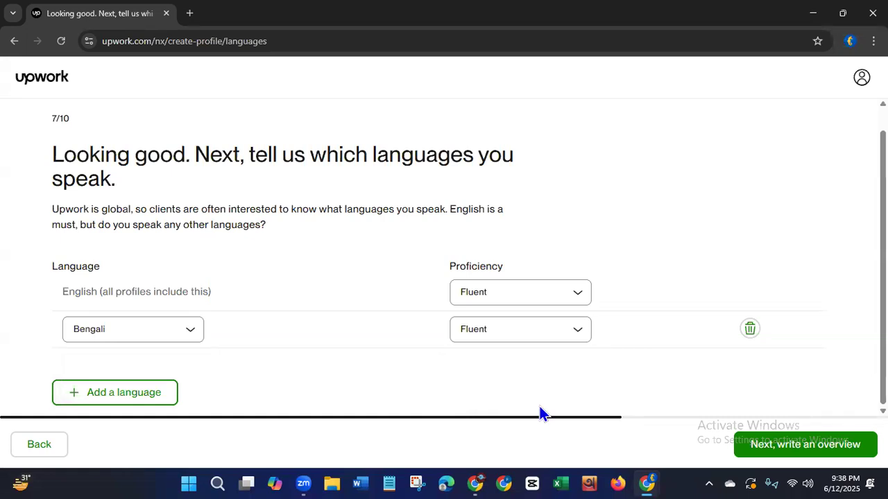
{"action": "left_click", "coordinate": [567, 332]}
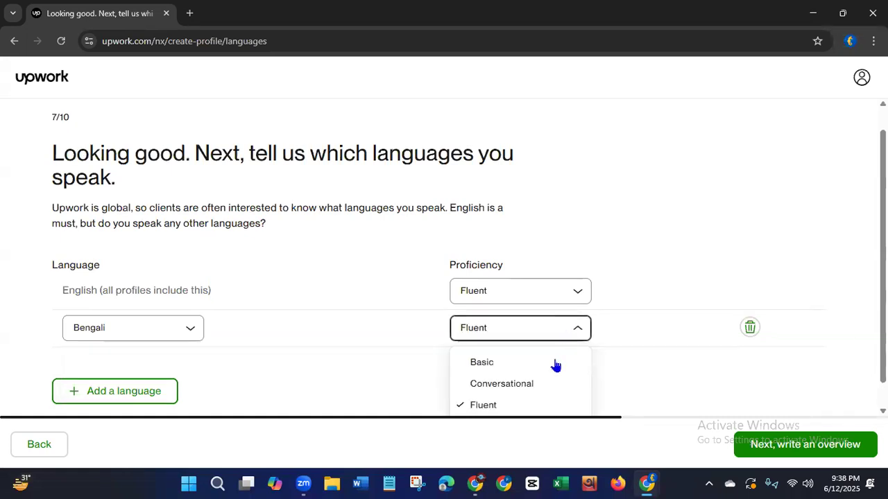
{"action": "left_click", "coordinate": [531, 407]}
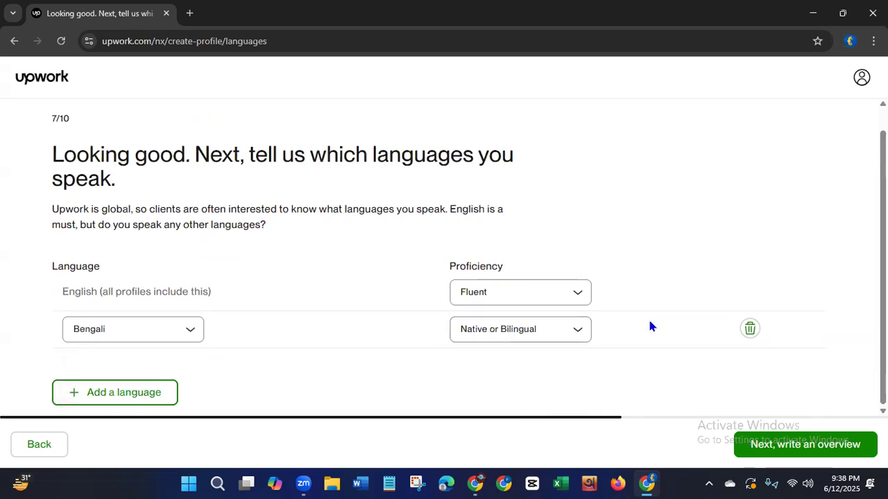
{"action": "left_click", "coordinate": [815, 454]}
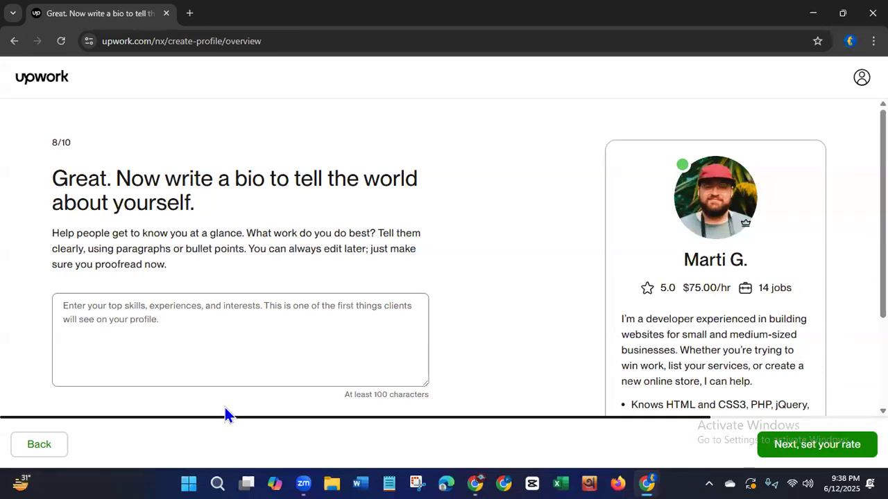
Start the bio with "Greetings, this is" followed by the freelancer's first name.
{"action": "left_click", "coordinate": [112, 380]}
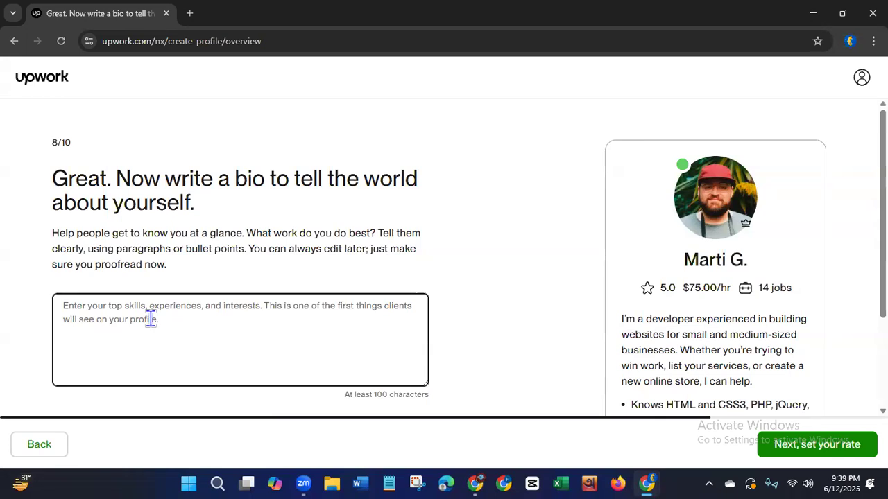
{"action": "left_click", "coordinate": [137, 290]}
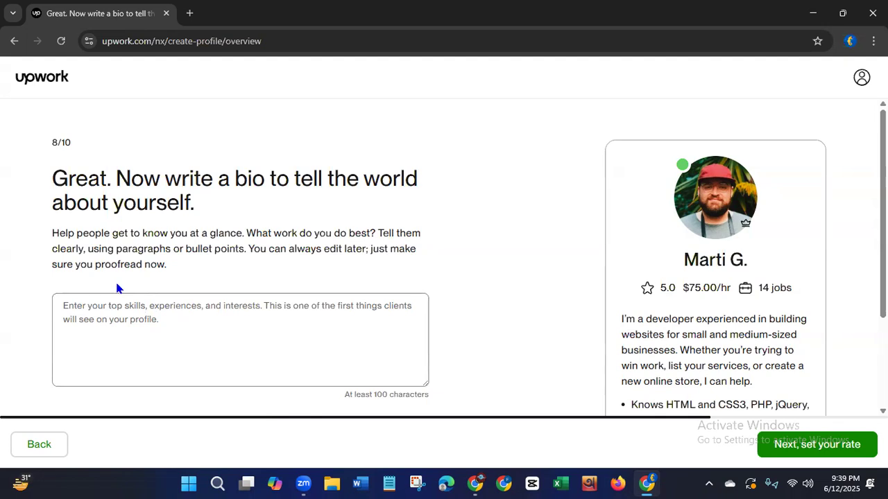
{"action": "left_click", "coordinate": [106, 321]}
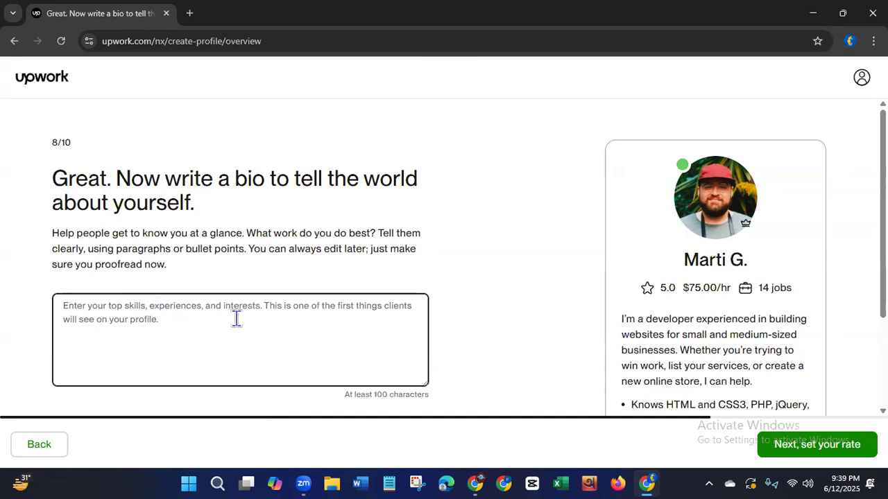
{"action": "type", "text": "G"}
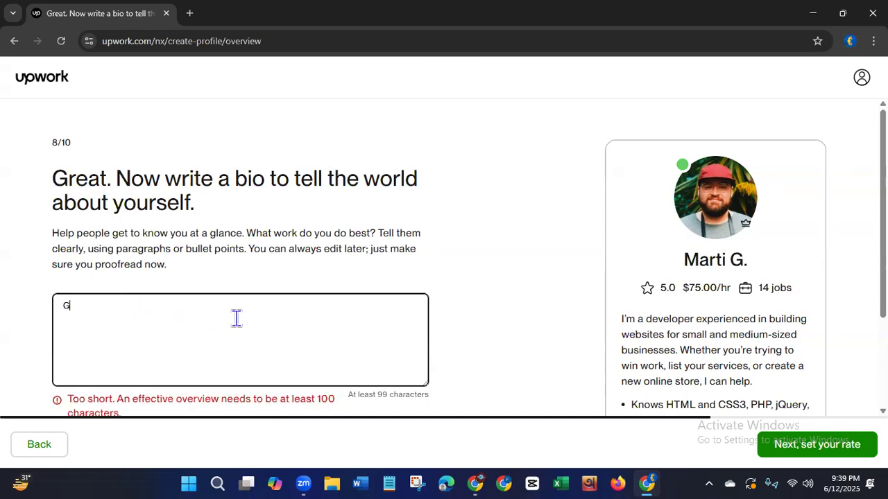
{"action": "type", "text": "reetings"}
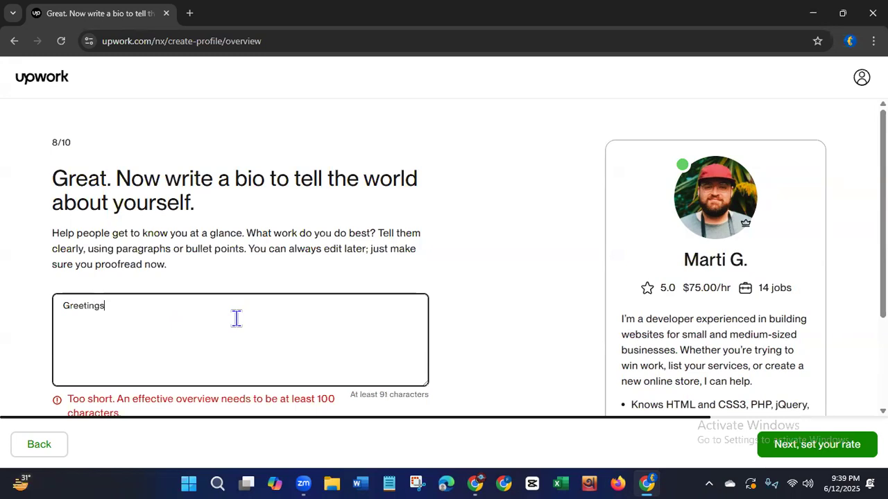
{"action": "type", "text": ", this is Rome"}
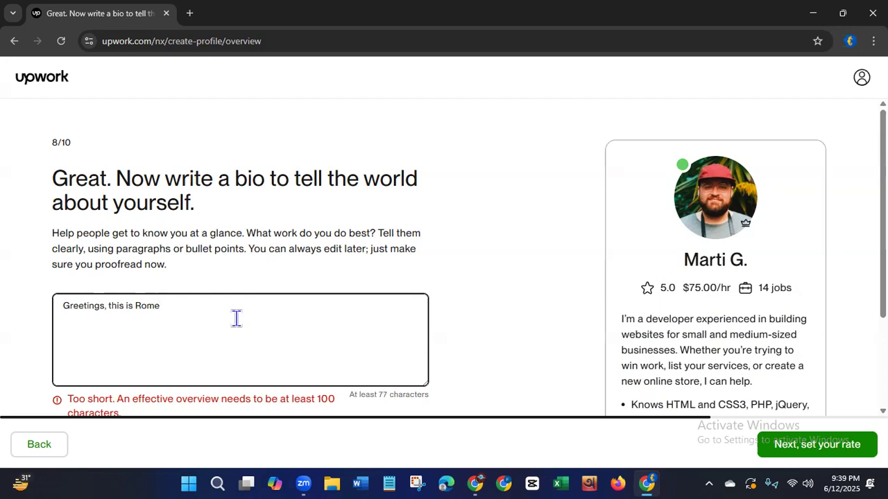
{"action": "key", "text": "BackSpace"}
{"action": "type", "text": "an a professi"}
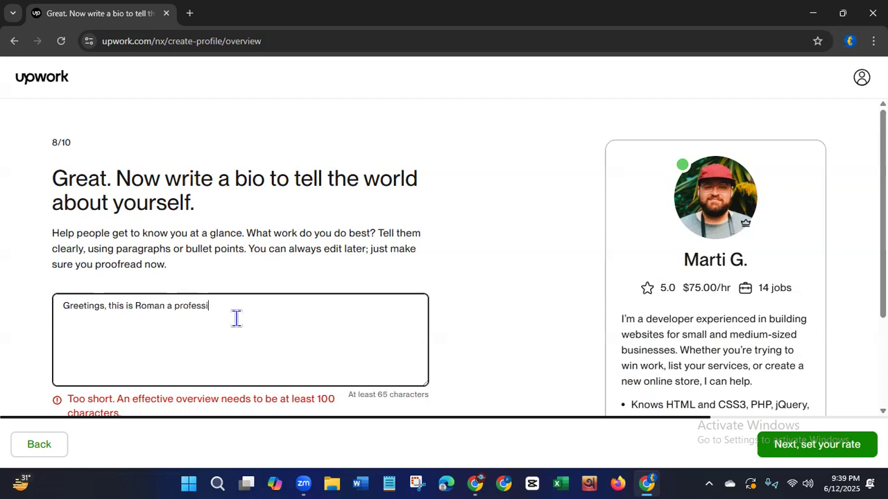
{"action": "type", "text": "onal digital marketing man"}
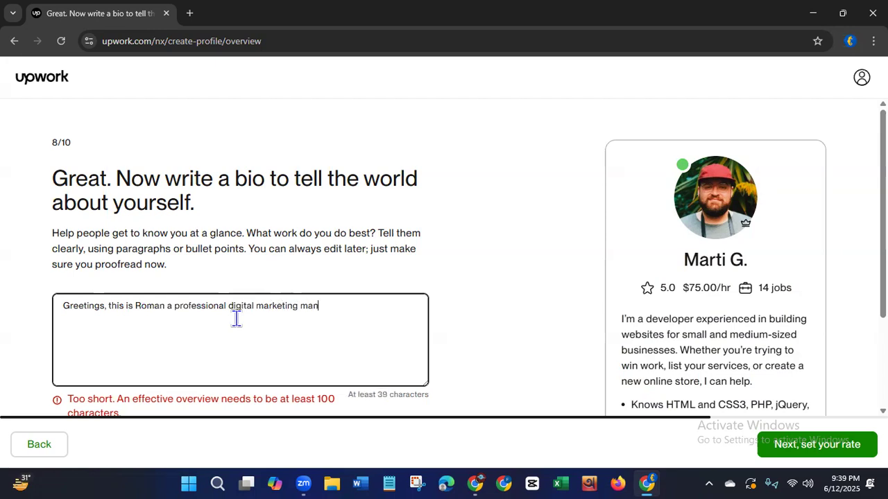
{"action": "type", "text": "ager with the exp"}
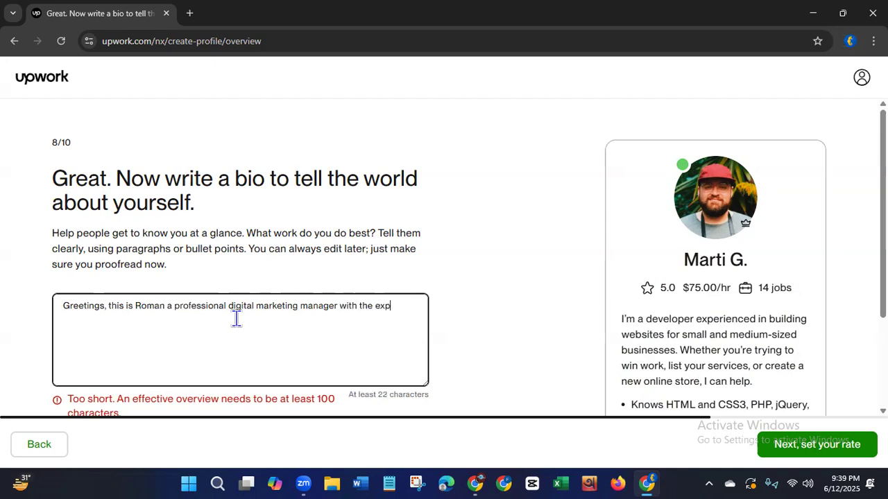
{"action": "type", "text": "ertise in"}
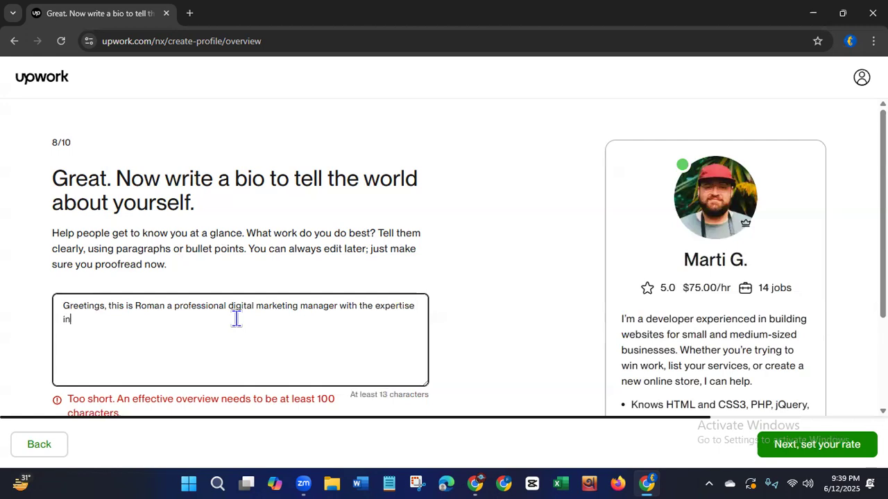
Continue the bio after the name with "a professional digital marketing manager with the expertise".
{"action": "key", "text": "BackSpace"}
{"action": "key", "text": "alt+Tab"}
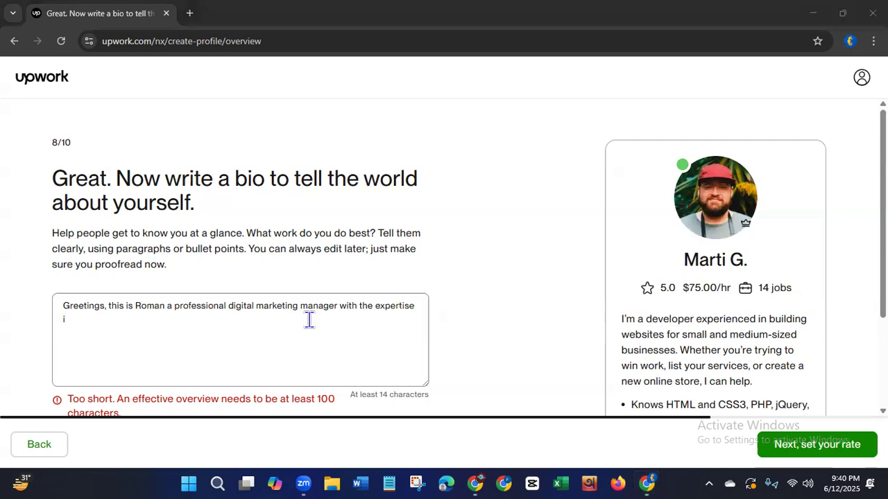
{"action": "left_click", "coordinate": [100, 321]}
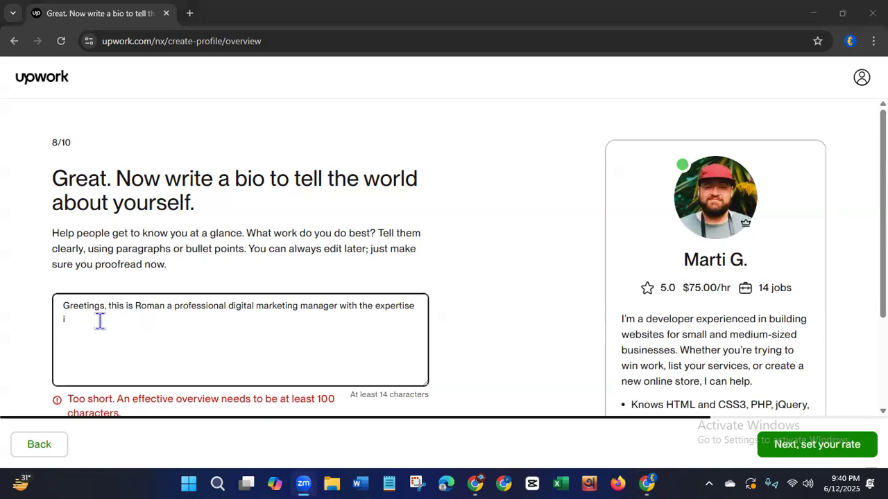
{"action": "left_click", "coordinate": [198, 55]}
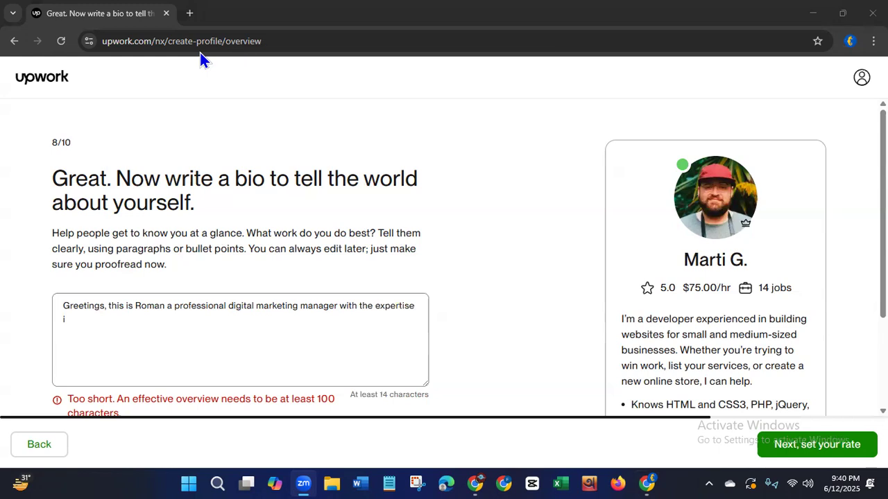
{"action": "left_click", "coordinate": [79, 327]}
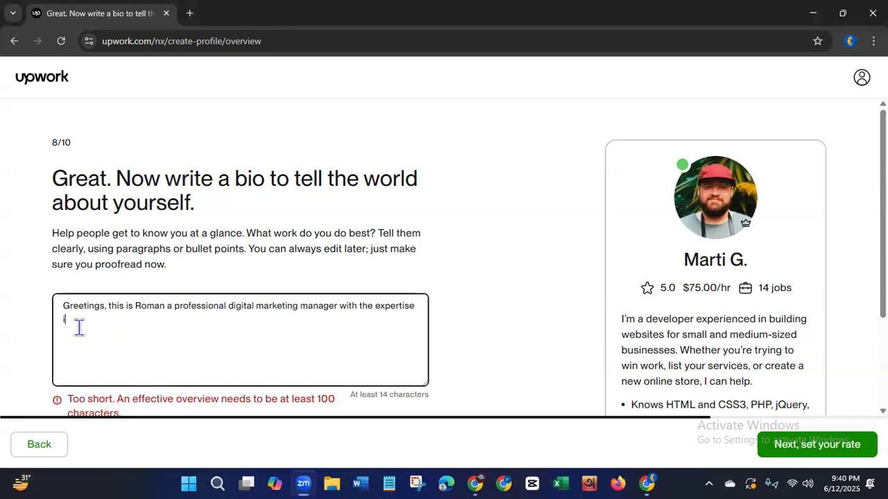
Continue the bio's first sentence with "on social media management, social media marketing".
{"action": "type", "text": "on so"}
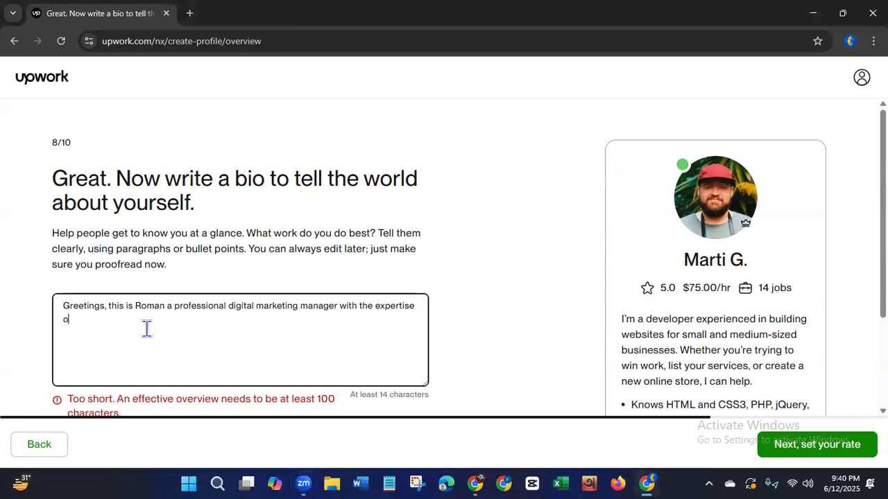
{"action": "type", "text": "ial media "}
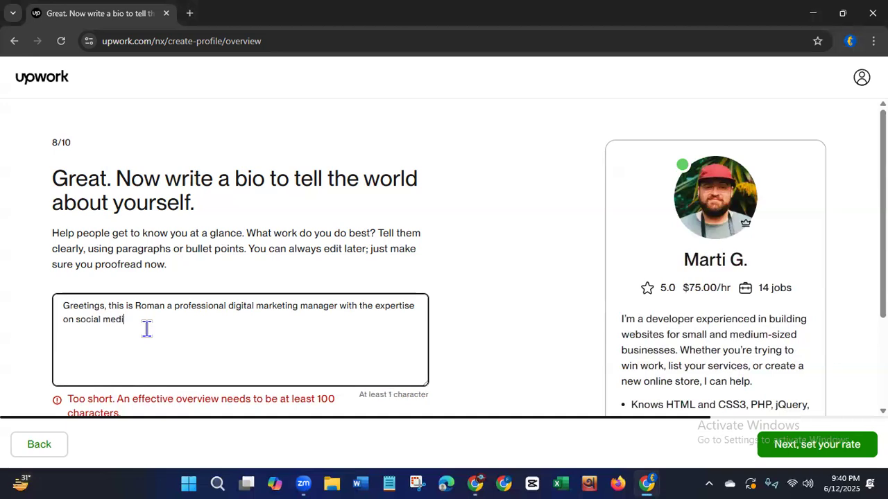
{"action": "type", "text": "mana"}
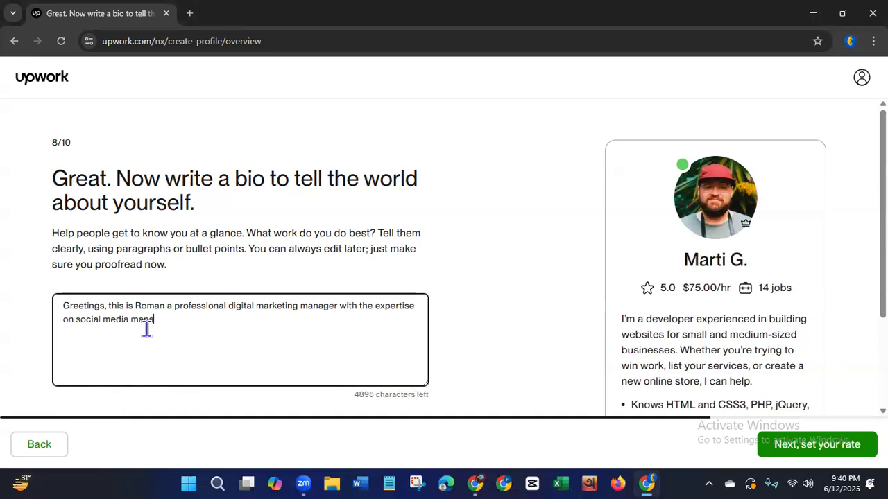
{"action": "type", "text": "gement, social me"}
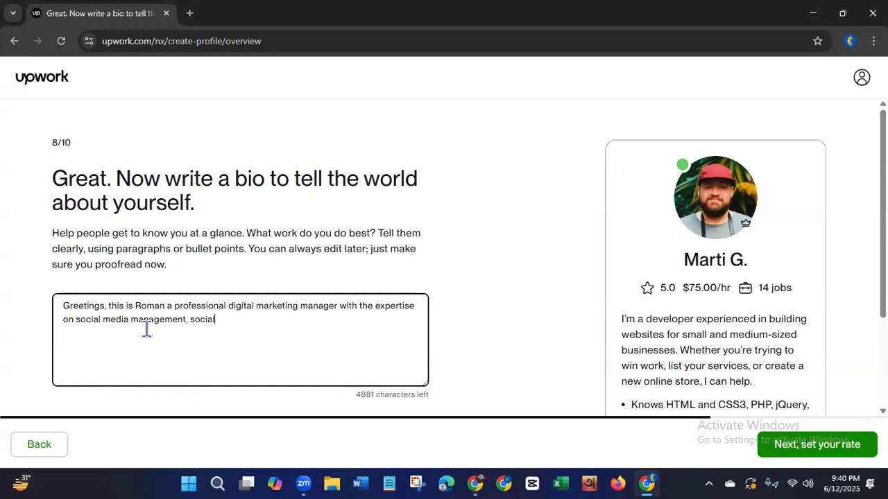
{"action": "type", "text": "dia marketin"}
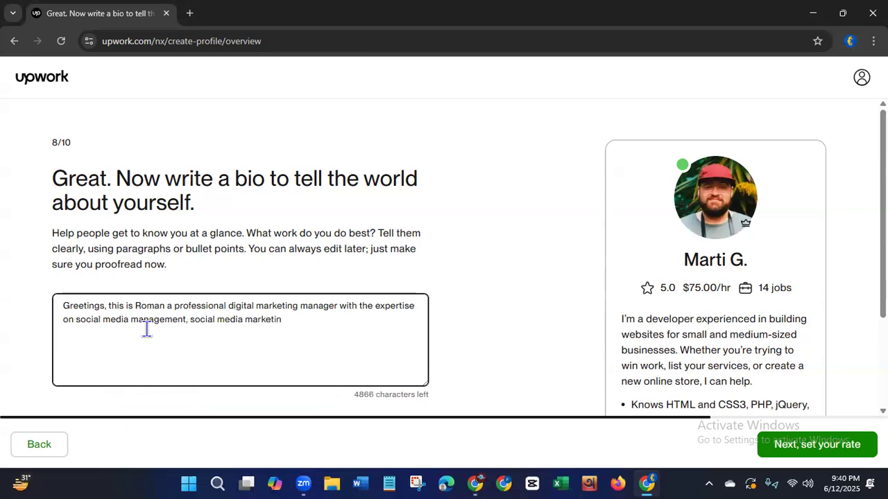
{"action": "type", "text": "g."}
Add ", social media advertising" to the list of expertise in the bio.
{"action": "key", "text": "BackSpace"}
{"action": "type", "text": ", social media advertising, data "}
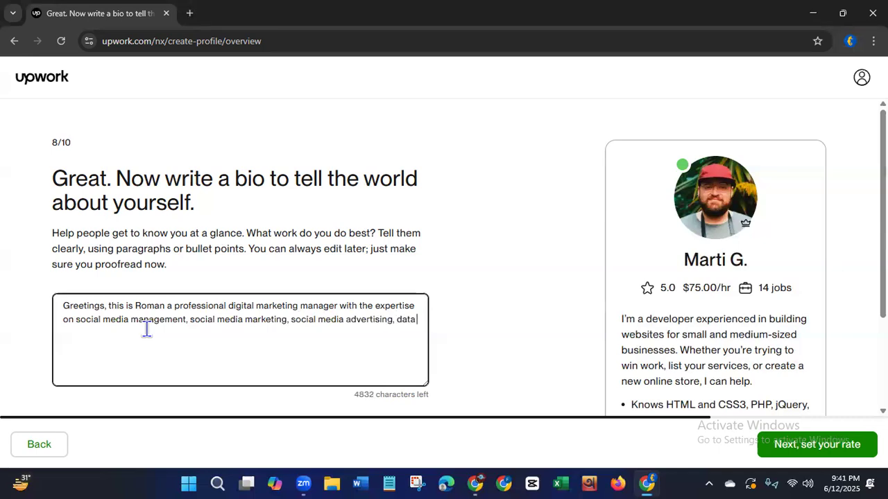
{"action": "type", "text": "entry and lead"}
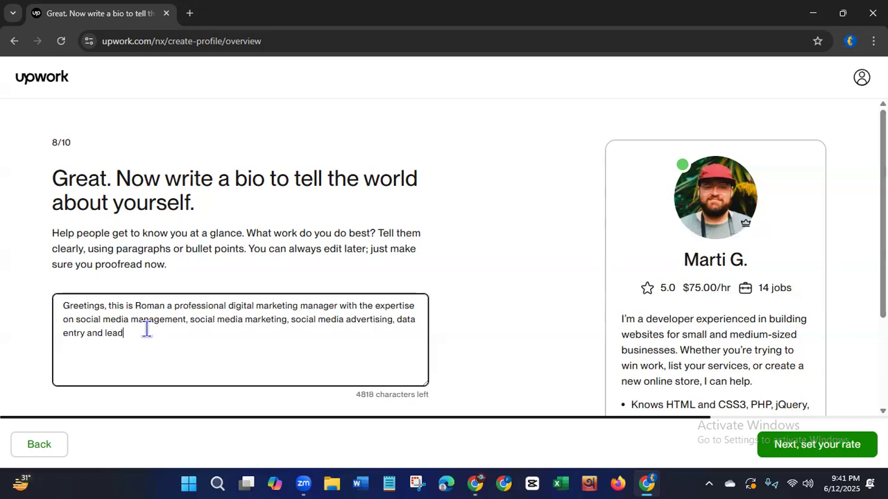
{"action": "type", "text": " generation."}
Finish the bio's first sentence with ", data entry and lead generation." and leave a blank line below it.
{"action": "key", "text": "Return"}
Start the second bio paragraph with "I can assist you to create , grow".
{"action": "type", "text": "I can assist you to create , grow"}
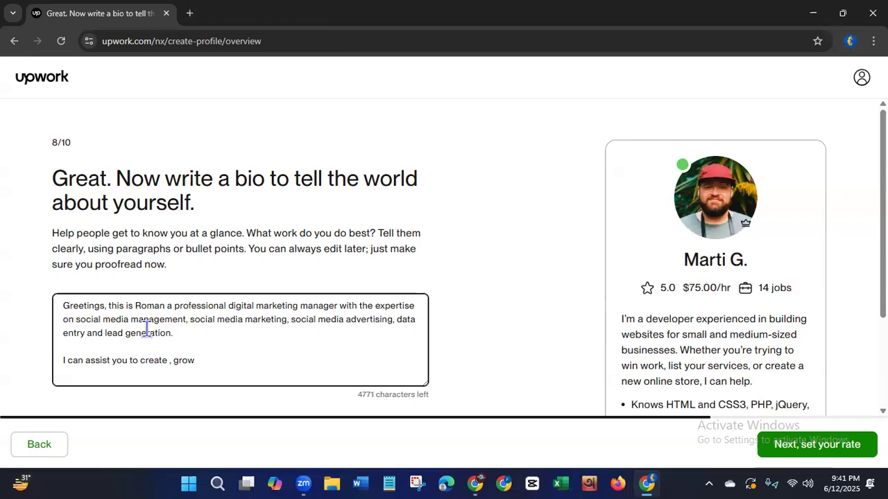
Remove the stray space before the comma after "create" and extend the sentence with ", and manage".
{"action": "key", "text": "Left"}
{"action": "key", "text": "Left"}
{"action": "key", "text": "Left"}
{"action": "key", "text": "Left"}
{"action": "key", "text": "Left"}
{"action": "key", "text": "Left"}
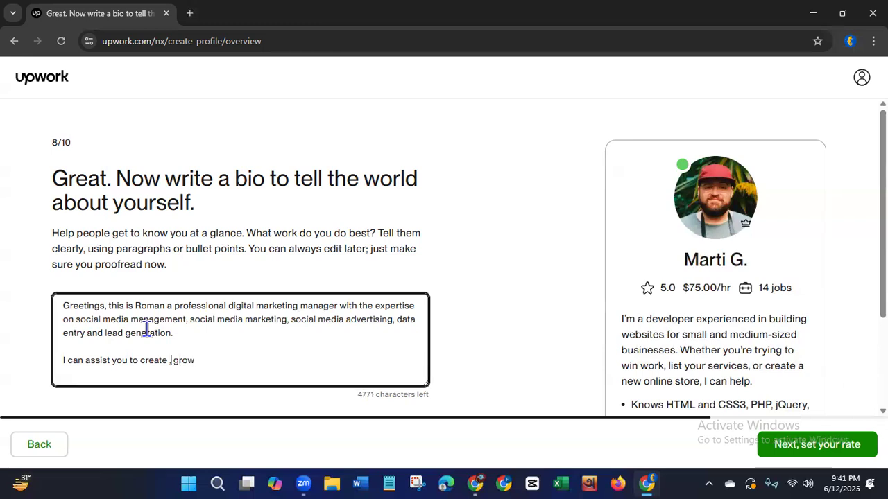
{"action": "key", "text": "BackSpace"}
{"action": "key", "text": "Right"}
{"action": "key", "text": "Right"}
{"action": "key", "text": "Right"}
{"action": "key", "text": "Right"}
{"action": "type", "text": ", and manage"}
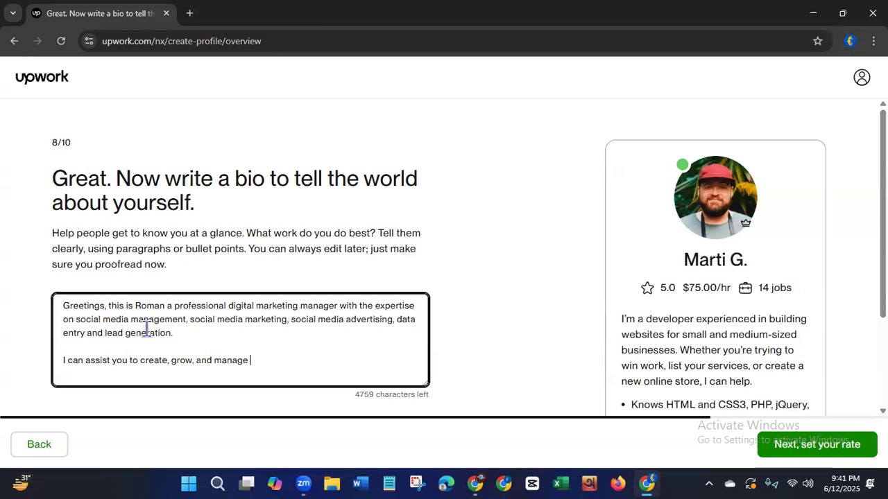
{"action": "type", "text": " your social medi"}
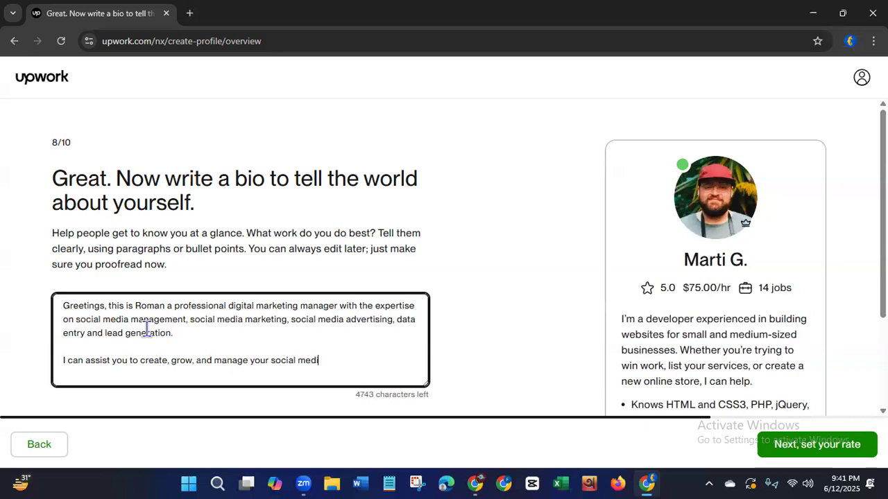
{"action": "type", "text": "a accounts like"}
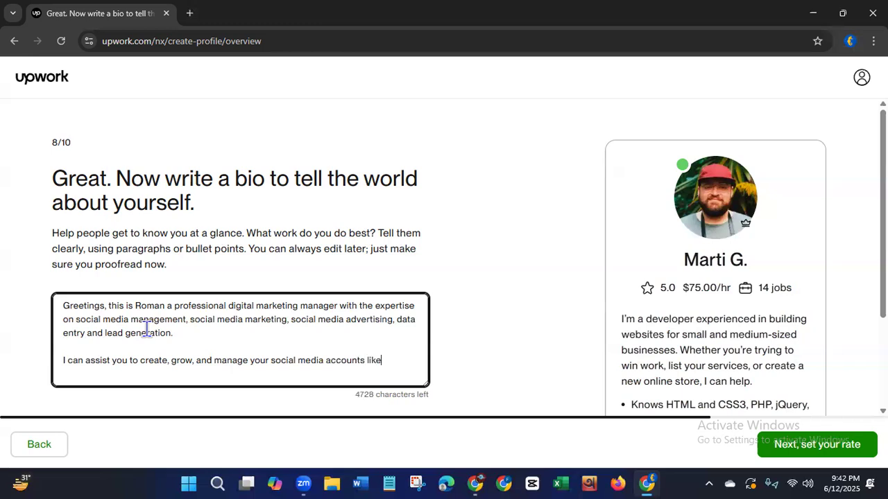
{"action": "type", "text": ":"}
Complete the sentence with "your social media accounts like:" and begin a new line for the list.
{"action": "key", "text": "Return"}
List "-Facebook" and "-LinkedIn" on separate lines under the social media accounts sentence.
{"action": "type", "text": "-Facebook"}
{"action": "key", "text": "Return"}
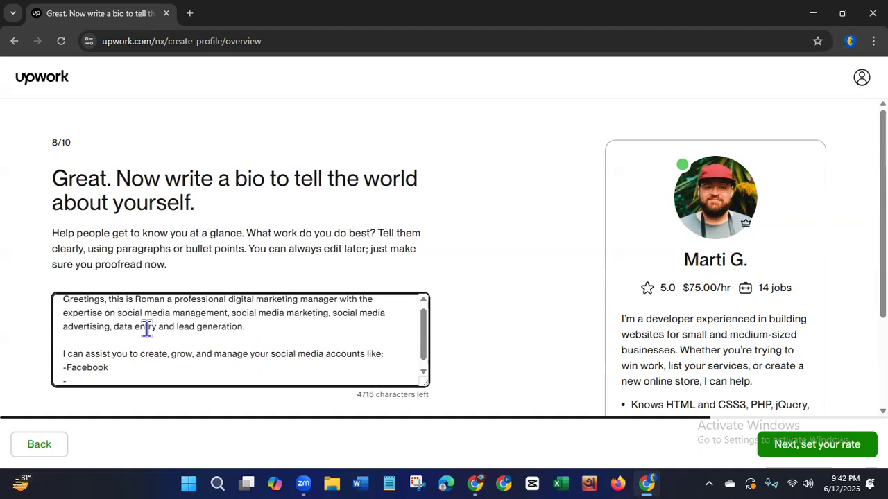
{"action": "type", "text": "-LinkedIn"}
{"action": "key", "text": "Return"}
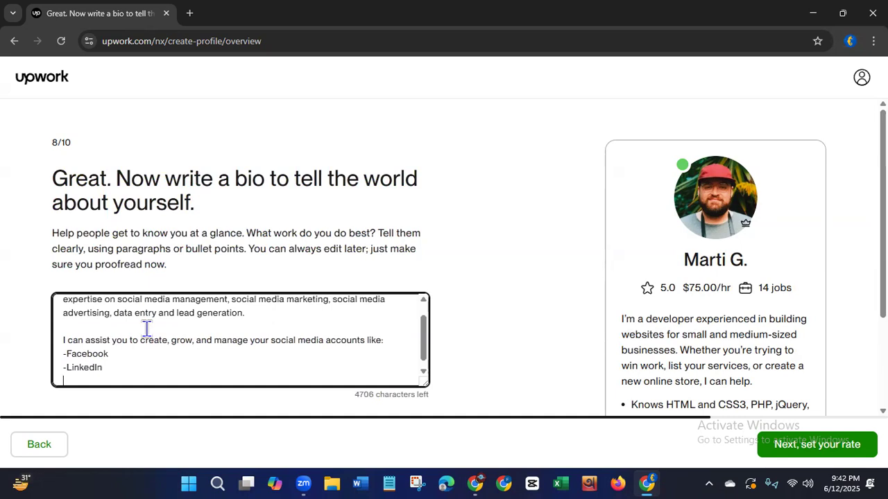
Add "-Pinterest" and "-Youtube" as the following lines of the platform list.
{"action": "type", "text": "-Pinterest"}
{"action": "key", "text": "Return"}
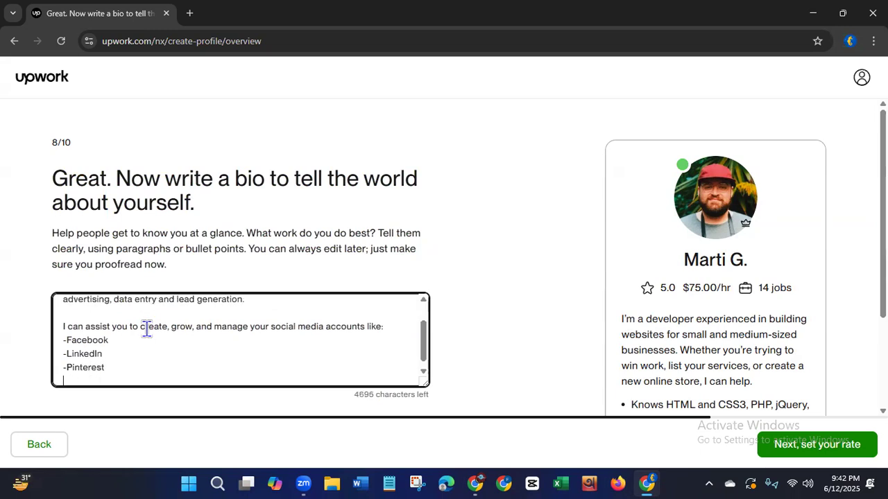
{"action": "type", "text": "-Youtube"}
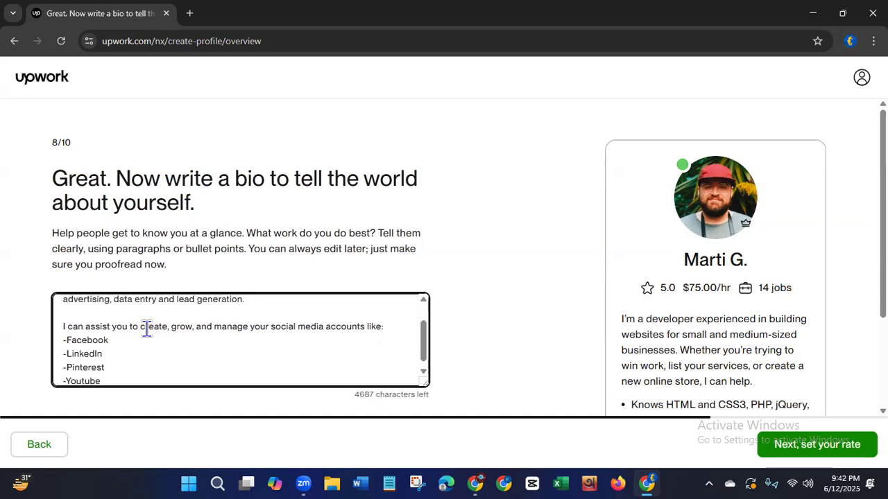
{"action": "key", "text": "Return"}
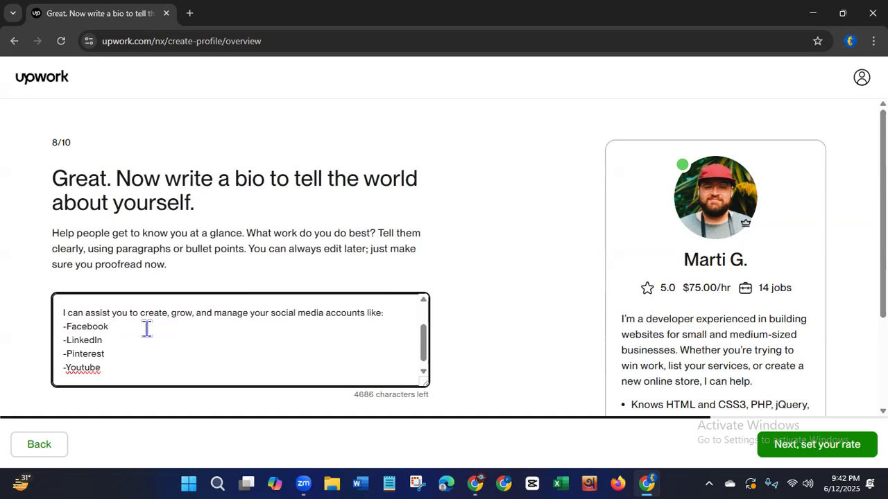
Correct the spelling of "Youtube" in the platform list to "YouTube".
{"action": "key", "text": "Right"}
{"action": "key", "text": "Right"}
{"action": "key", "text": "Right"}
{"action": "key", "text": "Right"}
{"action": "key", "text": "Right"}
{"action": "key", "text": "BackSpace"}
{"action": "type", "text": "t"}
{"action": "key", "text": "BackSpace"}
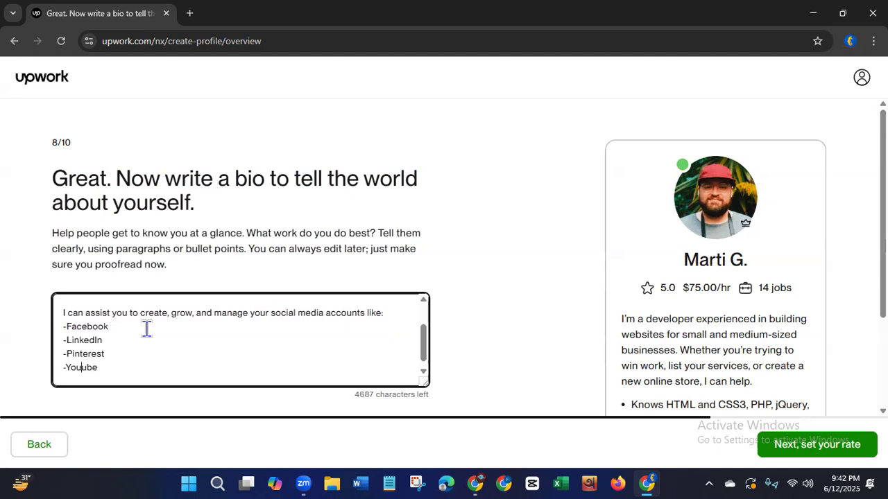
{"action": "type", "text": "T"}
{"action": "key", "text": "End"}
Add "-Twitter" as a new line below YouTube in the platform list.
{"action": "key", "text": "Return"}
{"action": "type", "text": "-Twitter"}
{"action": "key", "text": "Return"}
Add "-Quora" as the last platform, put "and" after Twitter, and leave a blank line below the list.
{"action": "type", "text": "-"}
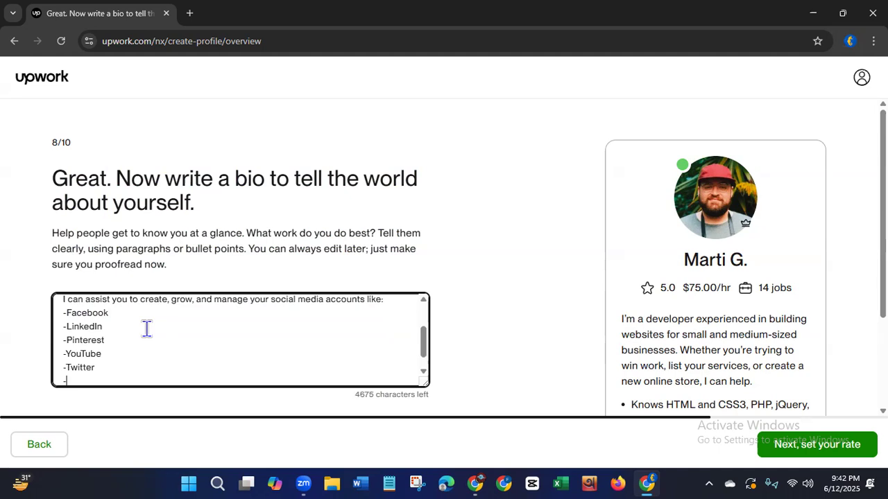
{"action": "type", "text": "Q"}
{"action": "key", "text": "BackSpace"}
{"action": "type", "text": "Q"}
{"action": "type", "text": "u"}
{"action": "type", "text": "ora"}
{"action": "type", "text": " and"}
{"action": "key", "text": "Return"}
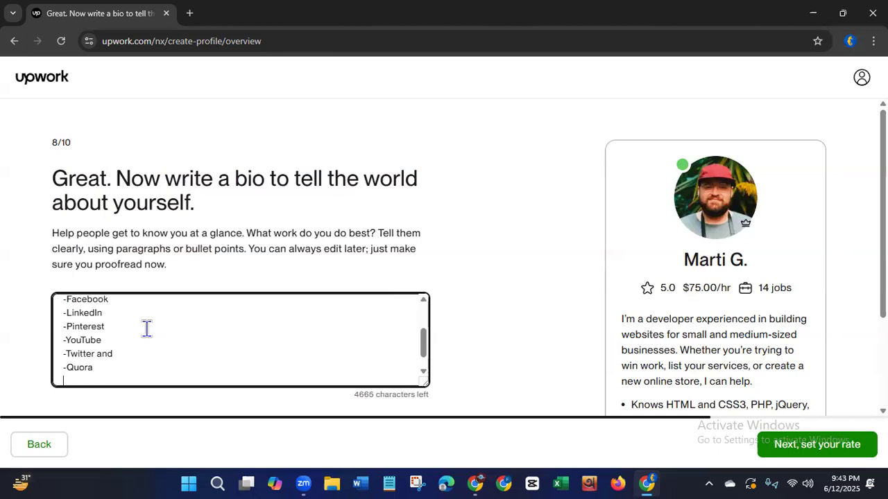
{"action": "key", "text": "Return"}
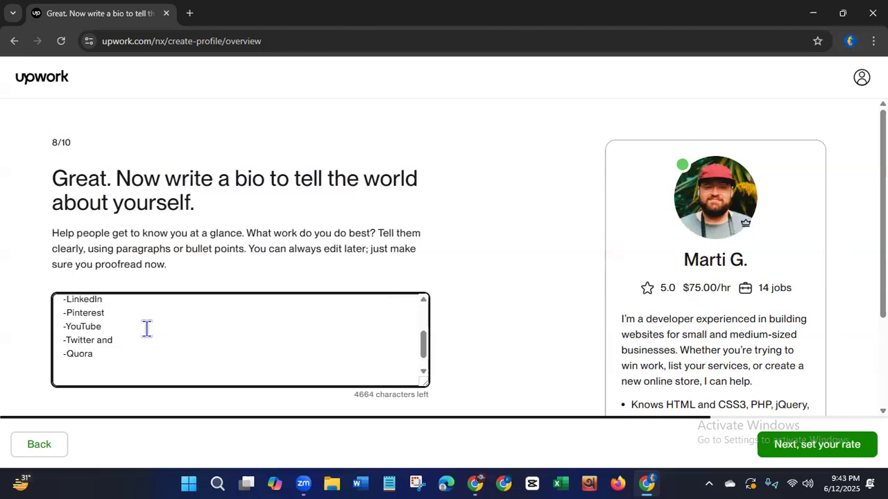
Start the closing paragraph of the bio with "Feel free to inform me if you have any queries".
{"action": "type", "text": "Feel free to inform me "}
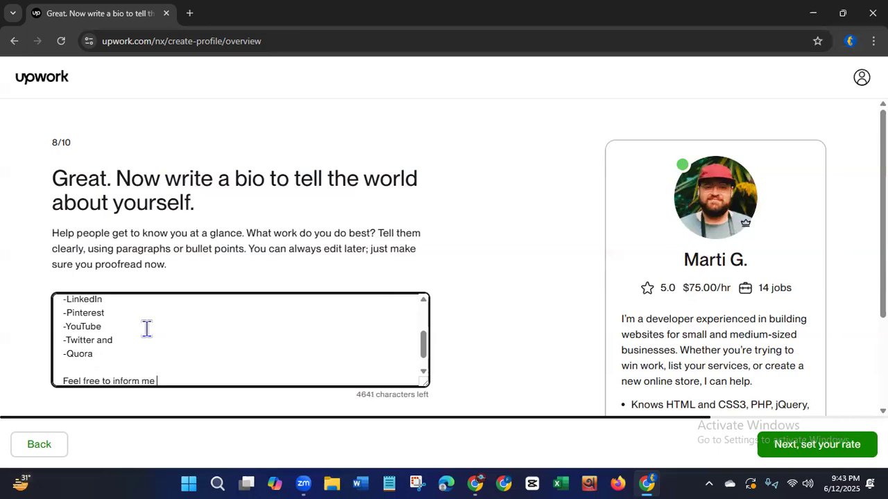
{"action": "type", "text": "if you have "}
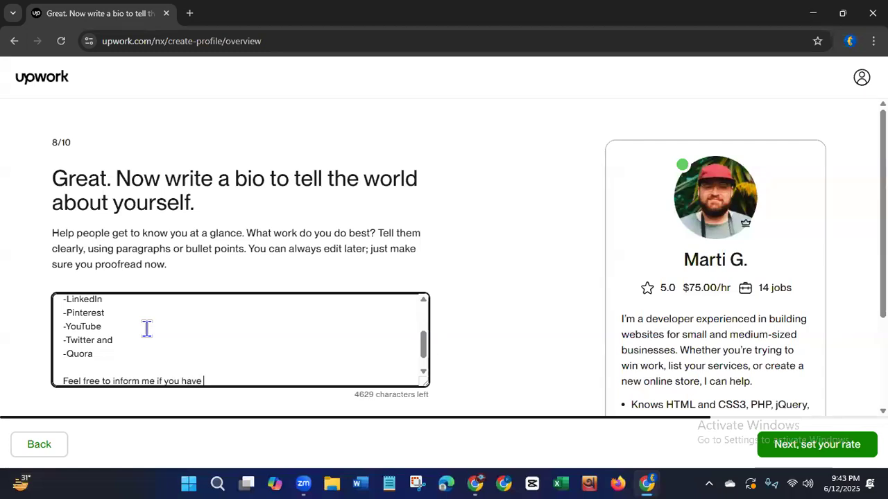
{"action": "type", "text": "any queries "}
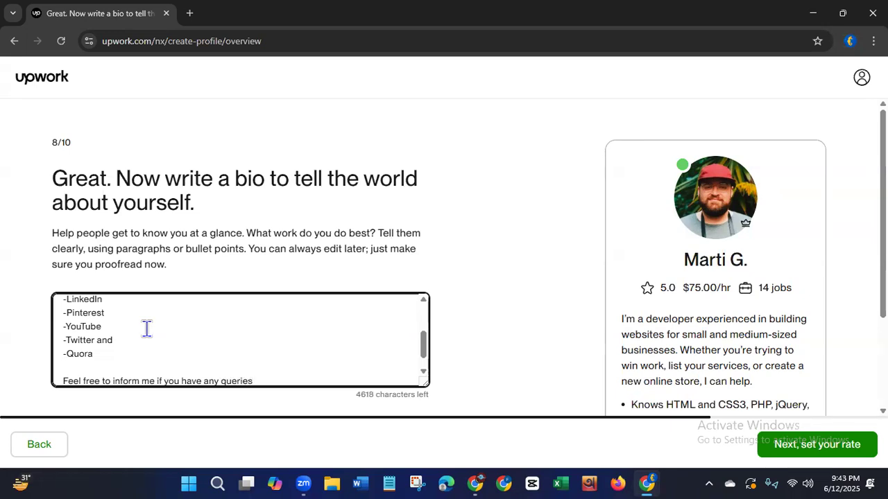
{"action": "type", "text": "or if you need any s"}
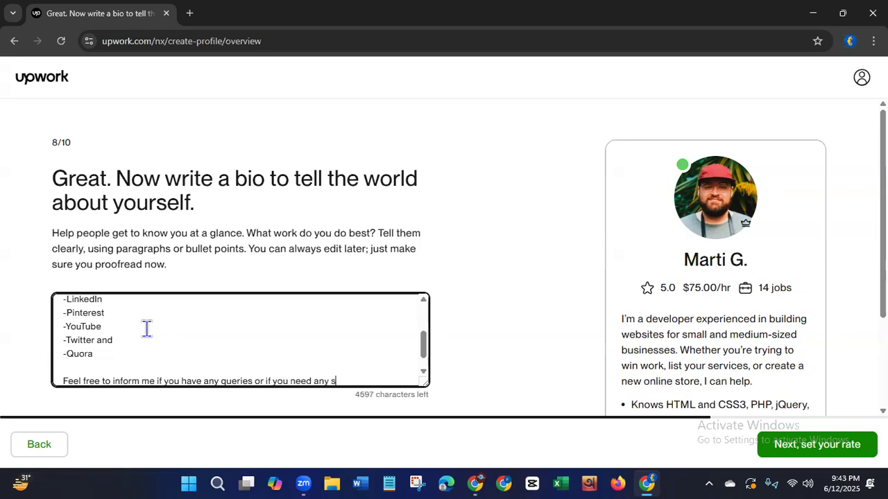
{"action": "type", "text": "ervices."}
Add the sentence "I'll try to give my best to you." to the closing paragraph.
{"action": "type", "text": "'ll try to g"}
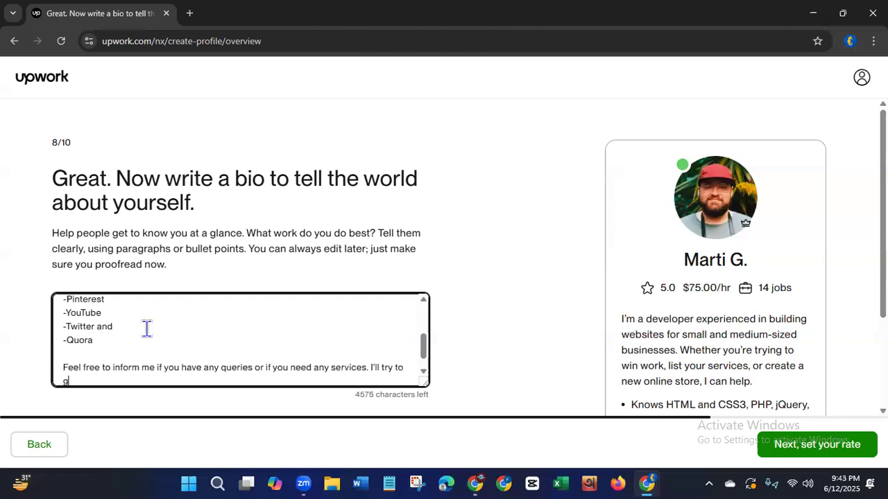
{"action": "type", "text": "ive my best "}
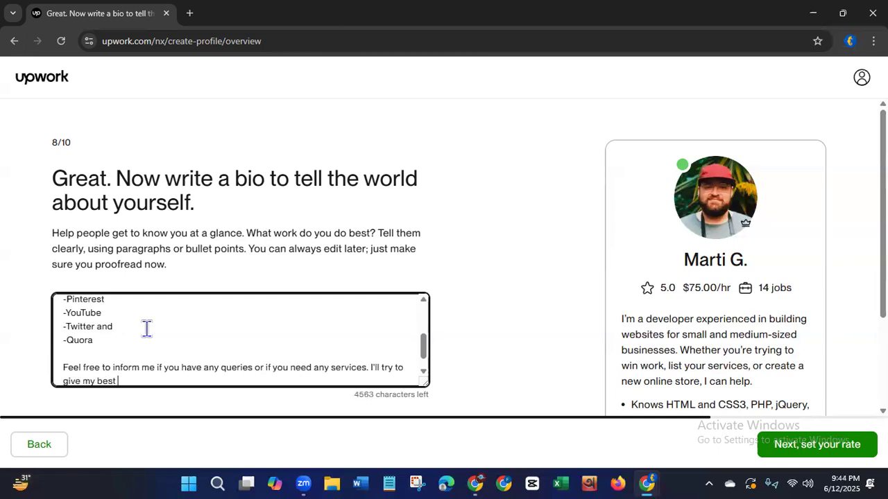
{"action": "type", "text": "to you."}
{"action": "key", "text": "Return"}
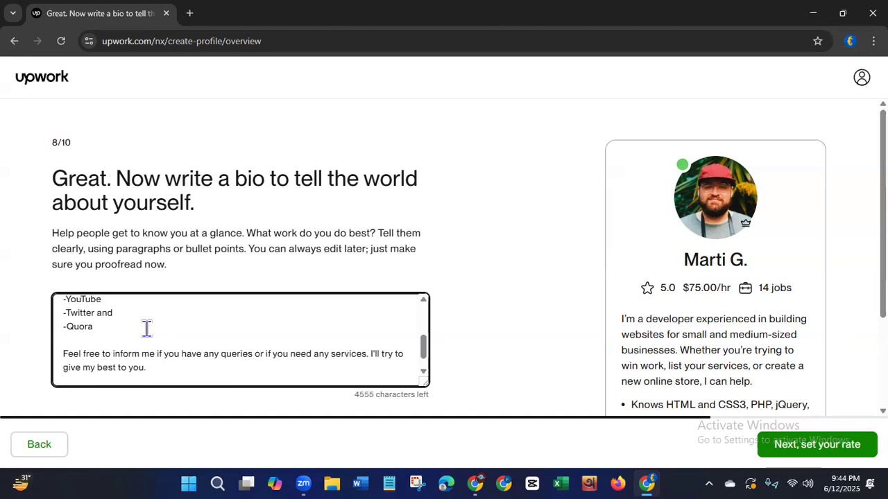
End the bio with a separate line reading "thanks for visiting my profile.".
{"action": "key", "text": "Return"}
{"action": "type", "text": "tha"}
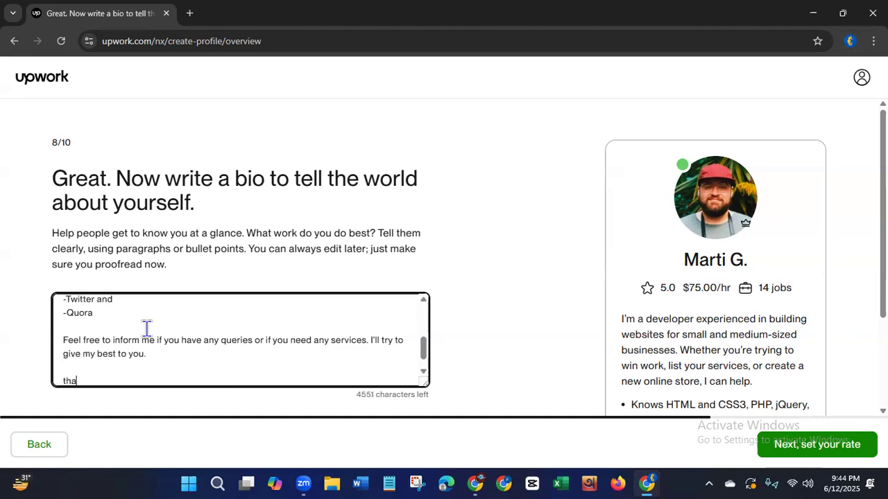
{"action": "type", "text": "nks for yisiti"}
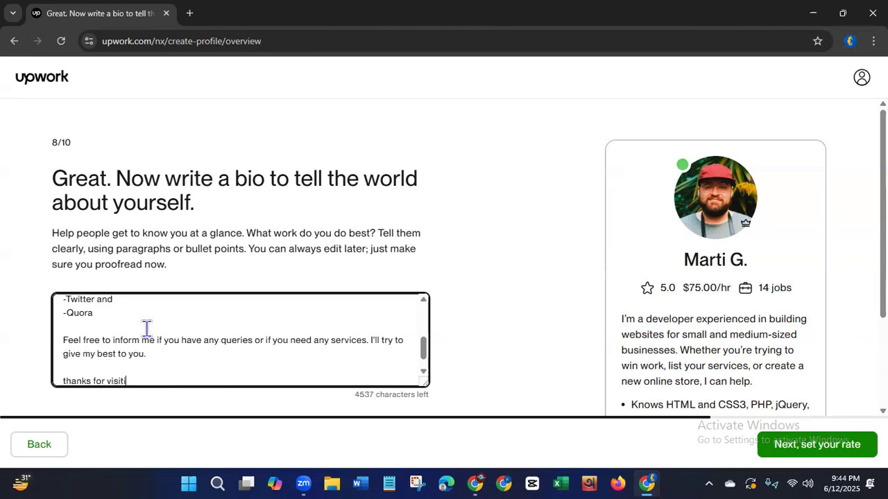
{"action": "type", "text": "ng my profile."}
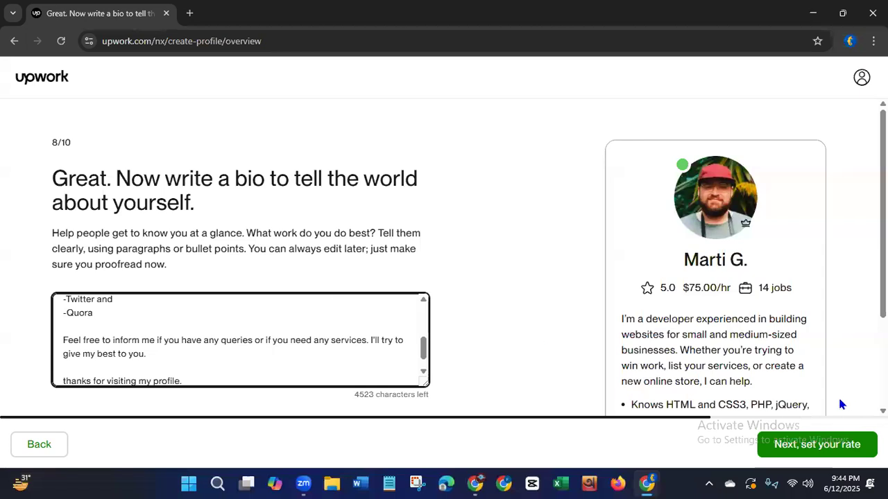
Continue to the rate page and set the hourly rate to 20 dollars.
{"action": "left_click_drag", "start_coordinate": [883, 291], "coordinate": [883, 378]}
{"action": "left_click", "coordinate": [803, 447]}
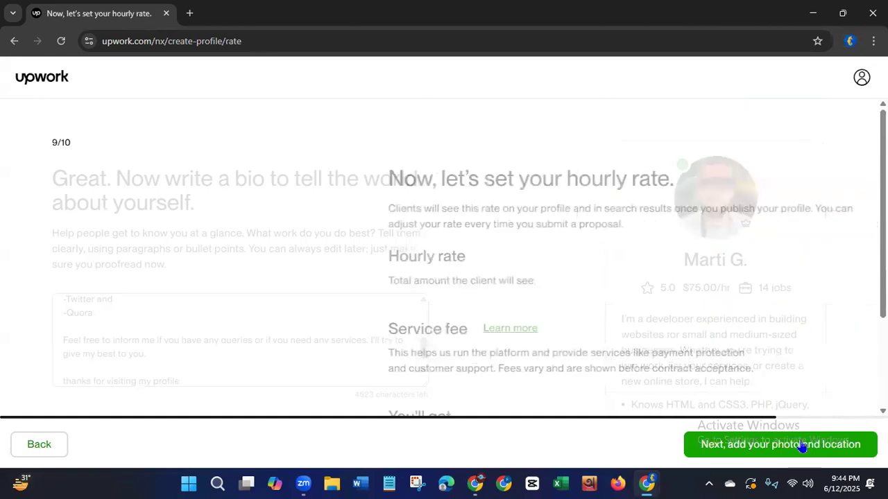
{"action": "left_click_drag", "start_coordinate": [96, 178], "coordinate": [365, 200]}
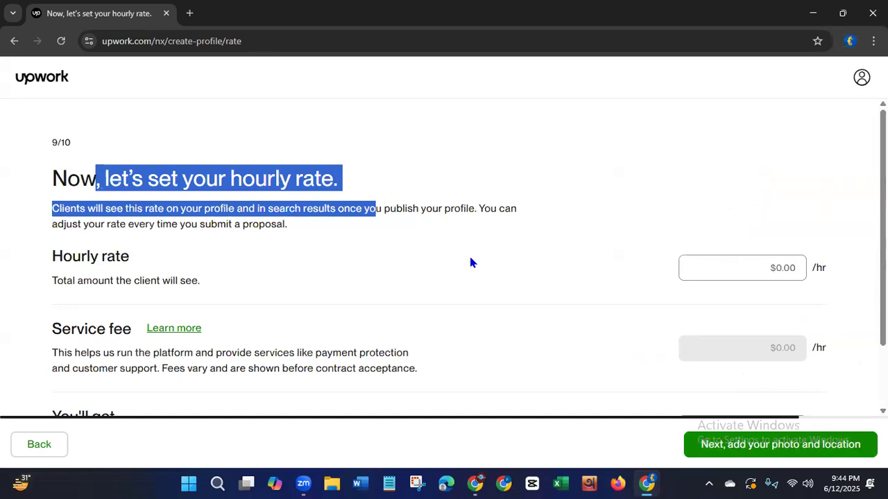
{"action": "left_click", "coordinate": [784, 269]}
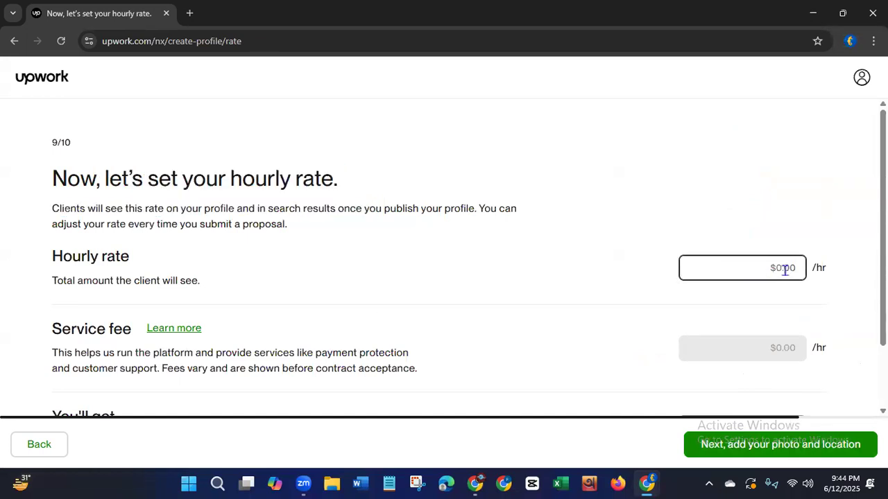
{"action": "type", "text": "20"}
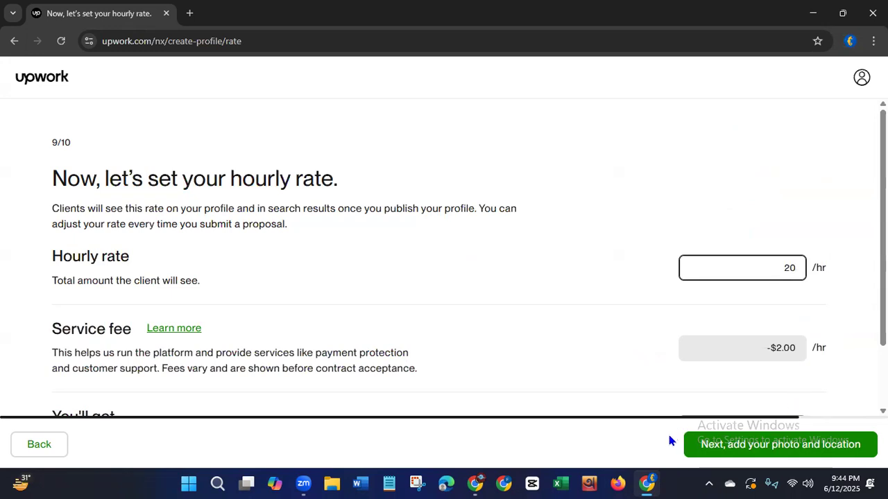
Continue from the hourly rate to the final details page with the photo, date of birth and address form.
{"action": "left_click", "coordinate": [758, 454]}
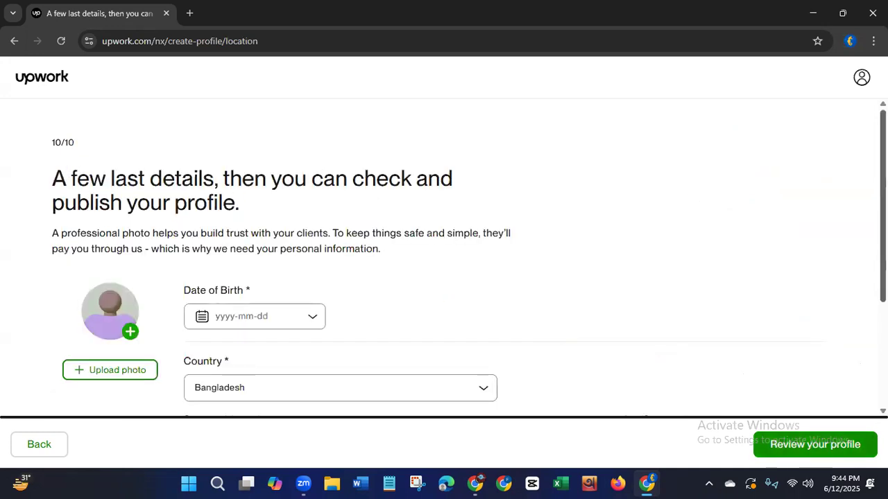
{"action": "scroll", "coordinate": [469, 263], "scroll_direction": "down", "scroll_amount": 3}
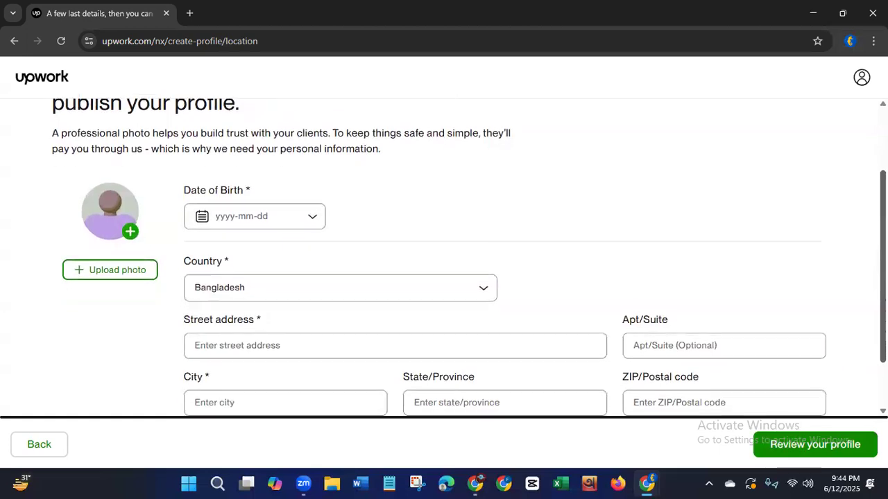
{"action": "scroll", "coordinate": [469, 263], "scroll_direction": "down", "scroll_amount": 2}
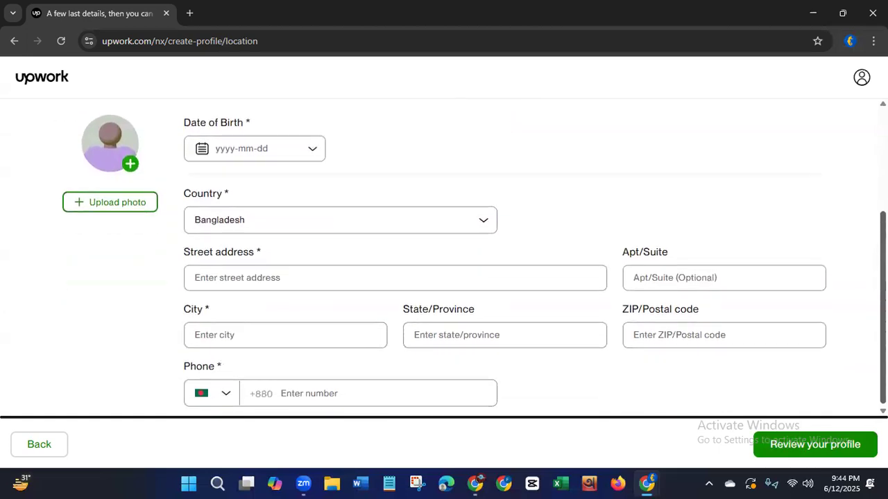
{"action": "left_click_drag", "start_coordinate": [885, 260], "coordinate": [884, 262]}
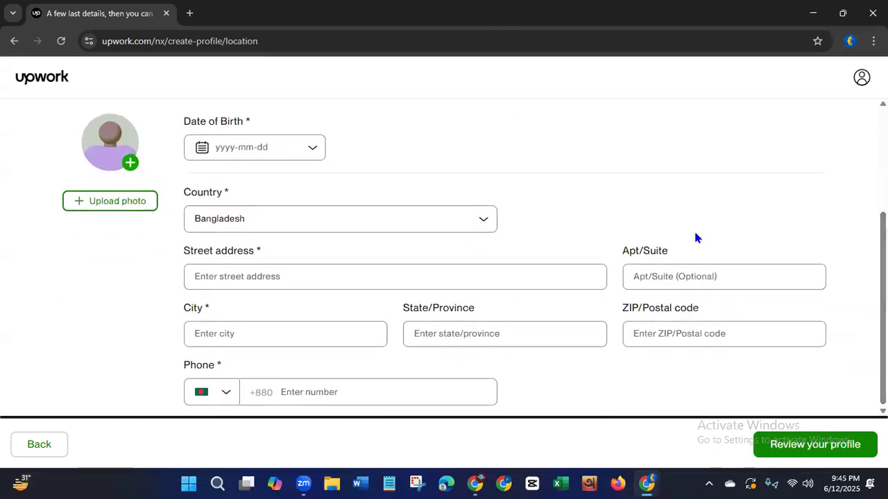
{"action": "left_click", "coordinate": [205, 278]}
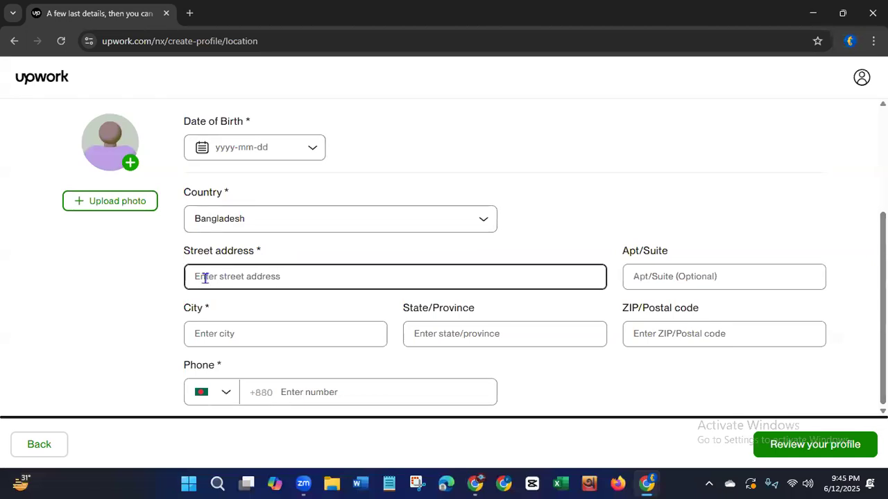
{"action": "left_click", "coordinate": [416, 306]}
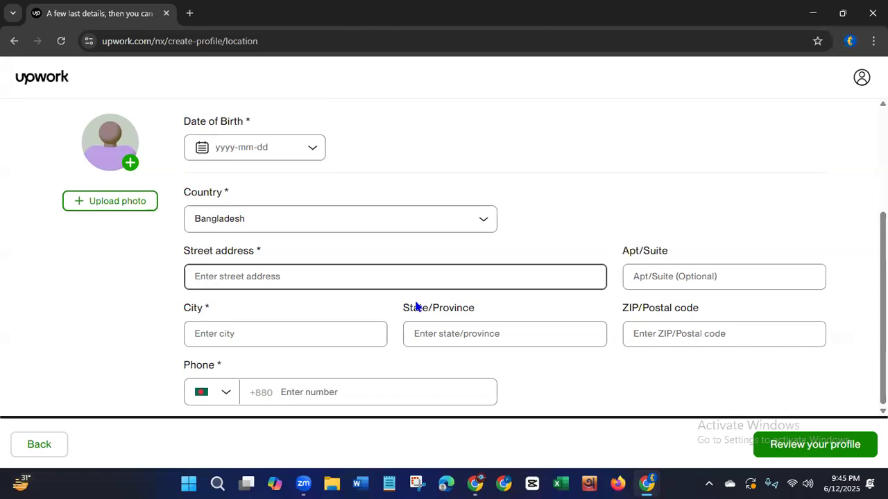
{"action": "left_click", "coordinate": [246, 276]}
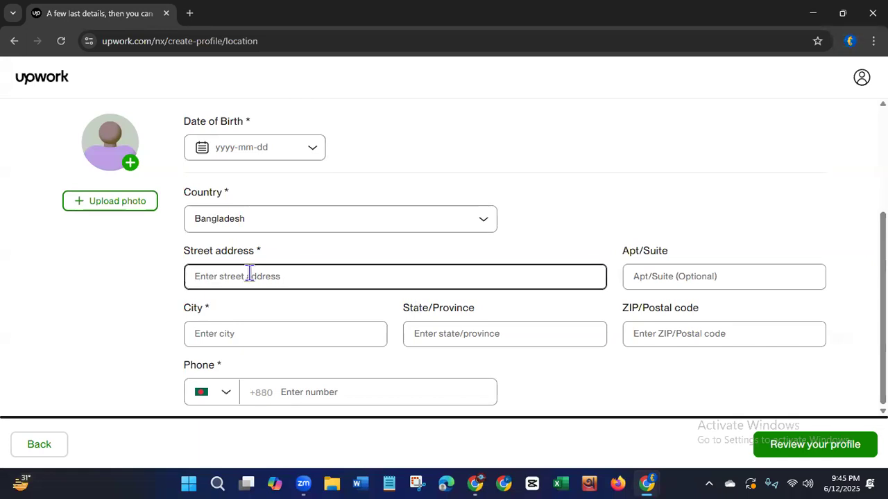
{"action": "left_click", "coordinate": [254, 327]}
{"action": "left_click", "coordinate": [253, 320]}
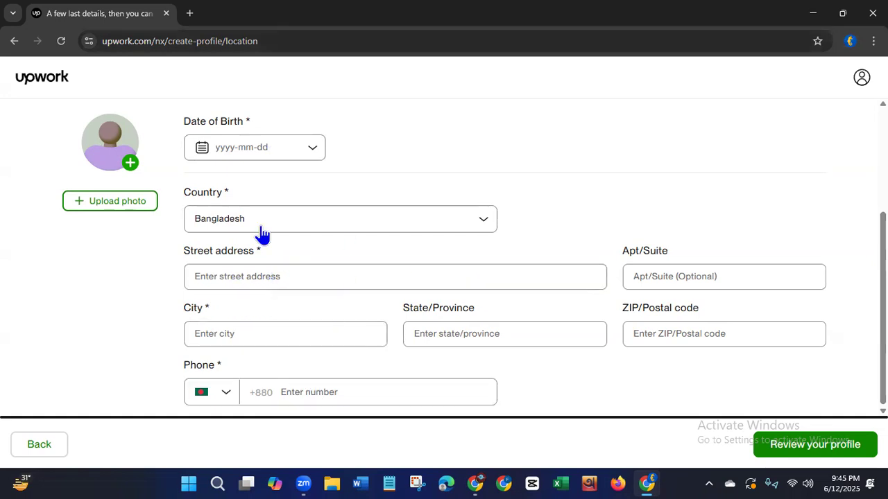
{"action": "left_click", "coordinate": [411, 64]}
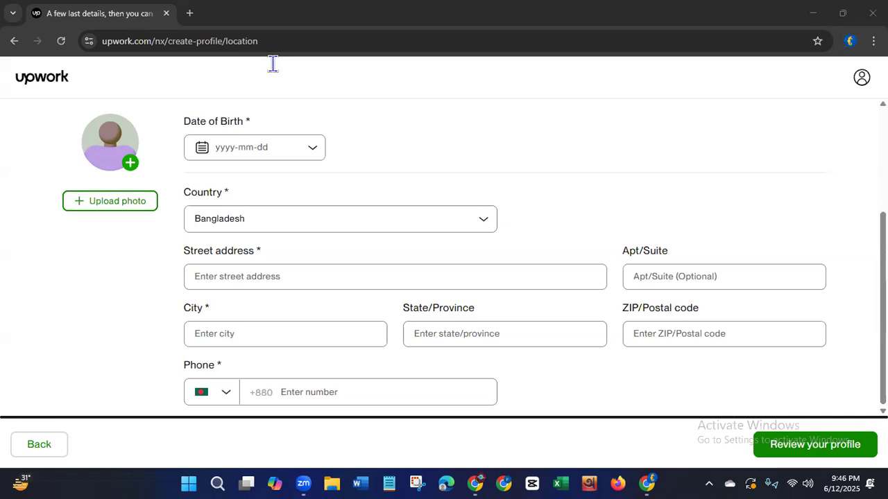
Choose a provisional date of birth from the calendar.
{"action": "left_click", "coordinate": [232, 146]}
{"action": "left_click", "coordinate": [312, 148]}
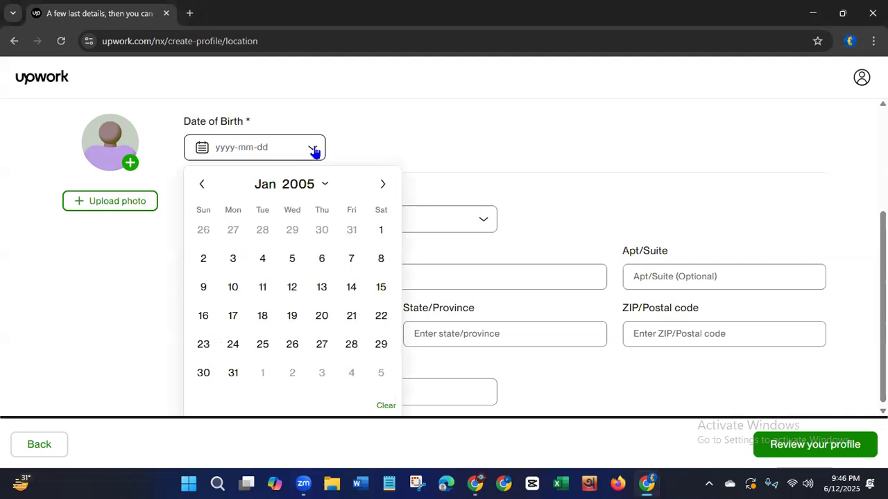
{"action": "left_click", "coordinate": [202, 259]}
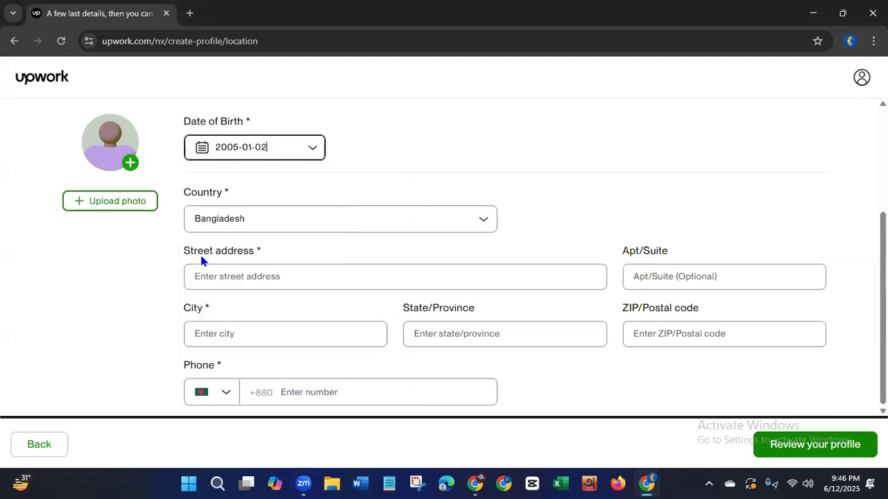
{"action": "left_click", "coordinate": [228, 149]}
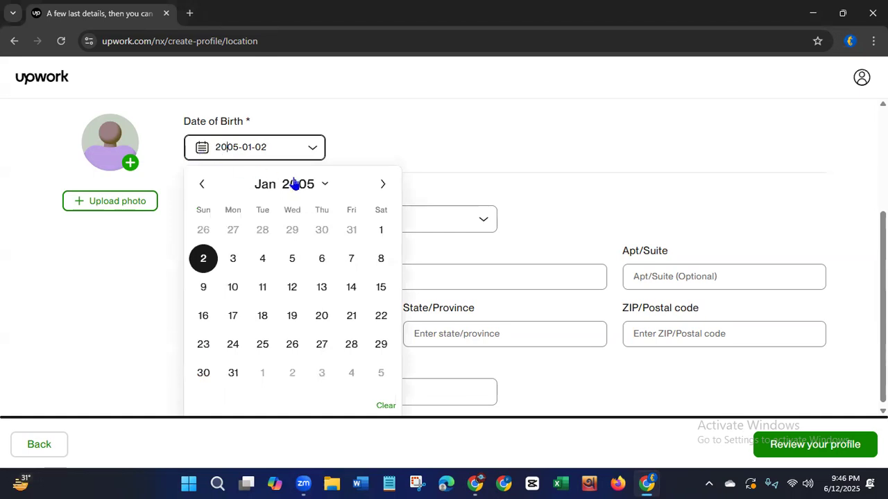
{"action": "left_click", "coordinate": [323, 186]}
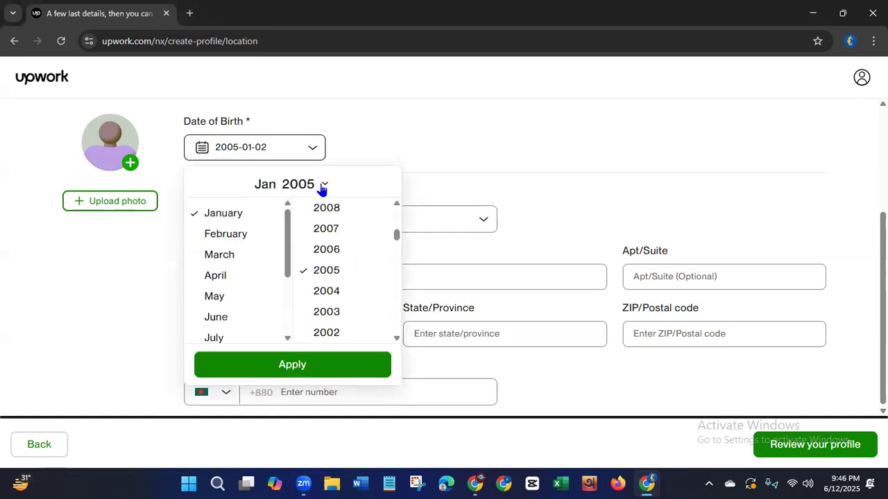
{"action": "left_click_drag", "start_coordinate": [397, 236], "coordinate": [394, 255]}
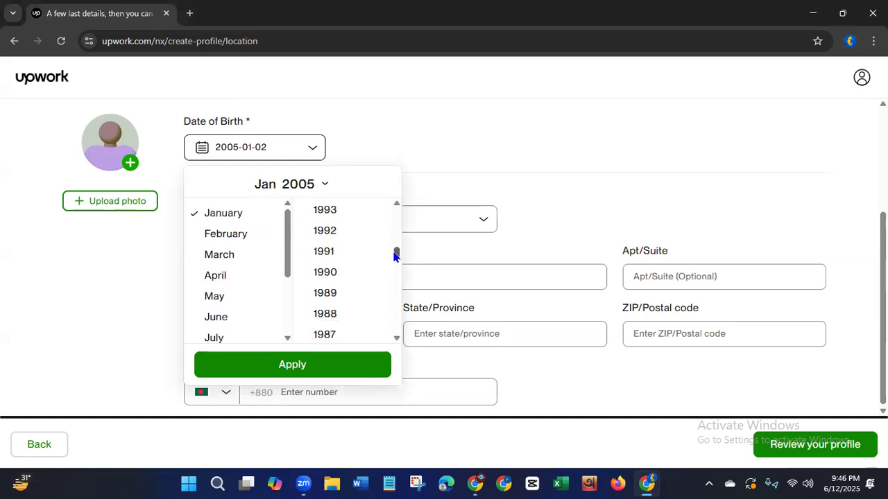
{"action": "left_click_drag", "start_coordinate": [394, 255], "coordinate": [395, 247]}
{"action": "left_click", "coordinate": [327, 241]}
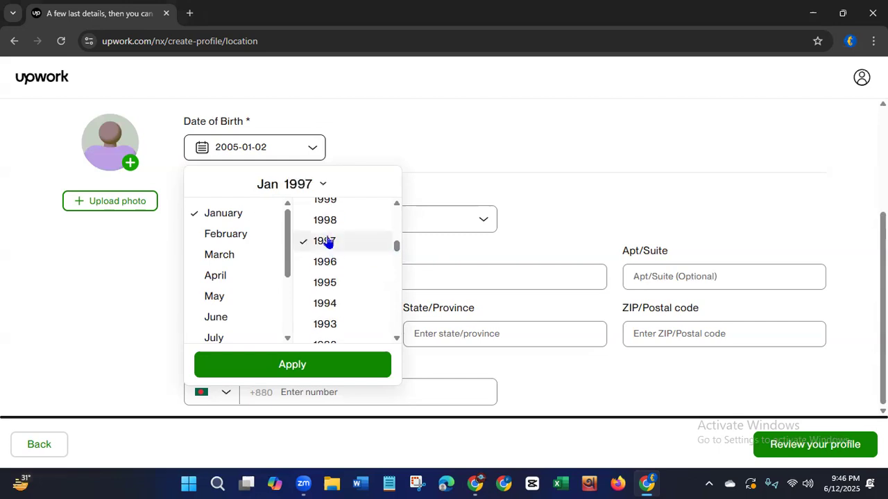
{"action": "left_click", "coordinate": [281, 365]}
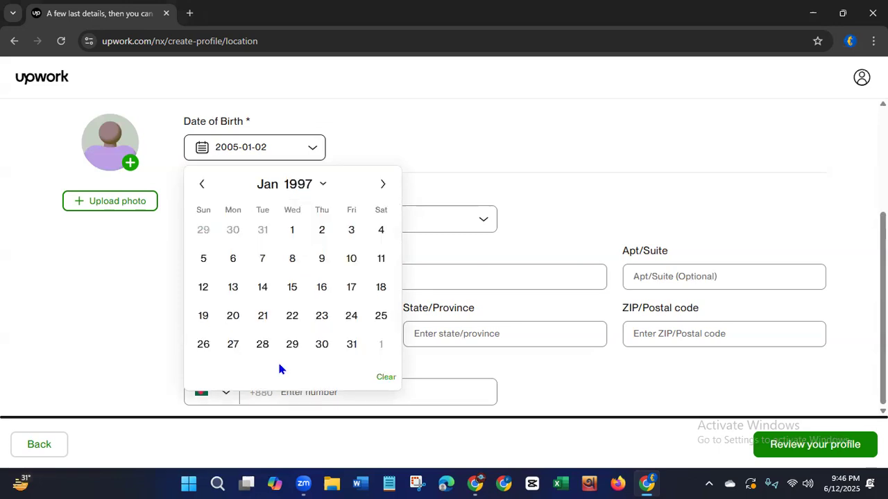
{"action": "left_click", "coordinate": [458, 166]}
Set the freelancer's date of birth in the calendar by choosing its year, month and day.
{"action": "left_click", "coordinate": [313, 151]}
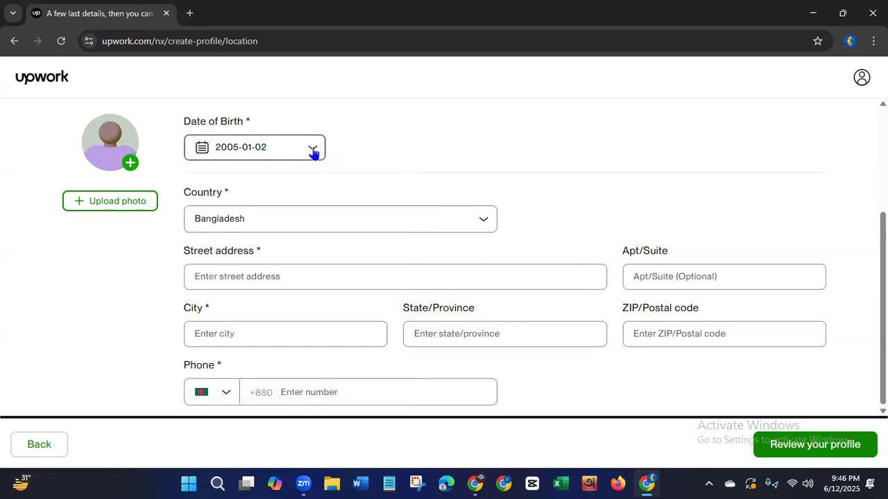
{"action": "left_click", "coordinate": [321, 188]}
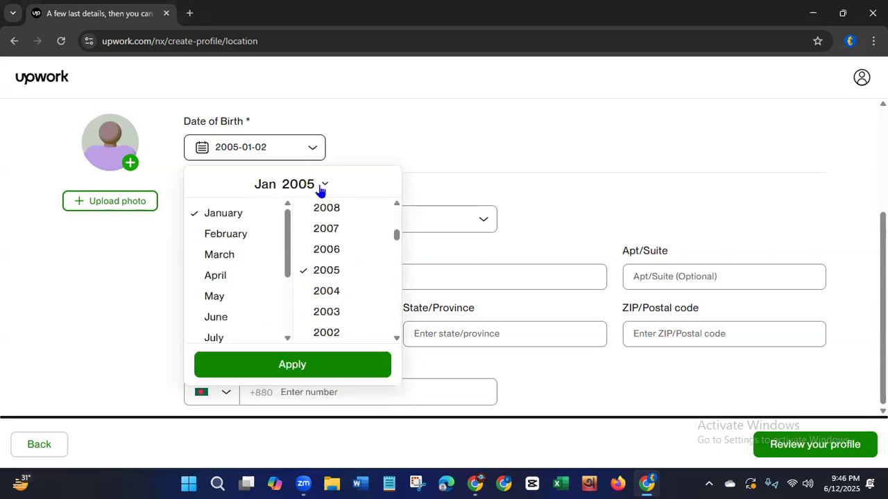
{"action": "scroll", "coordinate": [396, 236], "scroll_direction": "up", "scroll_amount": 3}
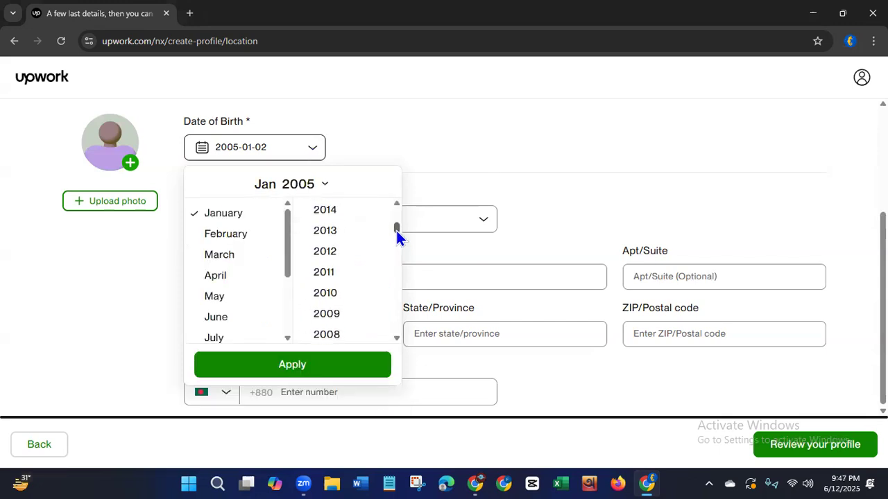
{"action": "left_click_drag", "start_coordinate": [396, 230], "coordinate": [394, 248]}
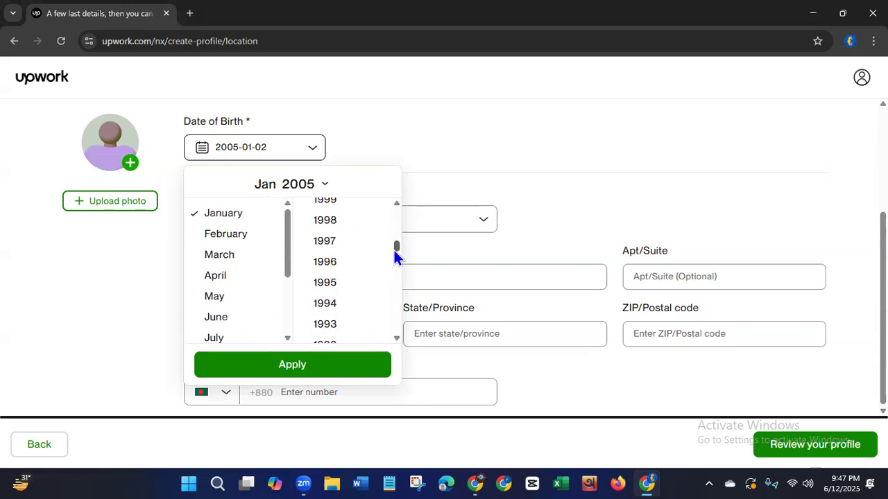
{"action": "left_click", "coordinate": [331, 244]}
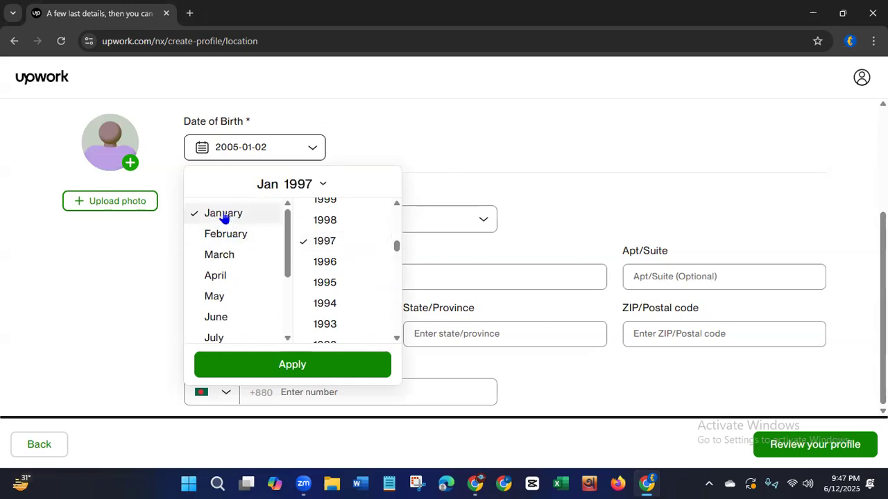
{"action": "left_click", "coordinate": [263, 366]}
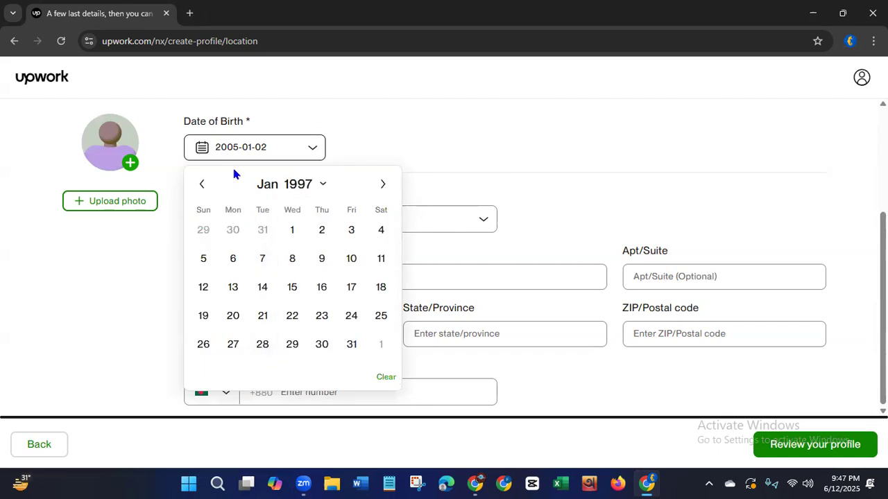
{"action": "left_click", "coordinate": [321, 231]}
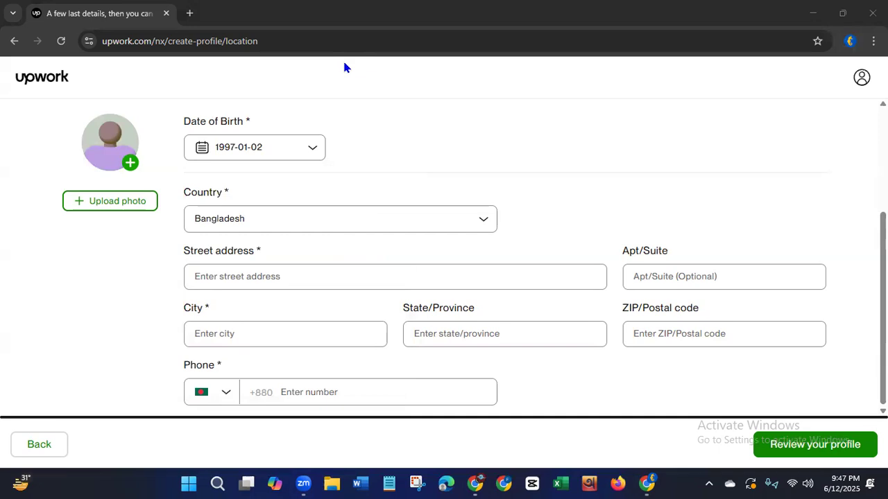
Paste the freelancer's street address into the address form.
{"action": "left_click", "coordinate": [327, 280]}
{"action": "left_click", "coordinate": [303, 281]}
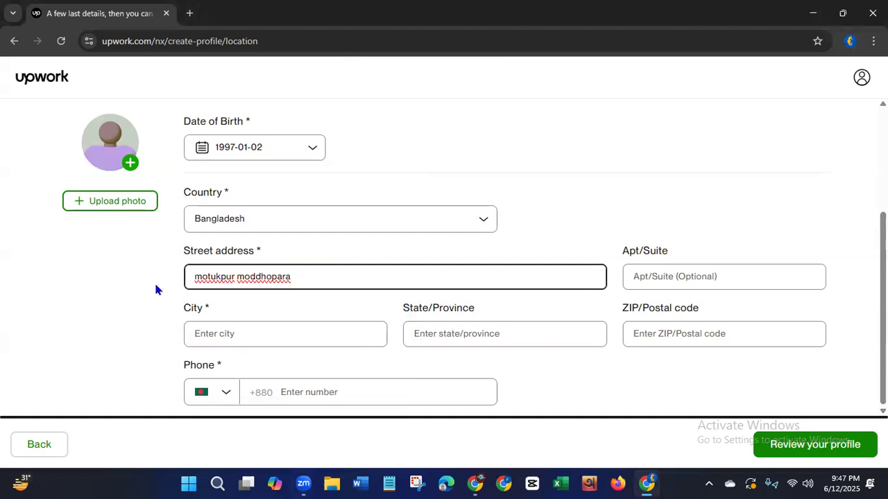
Capitalize the first letter of both words in the street address.
{"action": "left_click", "coordinate": [197, 277]}
{"action": "key", "text": "BackSpace"}
{"action": "type", "text": "M"}
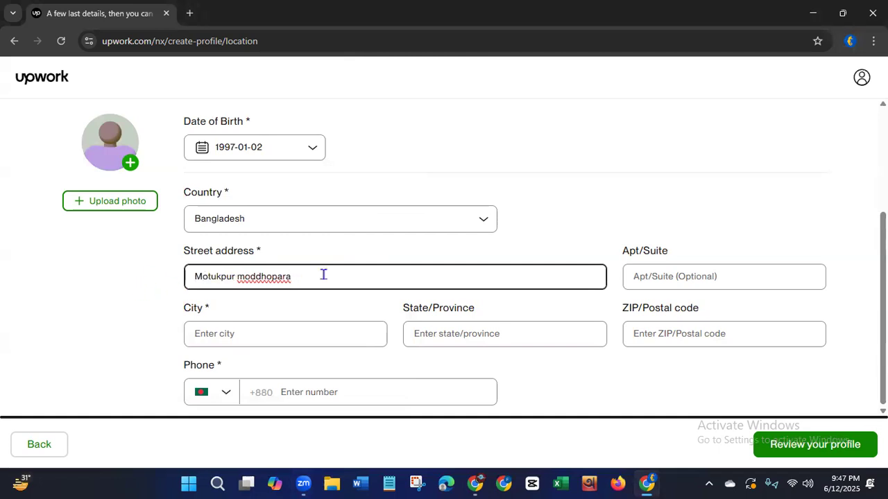
{"action": "left_click", "coordinate": [244, 277]}
{"action": "key", "text": "BackSpace"}
{"action": "type", "text": "M"}
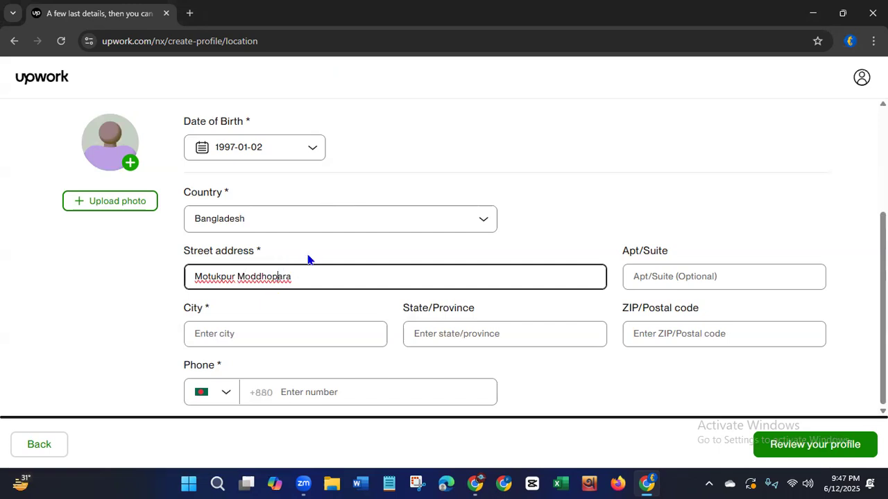
Split the street address's second word in two with a space and capitalize the new third word.
{"action": "key", "text": "Left"}
{"action": "key", "text": "Left"}
{"action": "key", "text": "Left"}
{"action": "key", "text": "Left"}
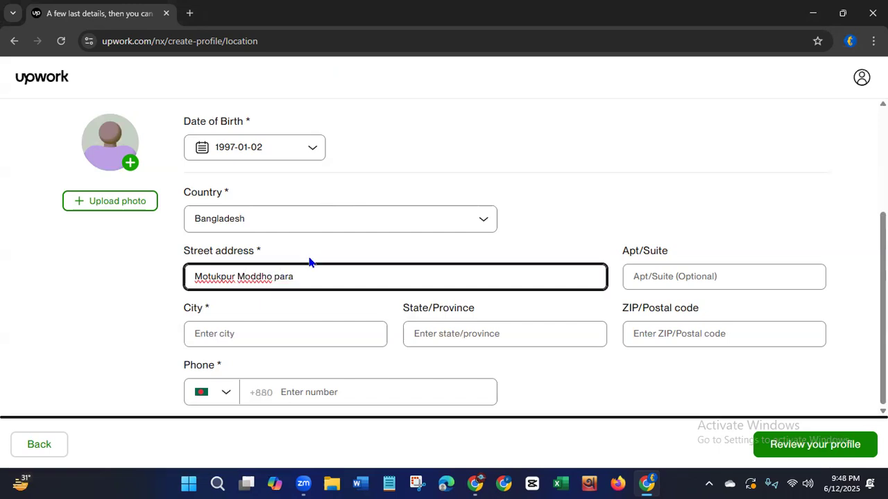
{"action": "key", "text": "Delete"}
{"action": "type", "text": "R"}
{"action": "key", "text": "BackSpace"}
{"action": "type", "text": "P"}
{"action": "left_click", "coordinate": [418, 67]}
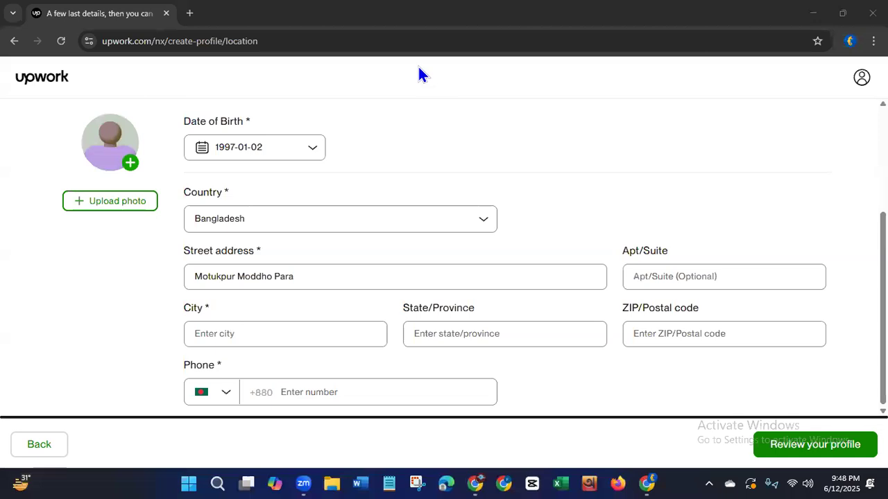
Fill in the freelancer's city by choosing the matching suggestion, which also supplies the state or province.
{"action": "left_click", "coordinate": [331, 278]}
{"action": "left_click", "coordinate": [351, 340]}
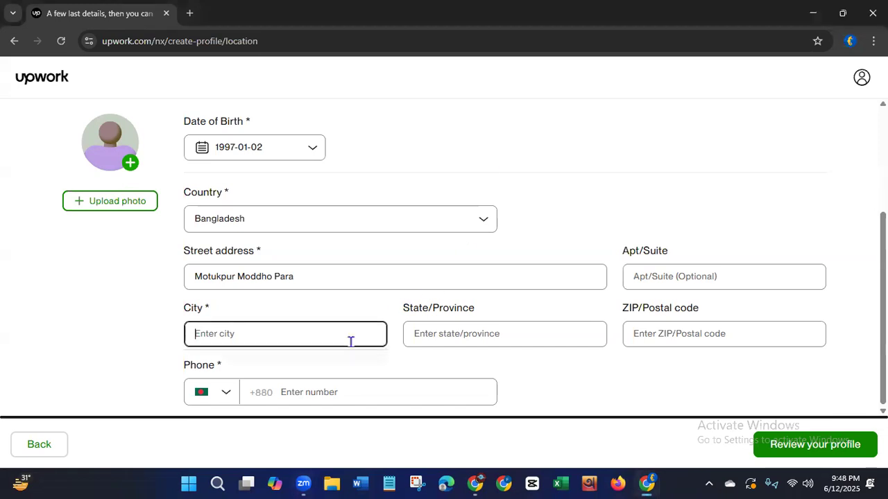
{"action": "type", "text": "Nil"}
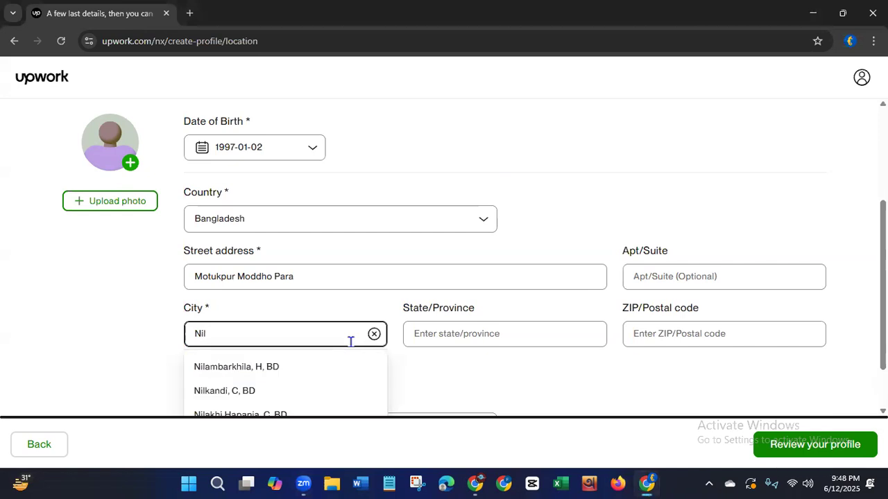
{"action": "type", "text": "ph"}
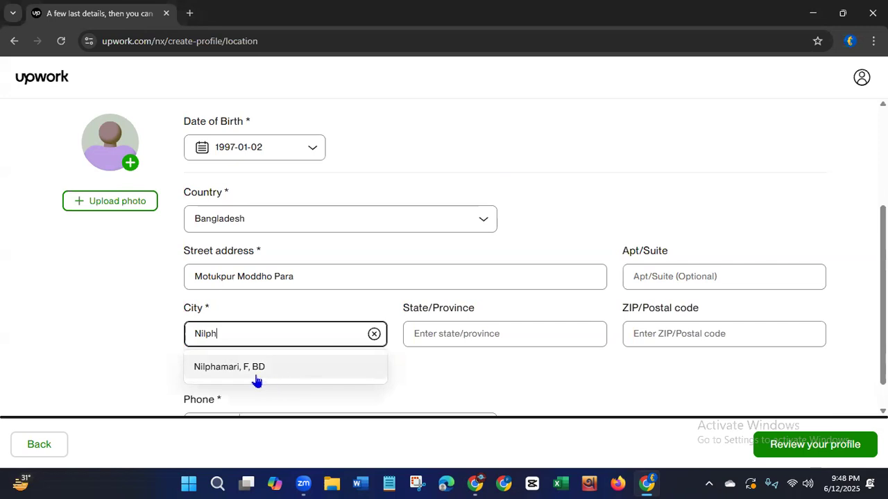
{"action": "left_click", "coordinate": [234, 371]}
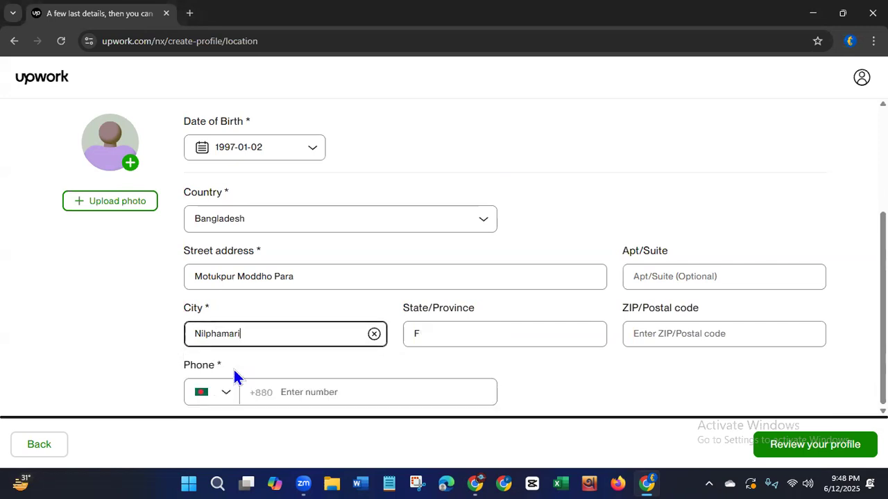
Add the locality name to the end of the street address and merge the address's second and third words into one.
{"action": "left_click", "coordinate": [328, 275]}
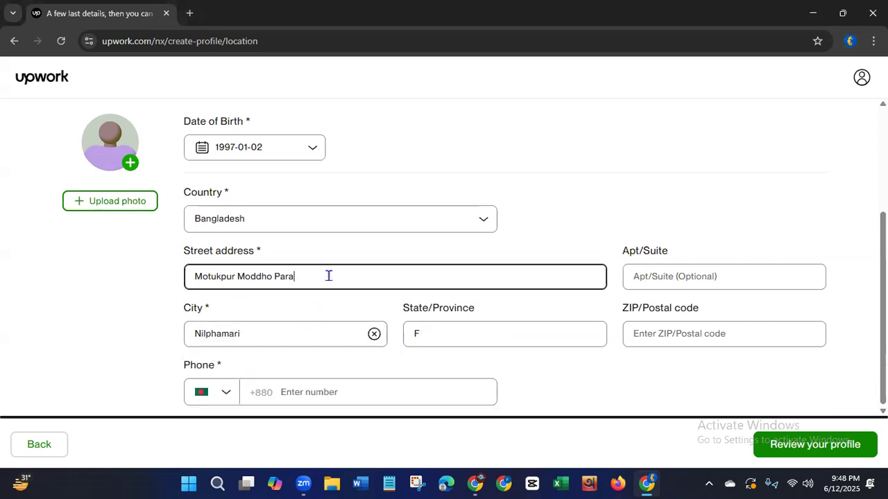
{"action": "type", "text": "D"}
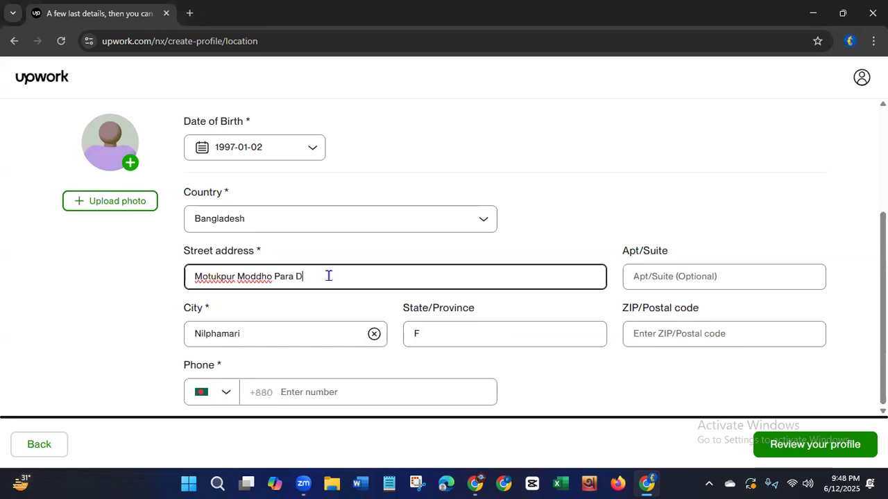
{"action": "type", "text": "omar"}
{"action": "key", "text": "BackSpace"}
{"action": "key", "text": "BackSpace"}
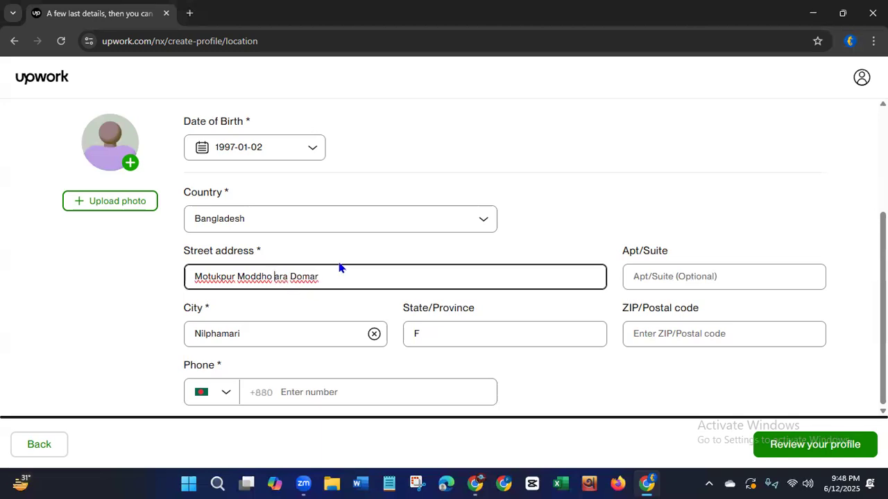
{"action": "type", "text": "p"}
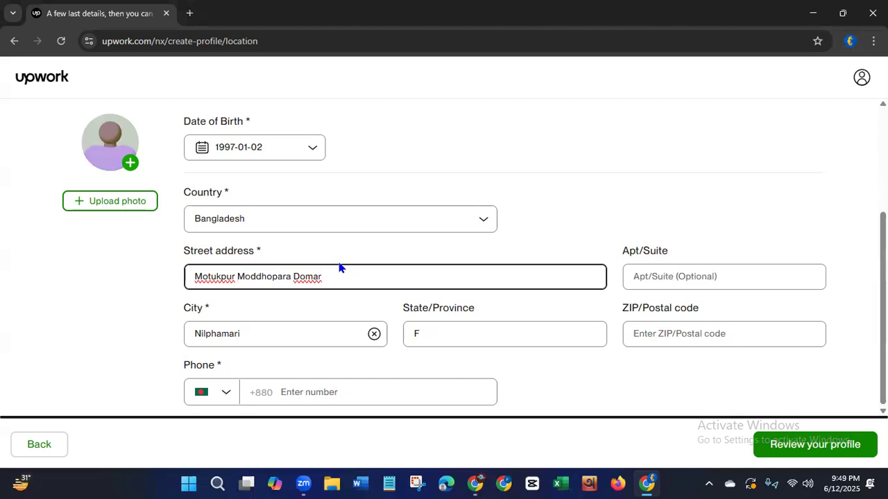
Paste the freelancer's mobile number into the phone field with the Bangladesh country code.
{"action": "left_click", "coordinate": [403, 63]}
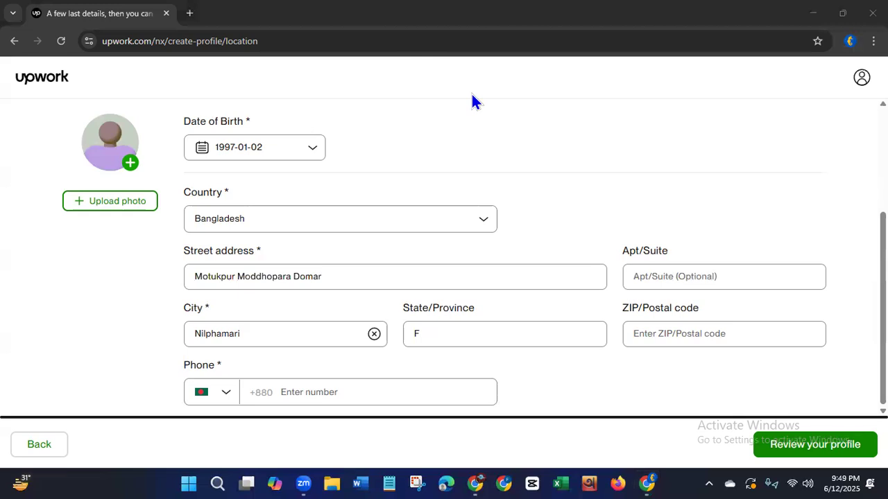
{"action": "left_click", "coordinate": [333, 392]}
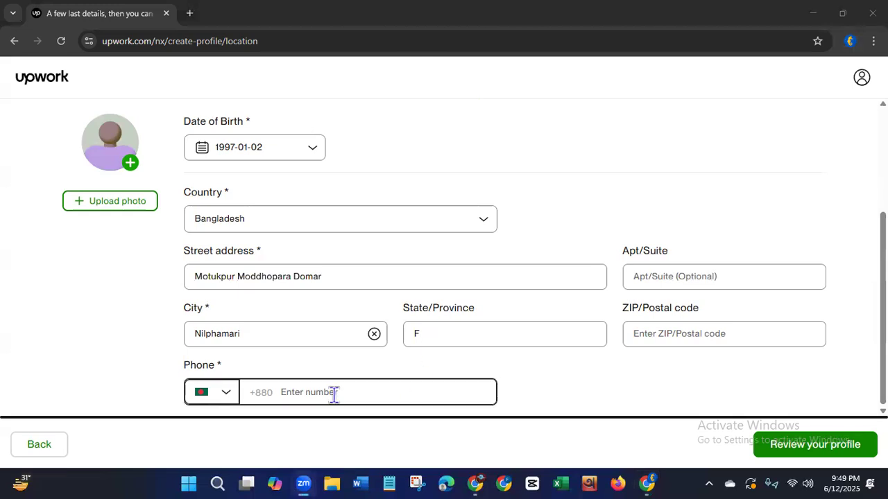
{"action": "key", "text": "ctrl+v"}
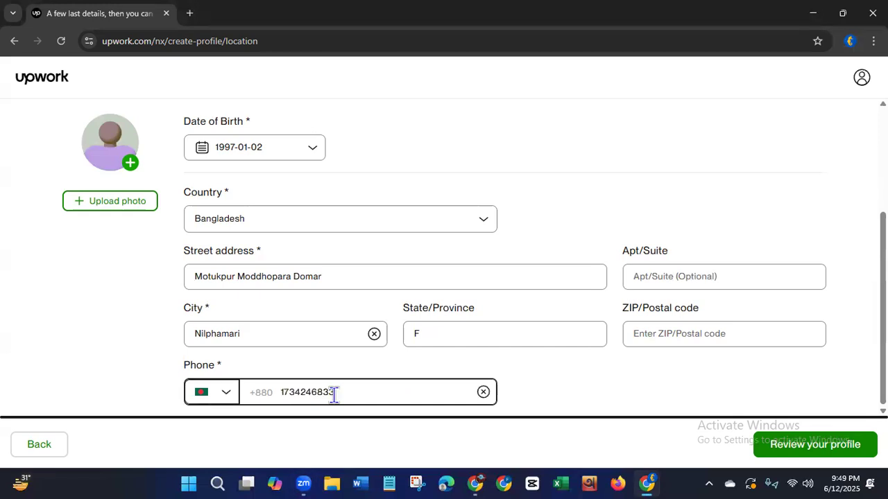
Open the profile photo upload dialog and decline the browser's offer to save the address.
{"action": "left_click_drag", "start_coordinate": [883, 274], "coordinate": [883, 246]}
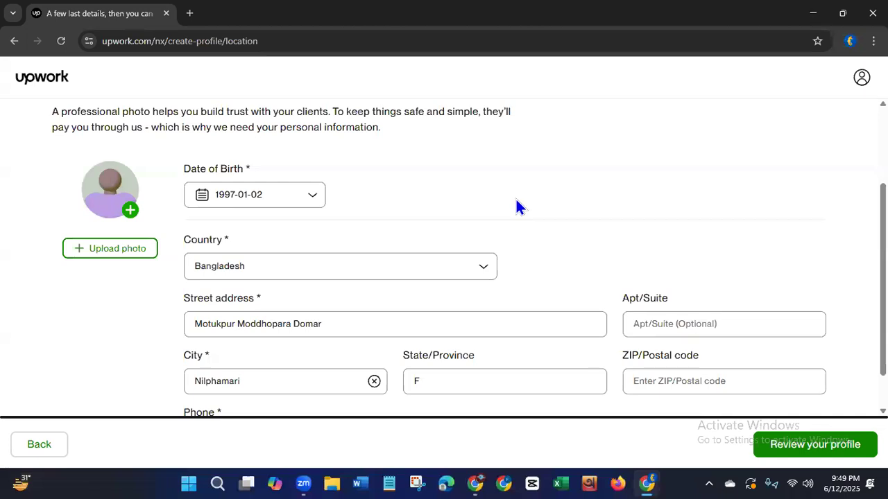
{"action": "left_click", "coordinate": [464, 43]}
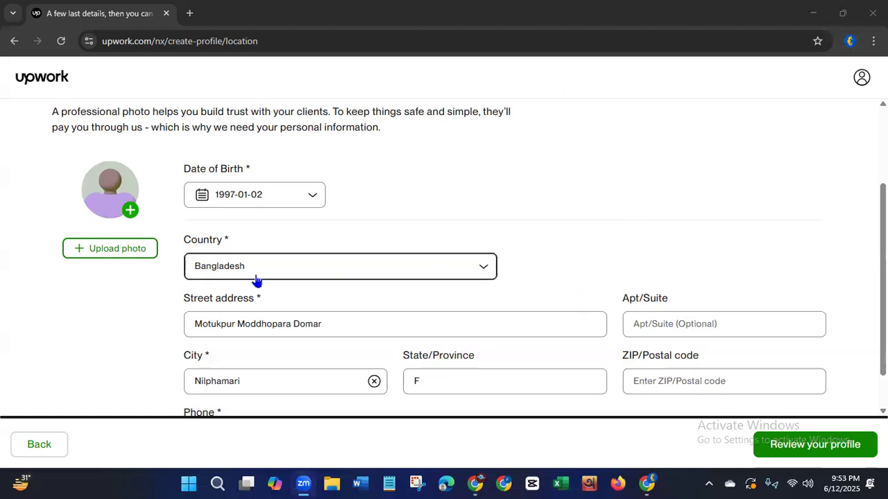
{"action": "left_click", "coordinate": [113, 251]}
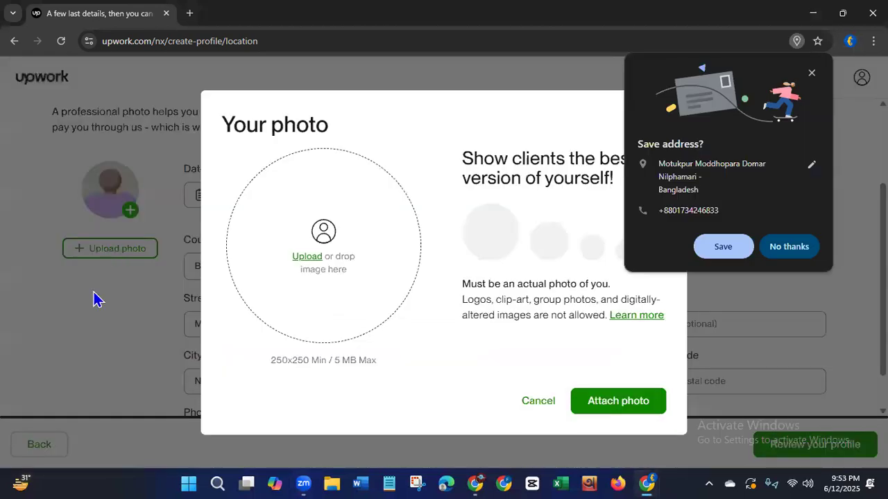
{"action": "left_click", "coordinate": [786, 250]}
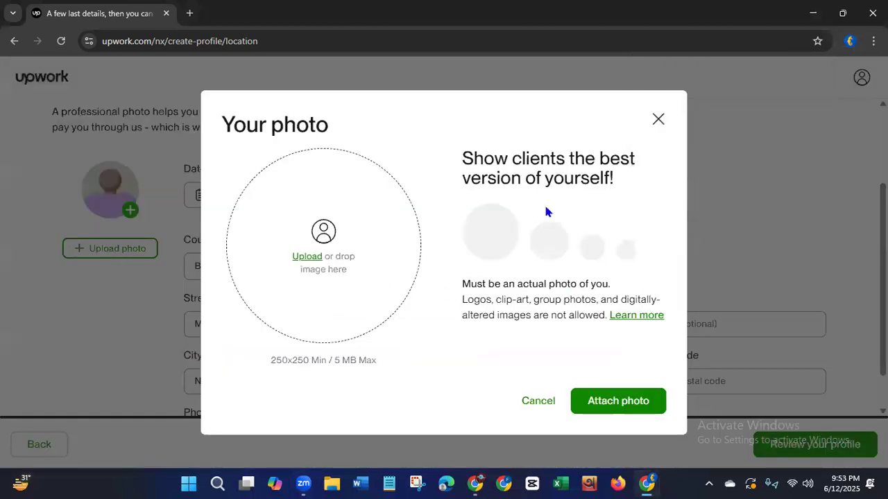
Read the profile photo requirements on actual photos and disallowed image types, including the size limits.
{"action": "left_click_drag", "start_coordinate": [463, 158], "coordinate": [600, 176]}
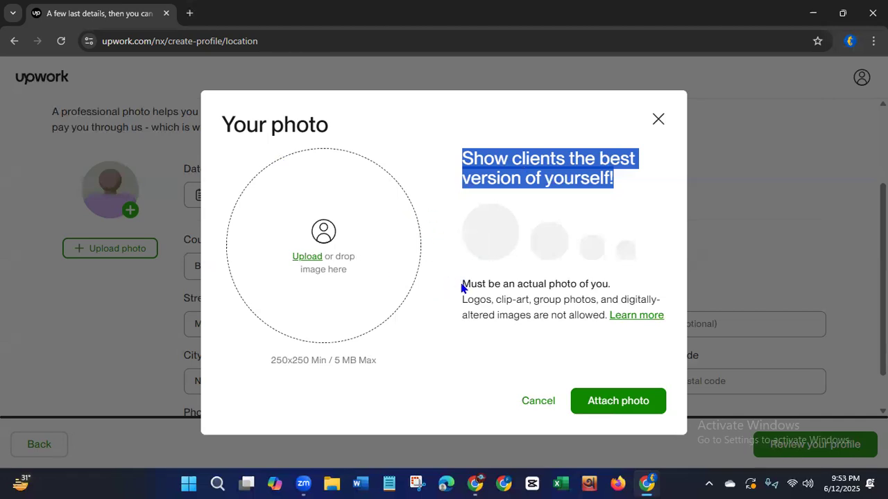
{"action": "left_click_drag", "start_coordinate": [462, 284], "coordinate": [614, 294]}
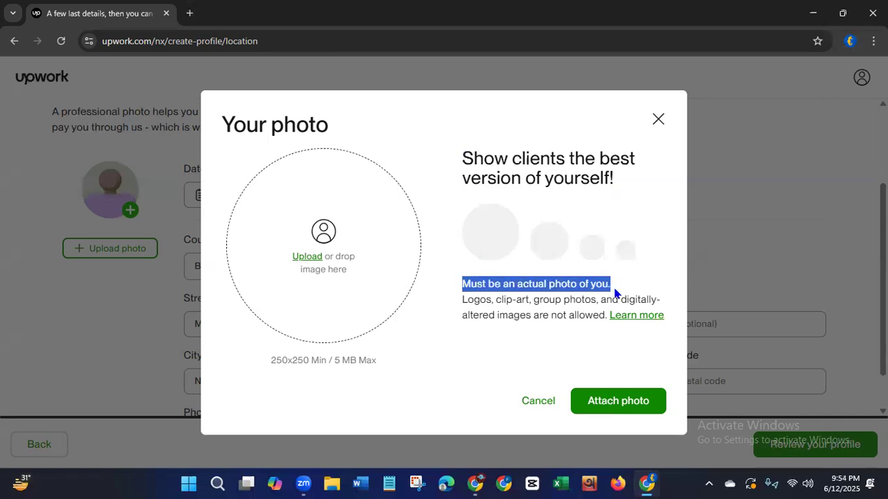
{"action": "left_click_drag", "start_coordinate": [463, 298], "coordinate": [605, 317]}
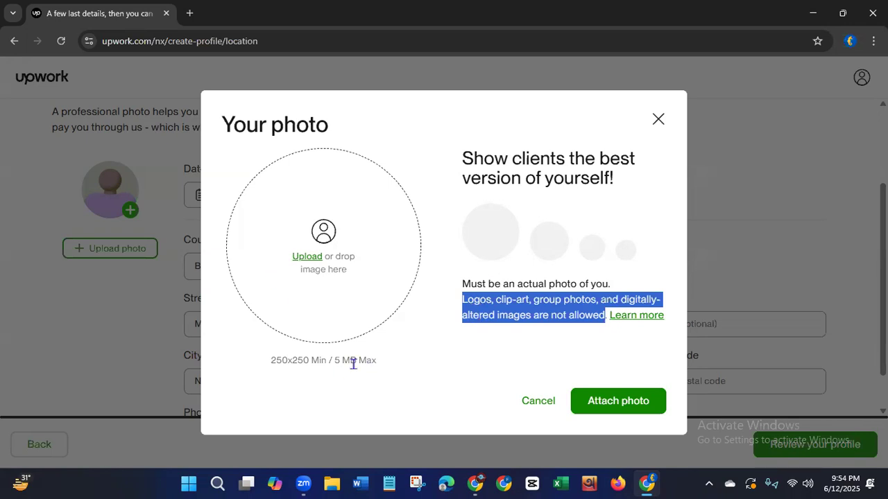
{"action": "left_click", "coordinate": [300, 262]}
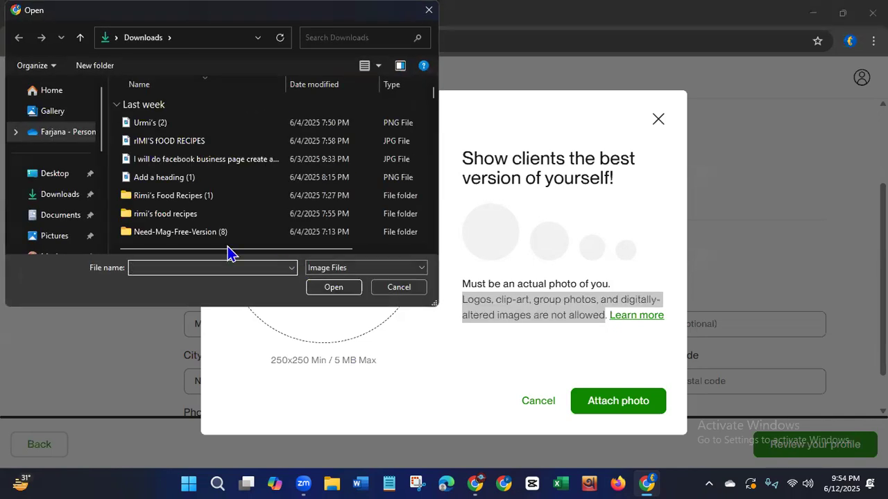
{"action": "left_click", "coordinate": [58, 217]}
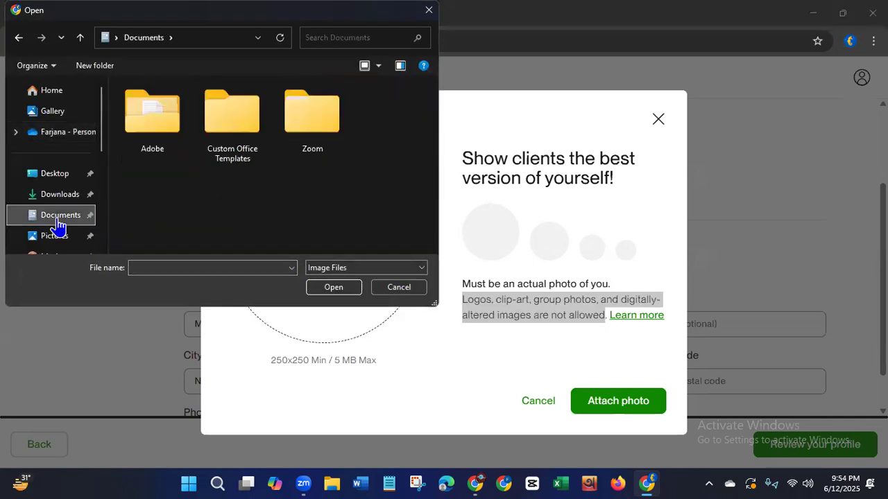
{"action": "left_click_drag", "start_coordinate": [104, 119], "coordinate": [104, 149]}
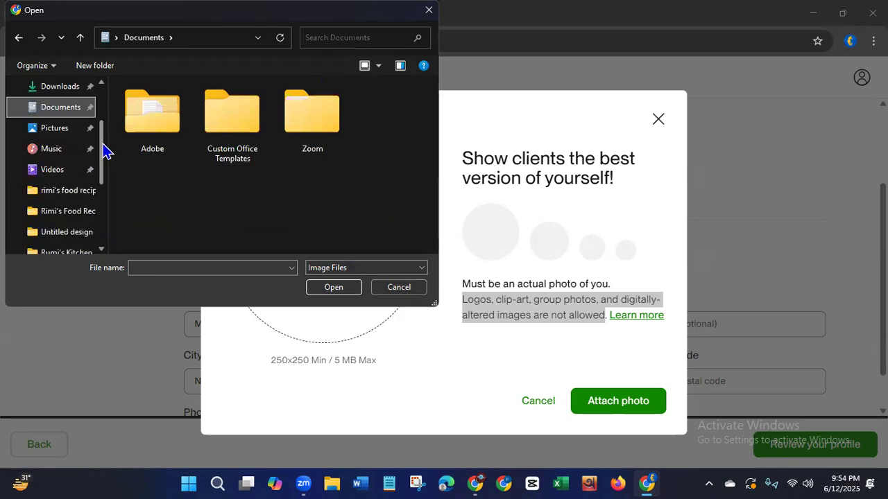
{"action": "left_click", "coordinate": [63, 138]}
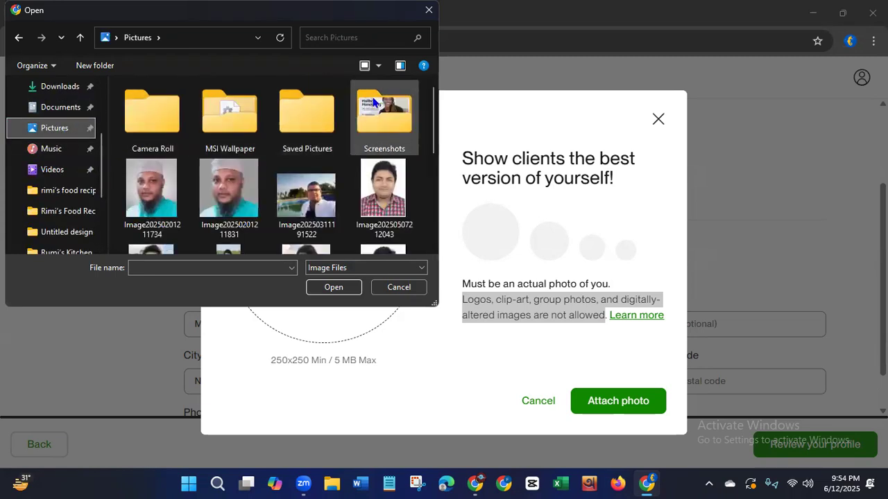
{"action": "scroll", "coordinate": [433, 120], "scroll_direction": "down", "scroll_amount": 2}
{"action": "left_click_drag", "start_coordinate": [433, 119], "coordinate": [430, 207]}
{"action": "left_click", "coordinate": [167, 208]}
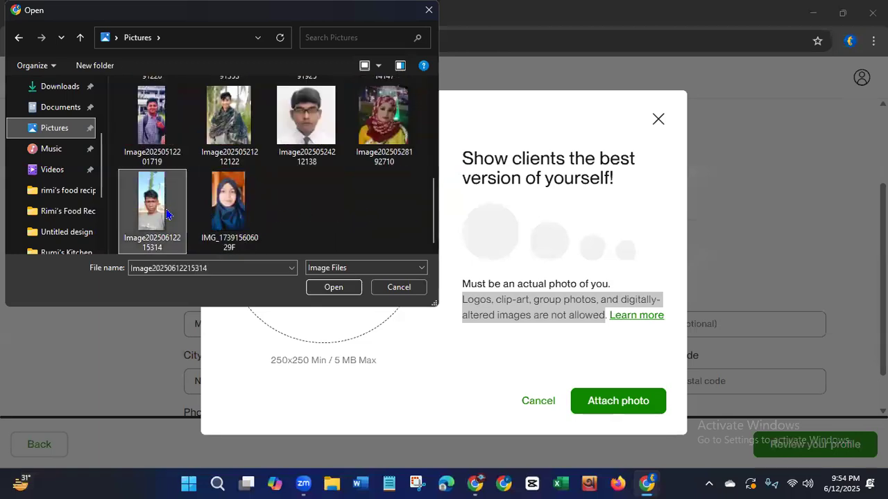
{"action": "left_click", "coordinate": [333, 287]}
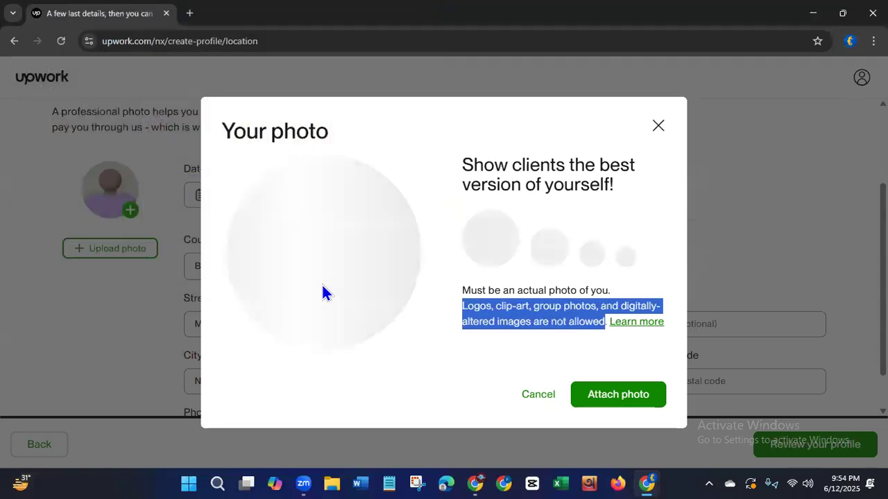
{"action": "left_click_drag", "start_coordinate": [322, 282], "coordinate": [325, 268]}
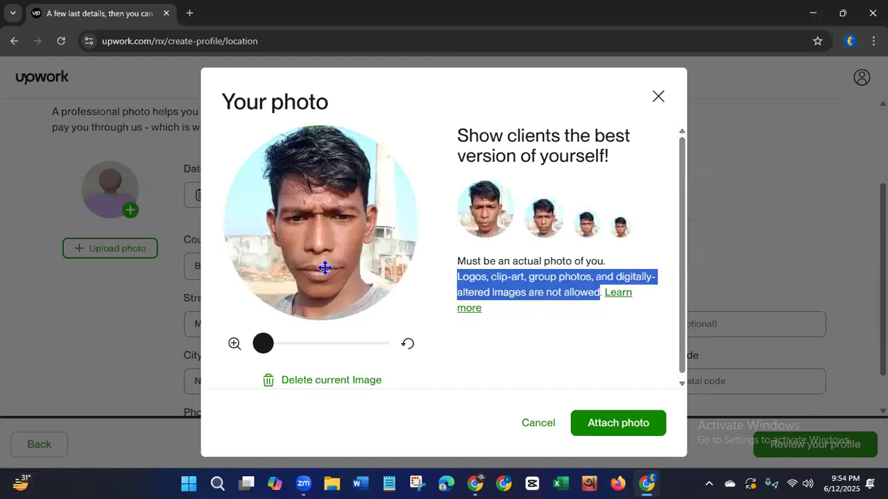
{"action": "left_click", "coordinate": [626, 424]}
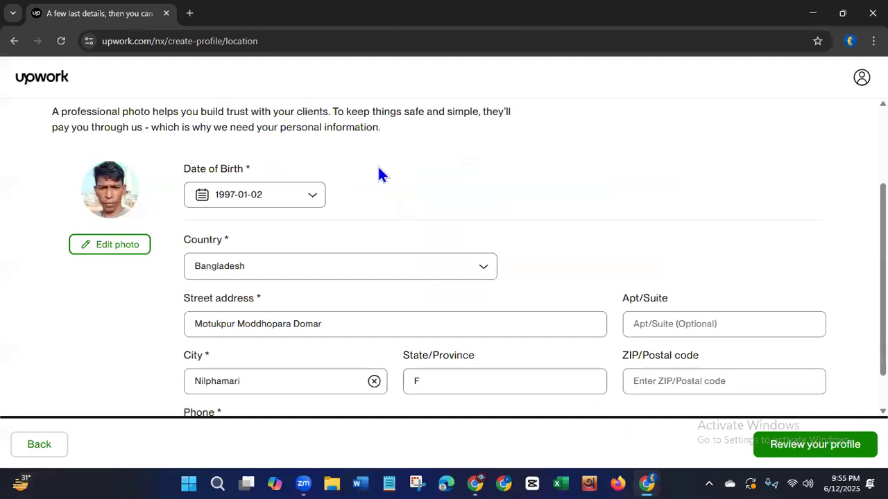
Submit the profile after checking its bio, skills and work history in the profile preview.
{"action": "left_click", "coordinate": [786, 452]}
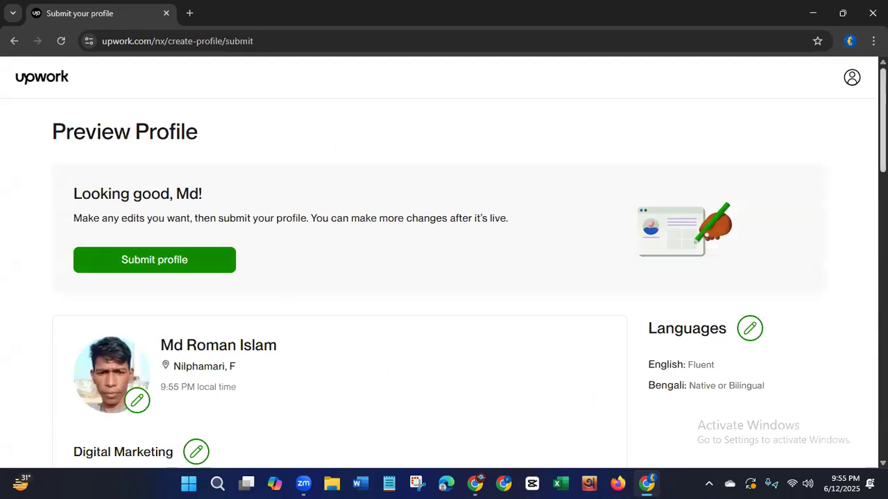
{"action": "scroll", "coordinate": [860, 239], "scroll_direction": "down", "scroll_amount": 5}
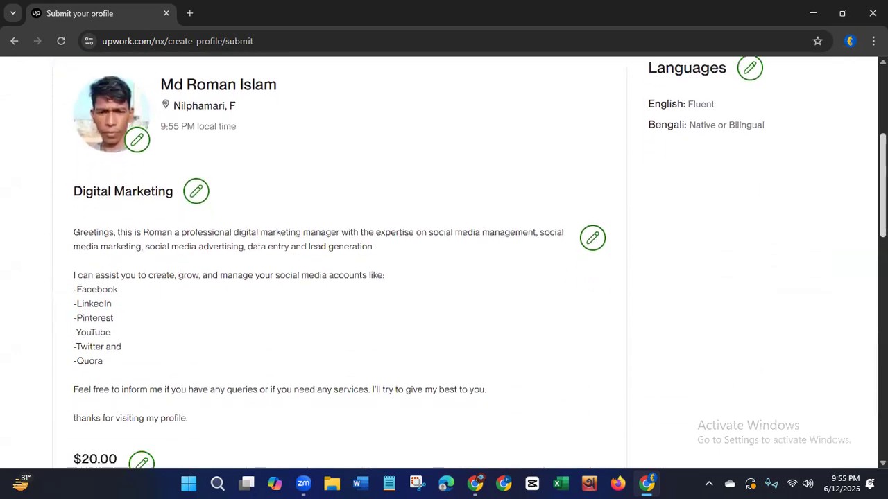
{"action": "scroll", "coordinate": [860, 239], "scroll_direction": "down", "scroll_amount": 7}
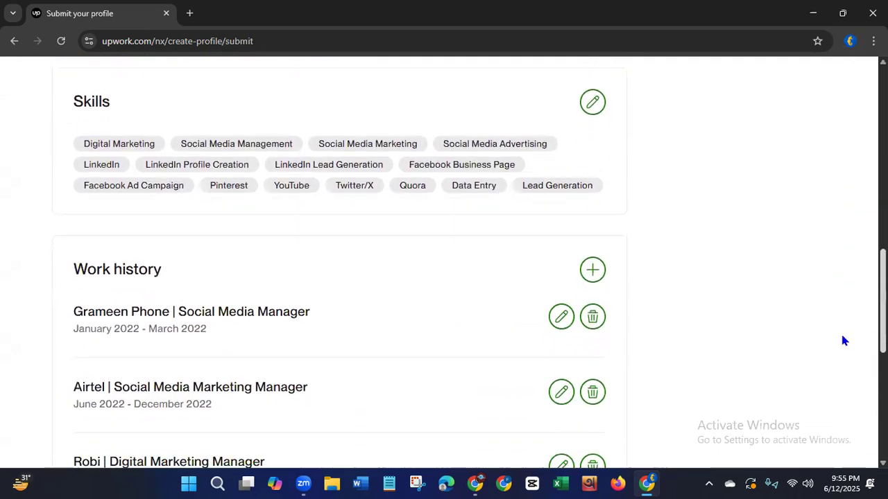
{"action": "scroll", "coordinate": [836, 366], "scroll_direction": "down", "scroll_amount": 1}
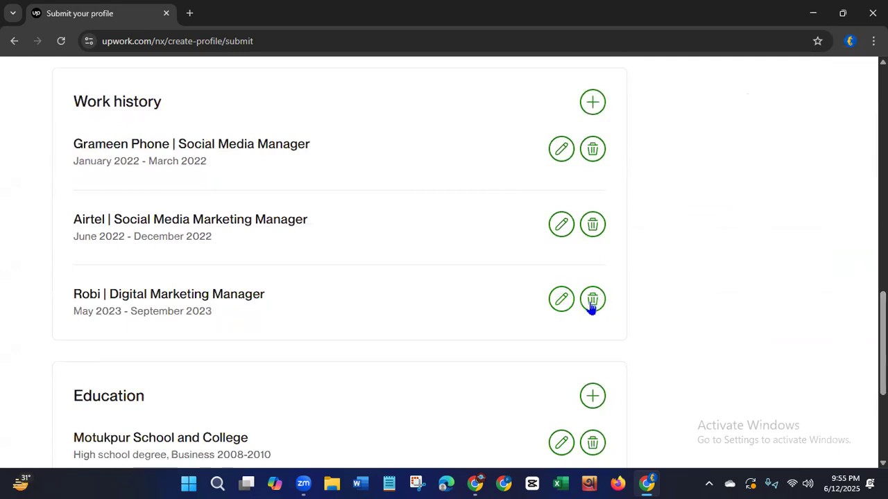
{"action": "scroll", "coordinate": [464, 263], "scroll_direction": "up", "scroll_amount": 10}
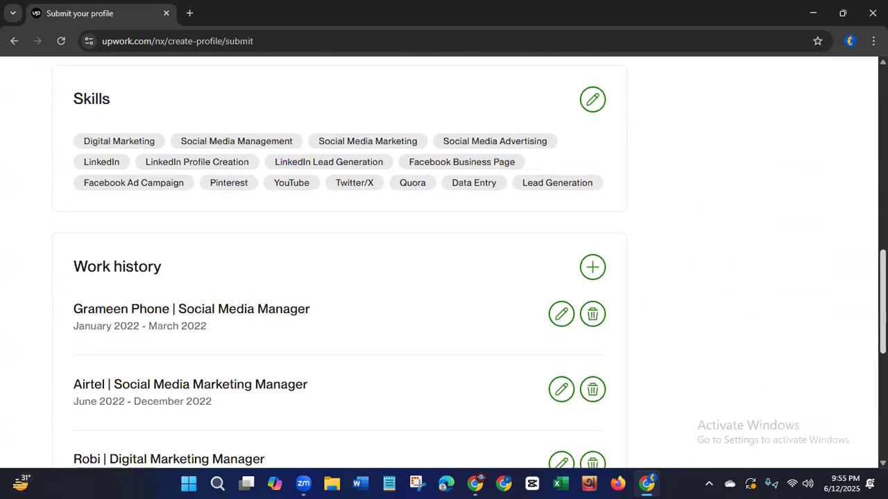
{"action": "scroll", "coordinate": [465, 264], "scroll_direction": "up", "scroll_amount": 3}
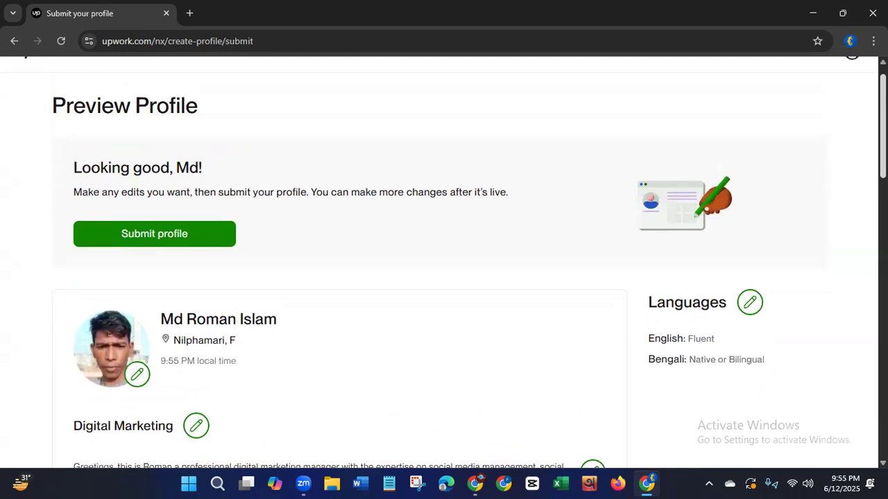
{"action": "left_click", "coordinate": [134, 244]}
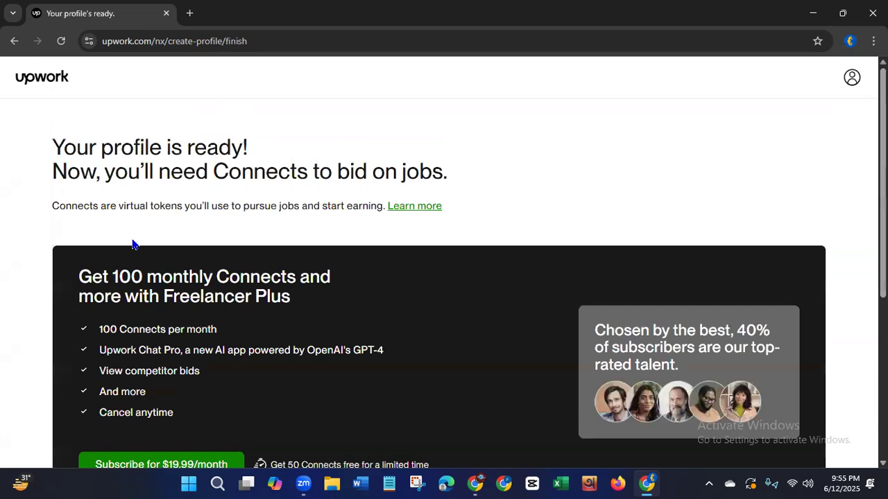
Skip the Freelancer Plus subscription and Connects starter pack by choosing to browse jobs without bidding.
{"action": "left_click_drag", "start_coordinate": [52, 147], "coordinate": [449, 176]}
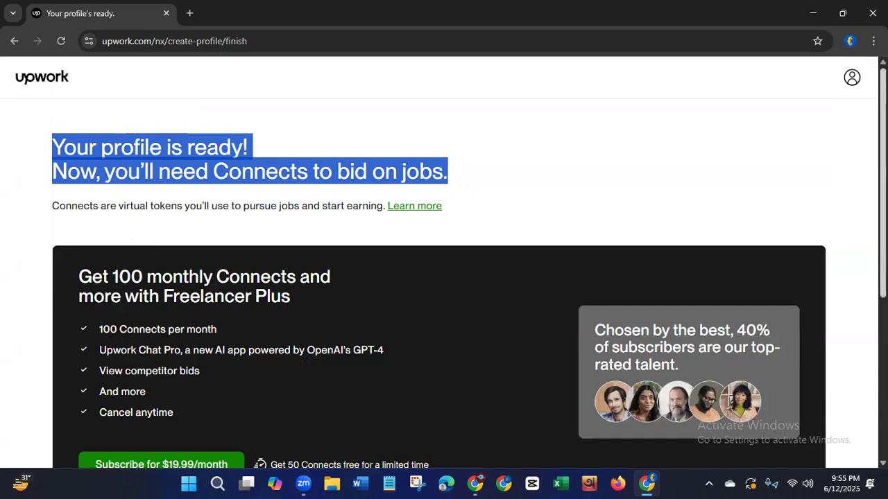
{"action": "scroll", "coordinate": [444, 277], "scroll_direction": "down", "scroll_amount": 4}
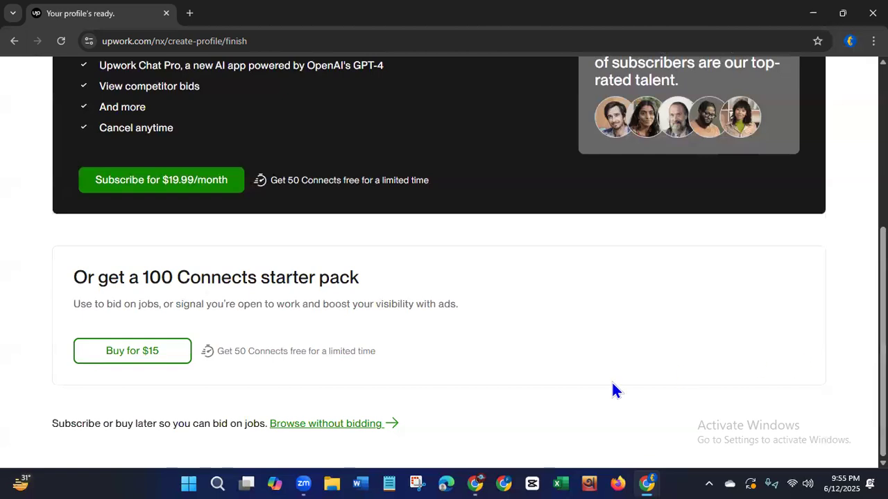
{"action": "left_click", "coordinate": [325, 427]}
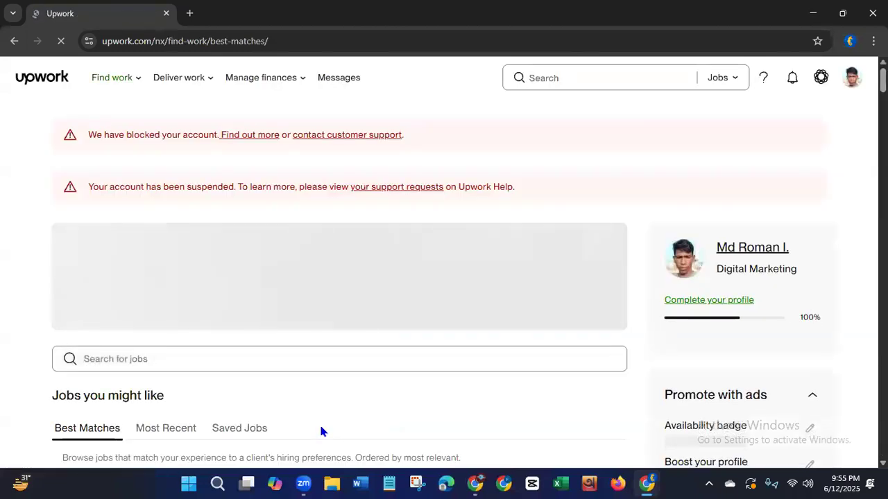
Examine the account alerts, the profile completion figure and the Best Matches job listings.
{"action": "left_click_drag", "start_coordinate": [96, 135], "coordinate": [553, 200]}
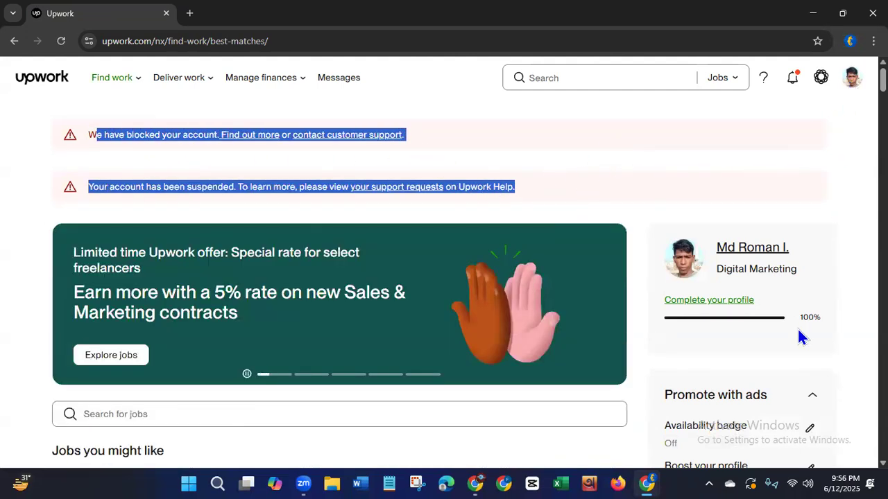
{"action": "left_click_drag", "start_coordinate": [799, 328], "coordinate": [857, 333]}
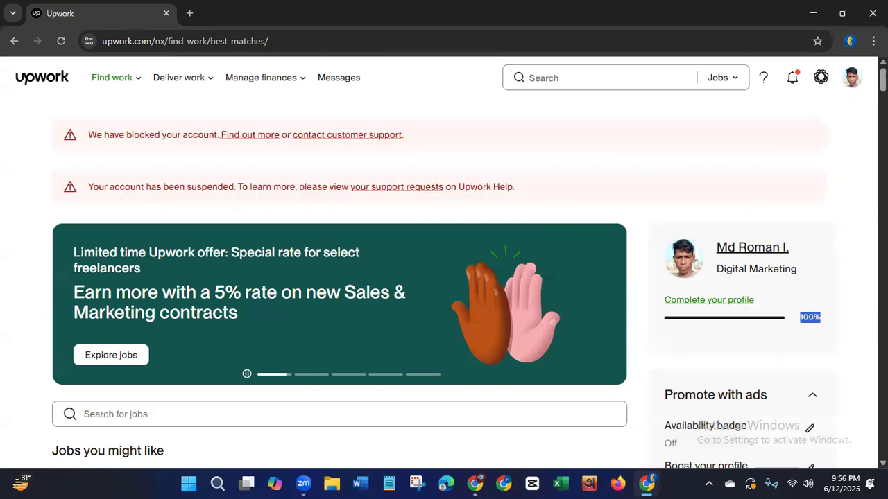
{"action": "scroll", "coordinate": [444, 264], "scroll_direction": "down", "scroll_amount": 6}
{"action": "scroll", "coordinate": [444, 264], "scroll_direction": "down", "scroll_amount": 5}
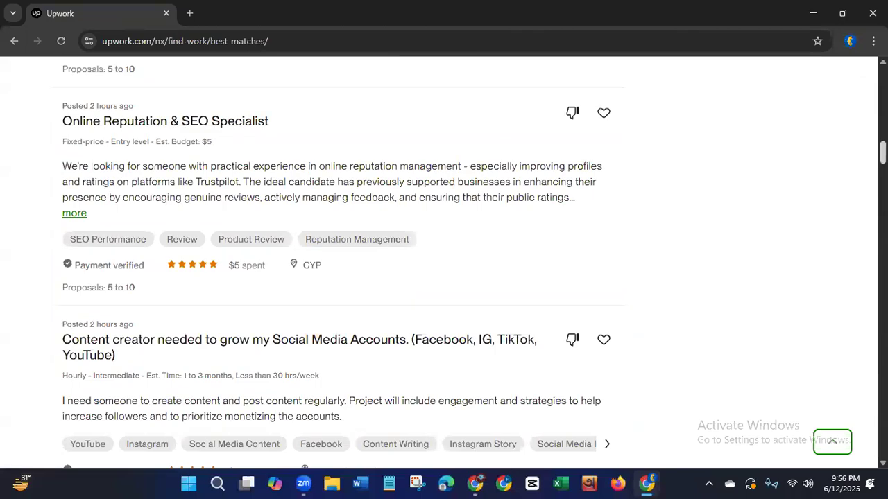
Look through further Best Matches job listings and return to the account alerts above the feed.
{"action": "scroll", "coordinate": [444, 264], "scroll_direction": "down", "scroll_amount": 8}
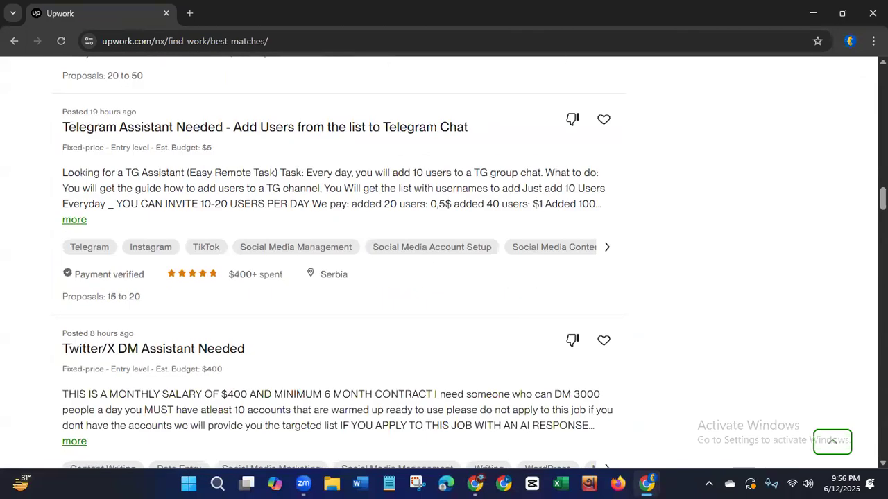
{"action": "scroll", "coordinate": [444, 264], "scroll_direction": "down", "scroll_amount": 5}
{"action": "scroll", "coordinate": [848, 154], "scroll_direction": "up", "scroll_amount": 12}
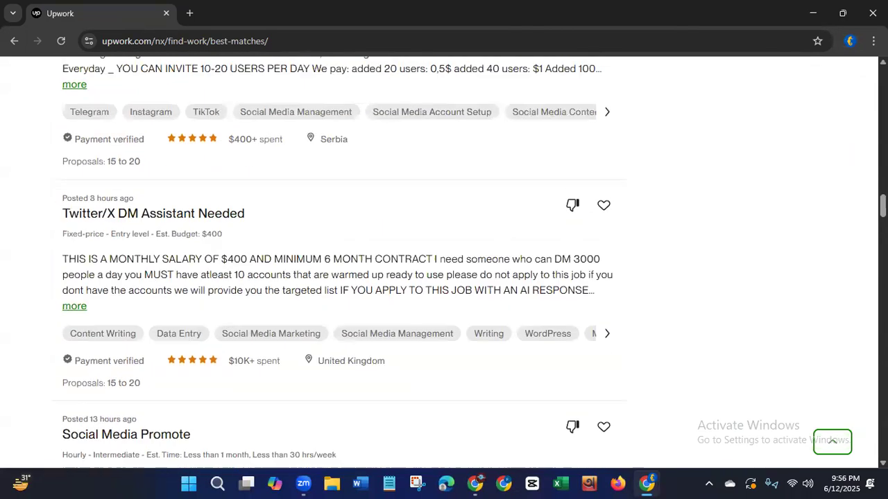
{"action": "scroll", "coordinate": [444, 263], "scroll_direction": "up", "scroll_amount": 12}
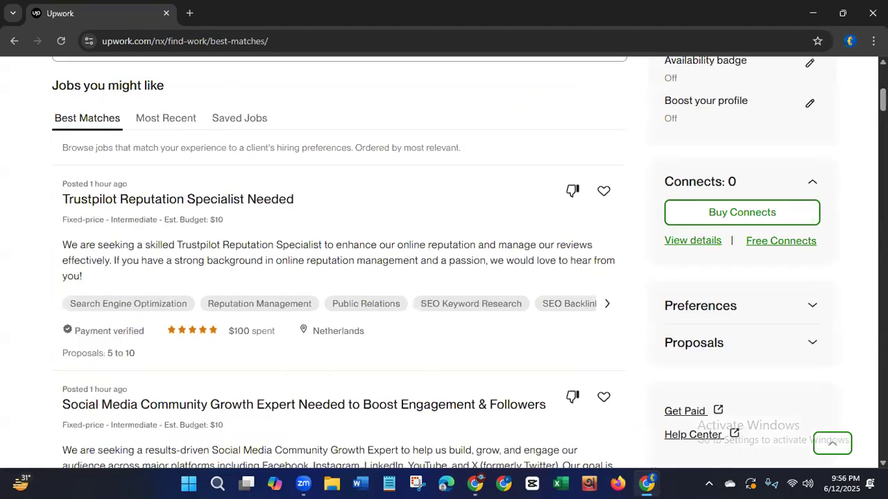
{"action": "scroll", "coordinate": [444, 263], "scroll_direction": "down", "scroll_amount": 5}
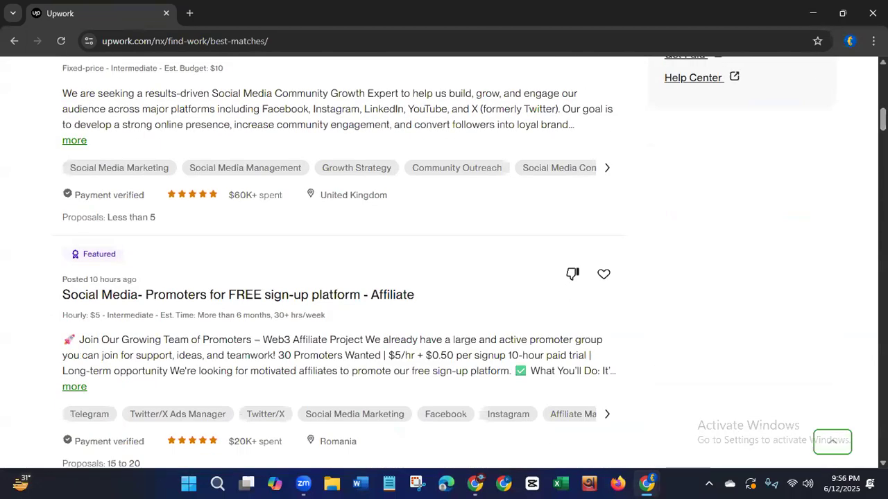
{"action": "scroll", "coordinate": [444, 263], "scroll_direction": "up", "scroll_amount": 10}
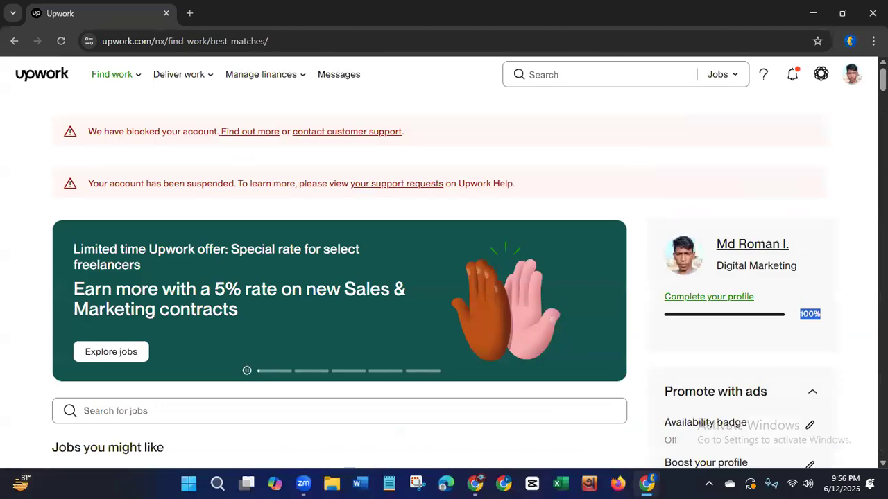
Open customer support from the blocked-account alert and look through the Help Center's freelancer categories, account options and recommended topics.
{"action": "left_click", "coordinate": [323, 131]}
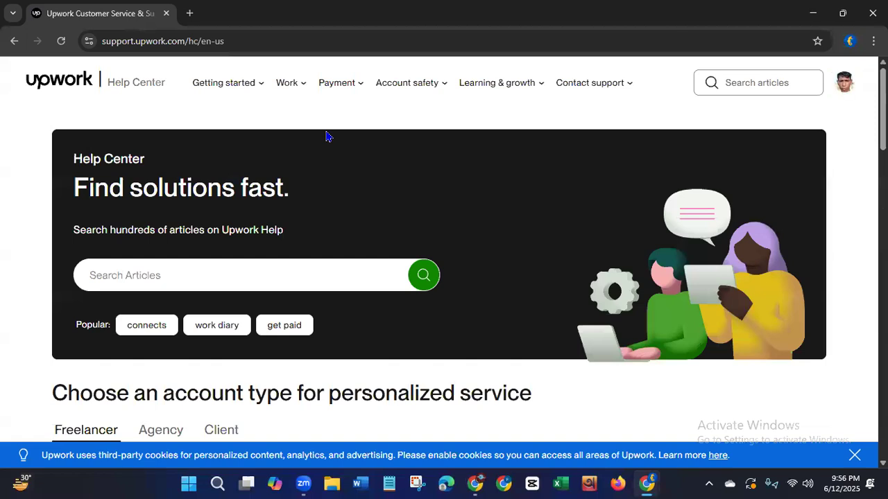
{"action": "scroll", "coordinate": [444, 250], "scroll_direction": "down", "scroll_amount": 5}
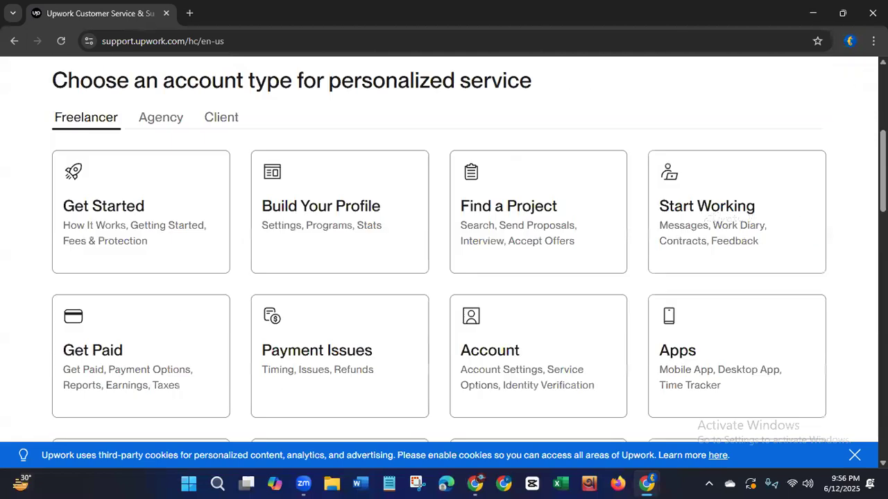
{"action": "scroll", "coordinate": [443, 250], "scroll_direction": "up", "scroll_amount": 5}
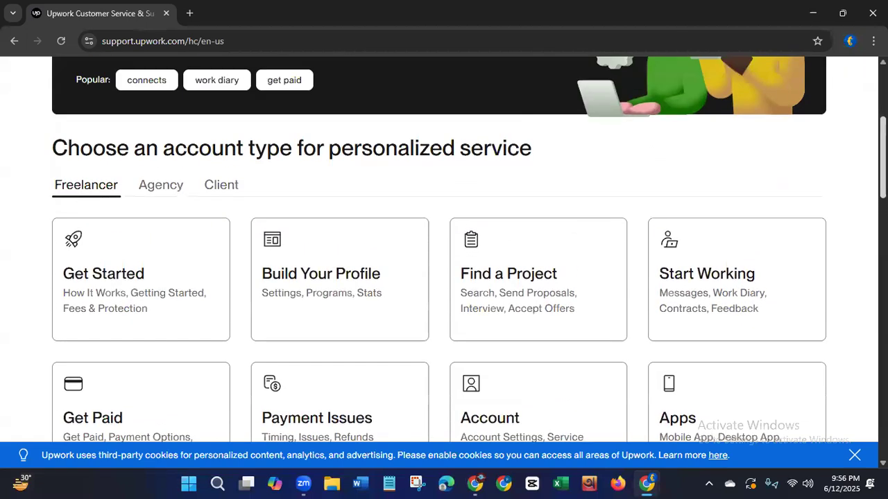
{"action": "scroll", "coordinate": [444, 249], "scroll_direction": "up", "scroll_amount": 1}
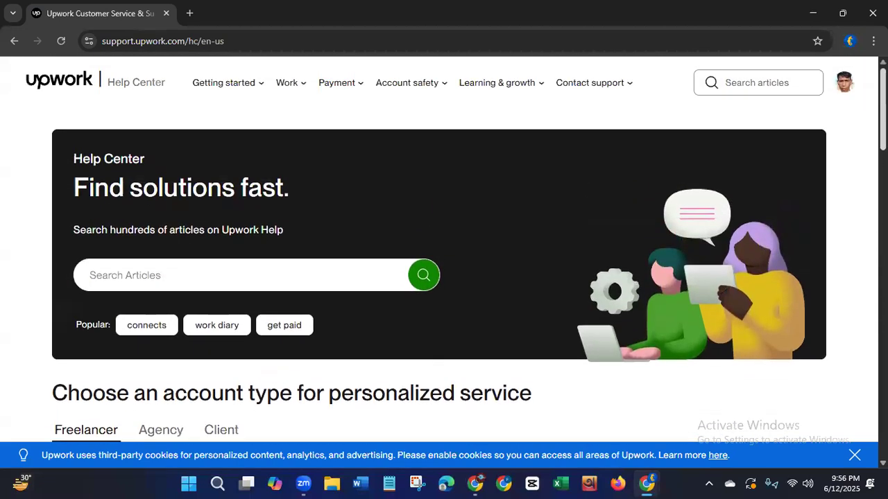
{"action": "scroll", "coordinate": [444, 250], "scroll_direction": "down", "scroll_amount": 4}
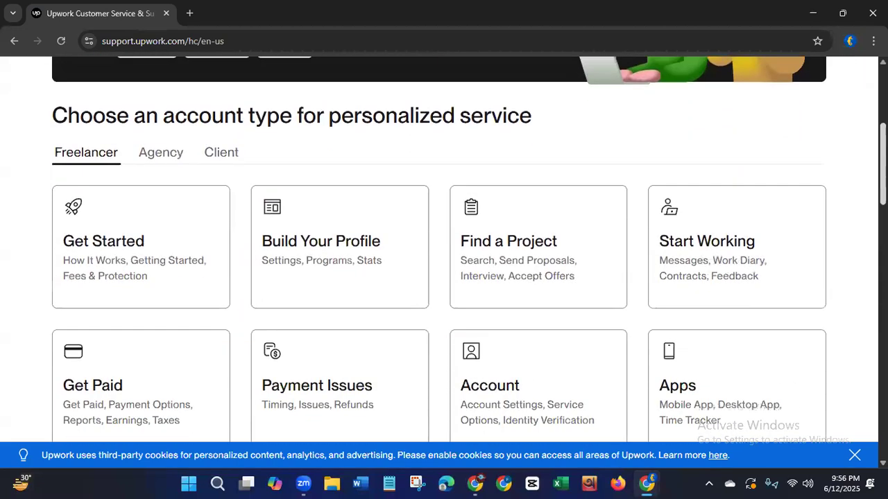
{"action": "scroll", "coordinate": [444, 250], "scroll_direction": "down", "scroll_amount": 4}
{"action": "scroll", "coordinate": [444, 249], "scroll_direction": "down", "scroll_amount": 3}
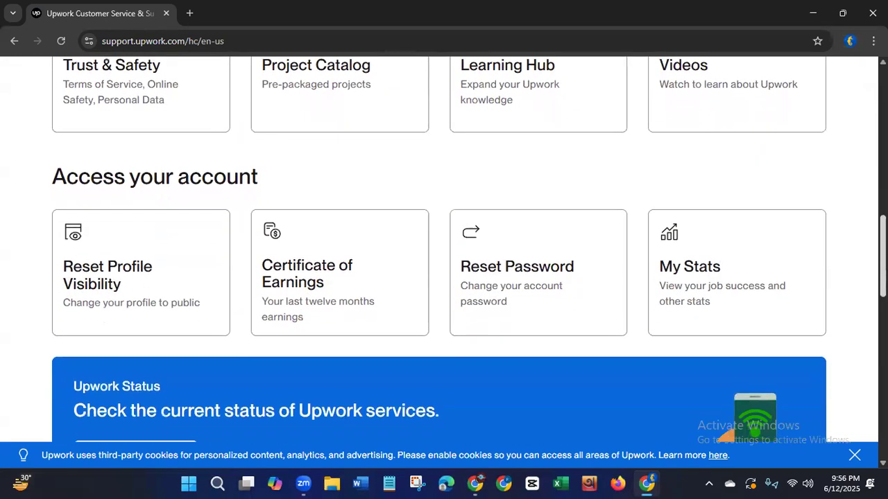
{"action": "scroll", "coordinate": [444, 250], "scroll_direction": "down", "scroll_amount": 6}
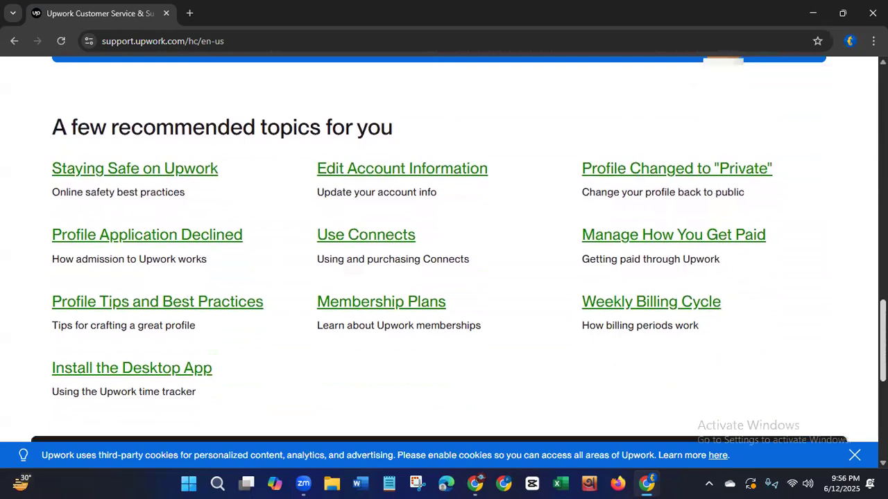
{"action": "scroll", "coordinate": [863, 359], "scroll_direction": "down", "scroll_amount": 3}
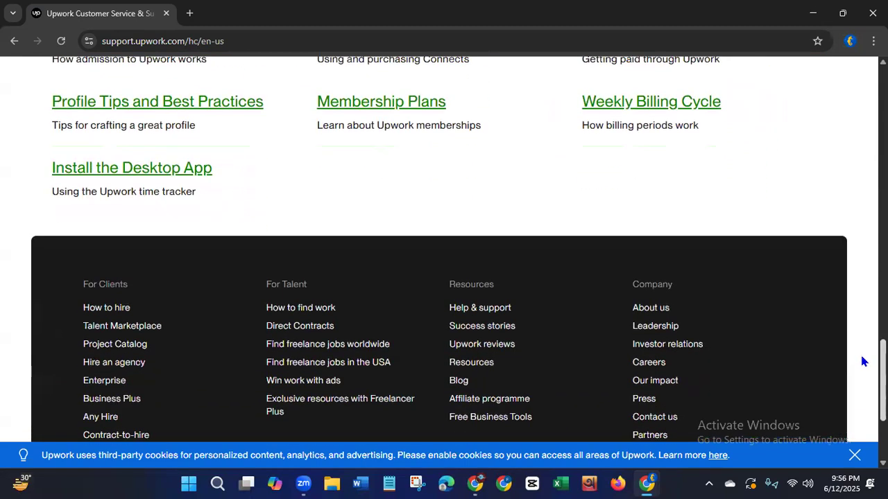
{"action": "scroll", "coordinate": [864, 361], "scroll_direction": "up", "scroll_amount": 14}
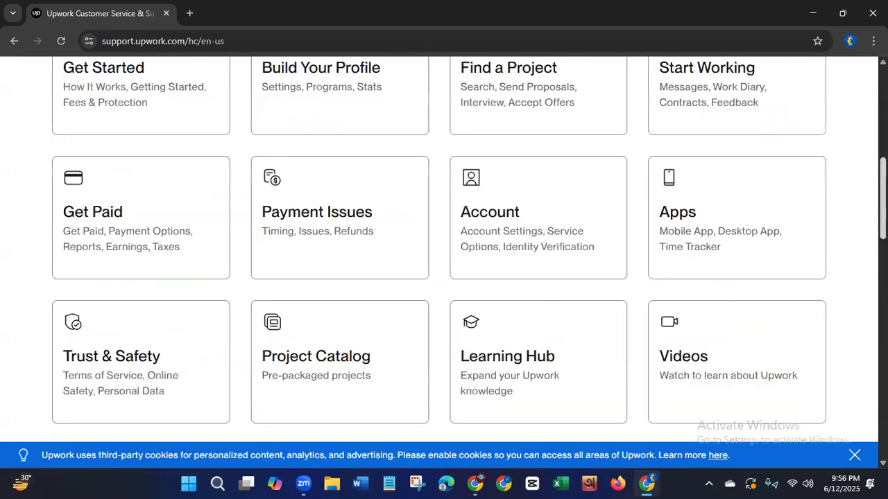
{"action": "scroll", "coordinate": [469, 246], "scroll_direction": "up", "scroll_amount": 4}
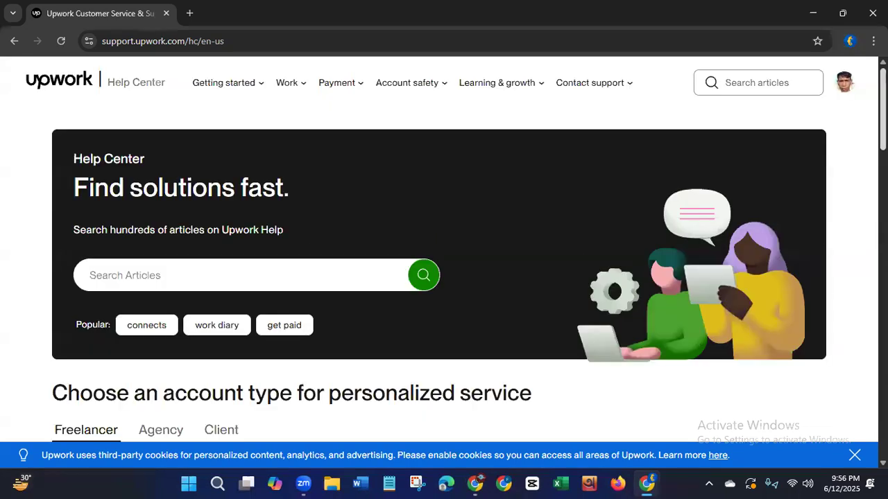
Check the account options in the Help Center, return to the Best Matches feed and dismiss the notifications preview.
{"action": "left_click", "coordinate": [841, 86]}
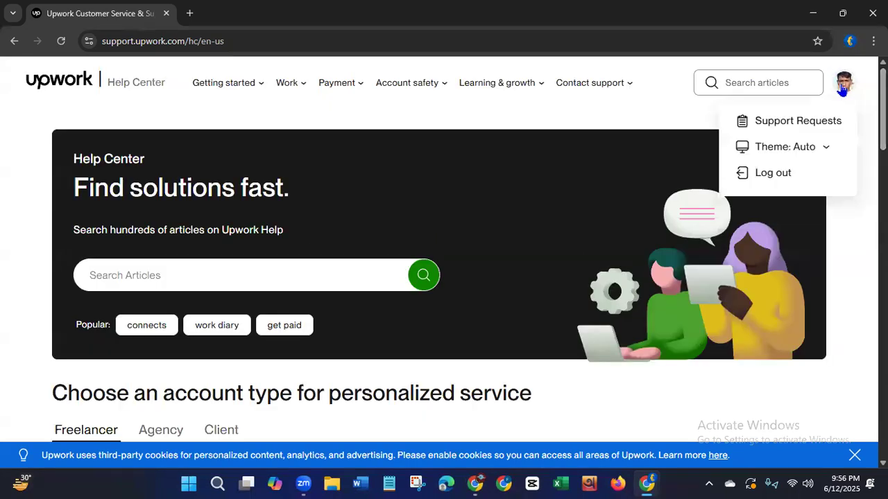
{"action": "left_click", "coordinate": [676, 120]}
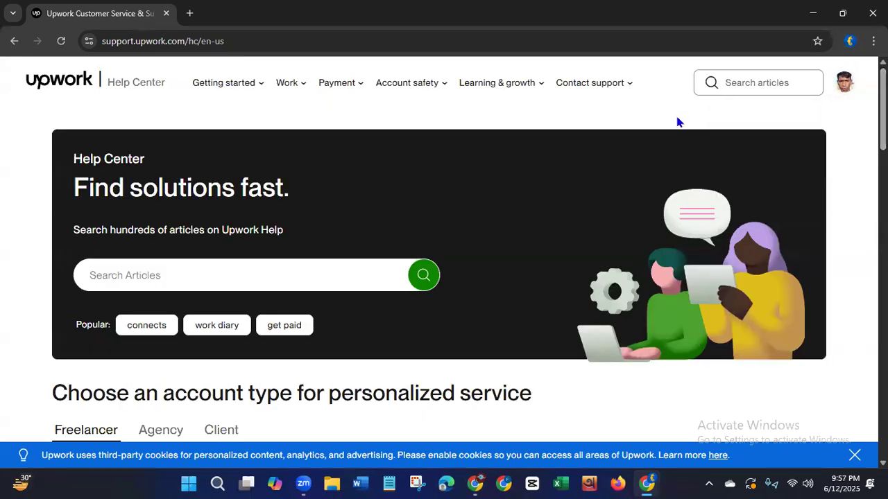
{"action": "left_click", "coordinate": [12, 43]}
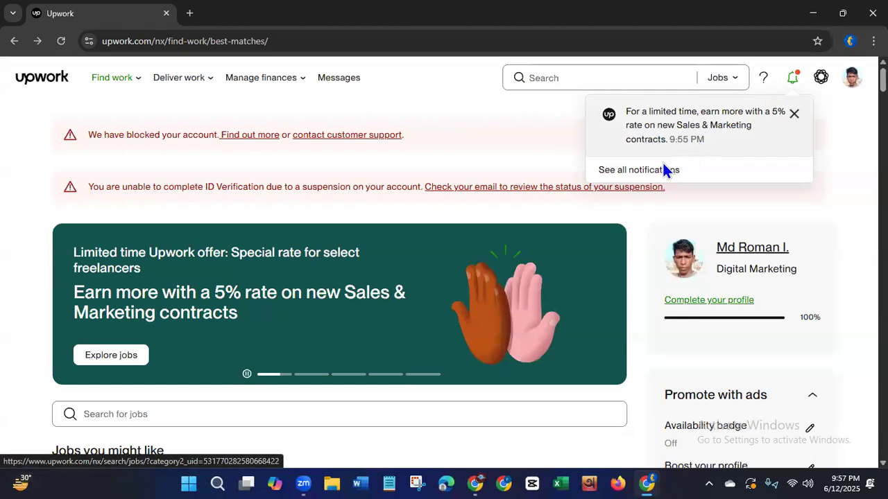
{"action": "left_click", "coordinate": [30, 271]}
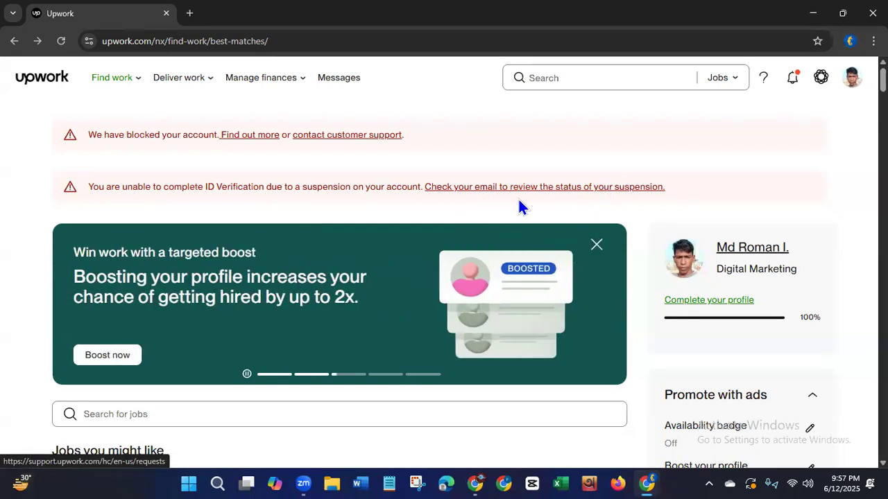
Highlight the ID Verification wording in the account suspension alert and read it.
{"action": "left_click_drag", "start_coordinate": [202, 187], "coordinate": [287, 195]}
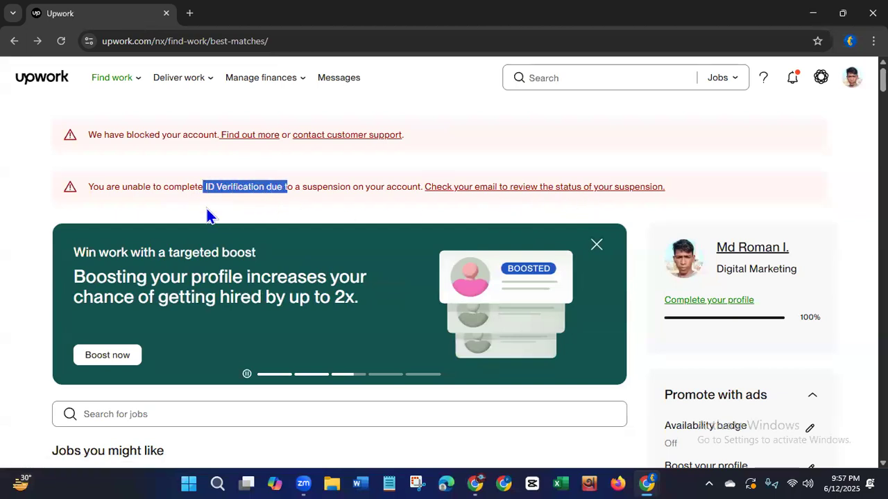
{"action": "left_click", "coordinate": [164, 186]}
{"action": "left_click_drag", "start_coordinate": [162, 186], "coordinate": [273, 191]}
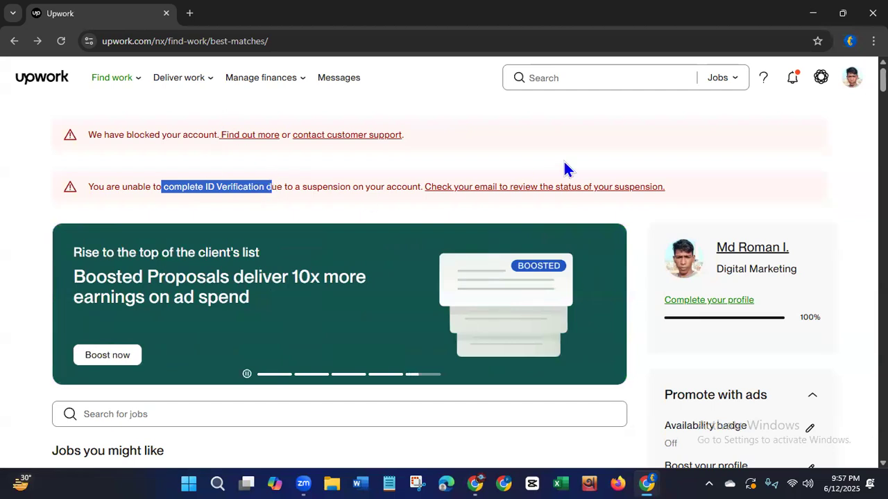
{"action": "left_click", "coordinate": [412, 76]}
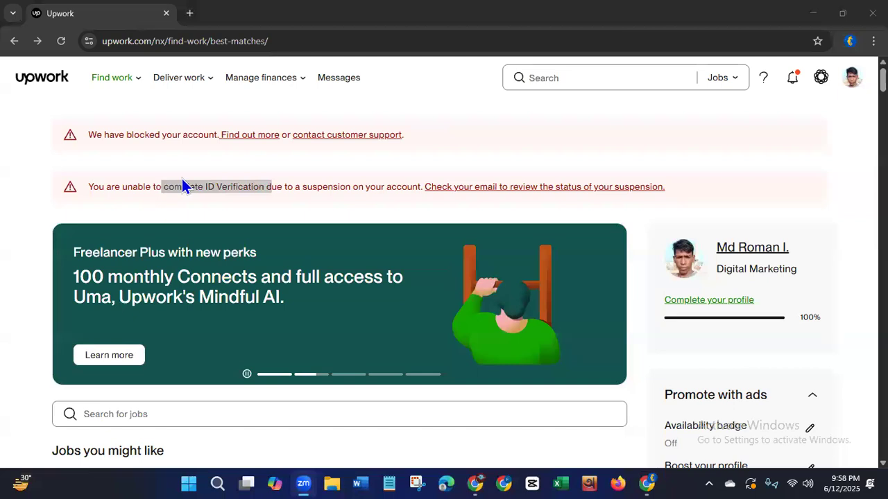
{"action": "left_click", "coordinate": [207, 186]}
{"action": "left_click_drag", "start_coordinate": [206, 186], "coordinate": [265, 187]}
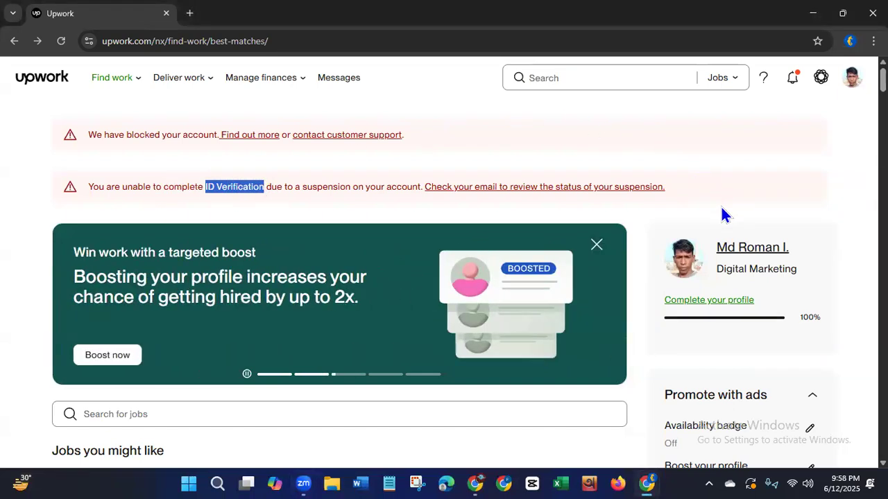
Log out of the Upwork account and close the browser window.
{"action": "left_click", "coordinate": [846, 84]}
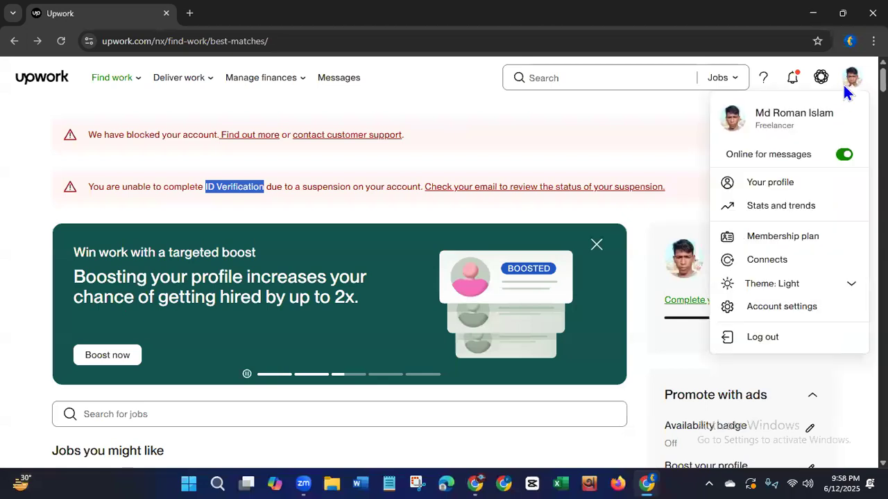
{"action": "left_click", "coordinate": [771, 332]}
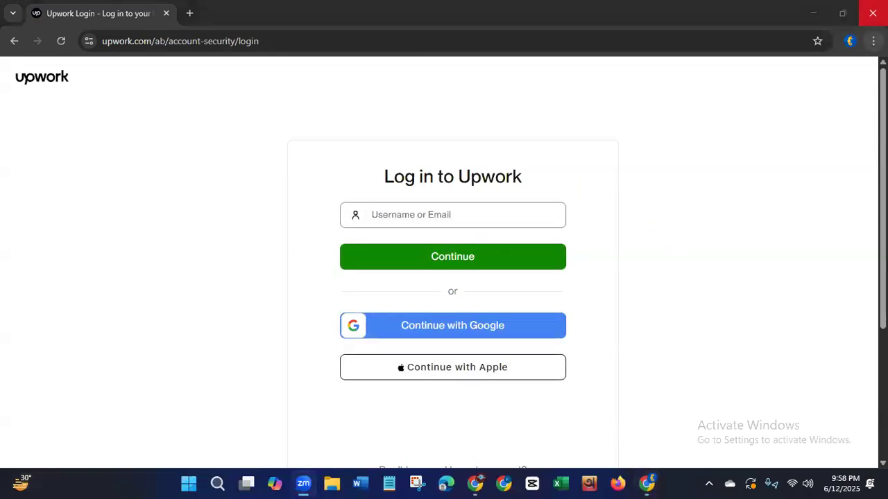
{"action": "left_click", "coordinate": [872, 13]}
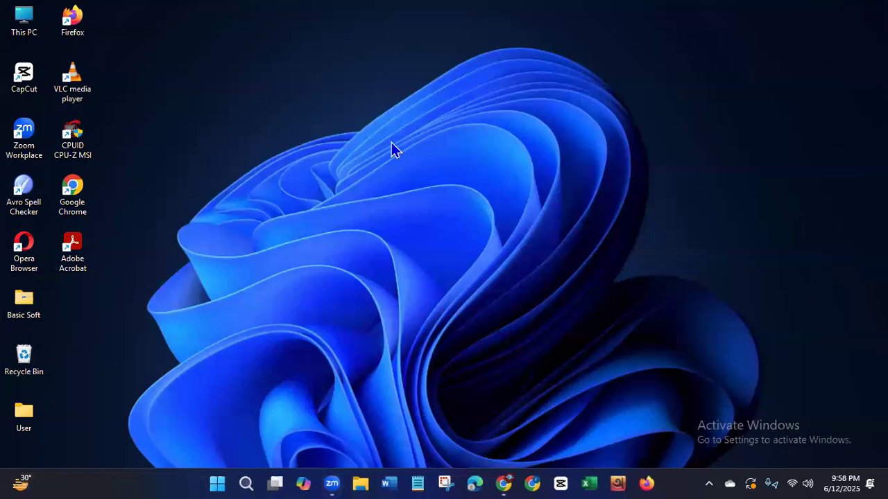
Refresh the Windows desktop twice.
{"action": "right_click", "coordinate": [391, 142]}
{"action": "left_click", "coordinate": [426, 202]}
{"action": "right_click", "coordinate": [245, 154]}
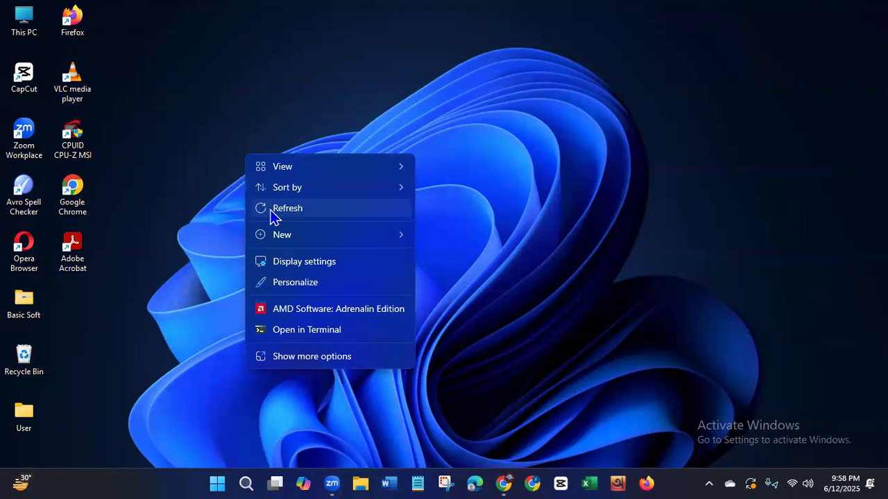
{"action": "left_click", "coordinate": [272, 208]}
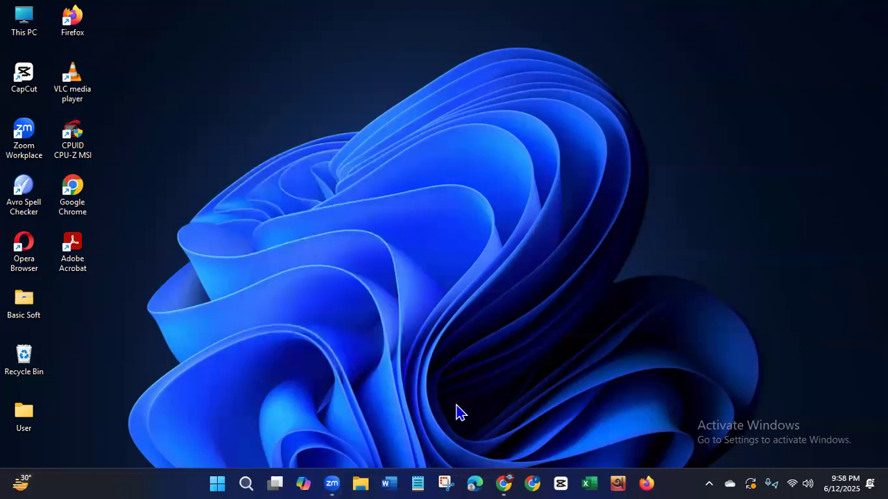